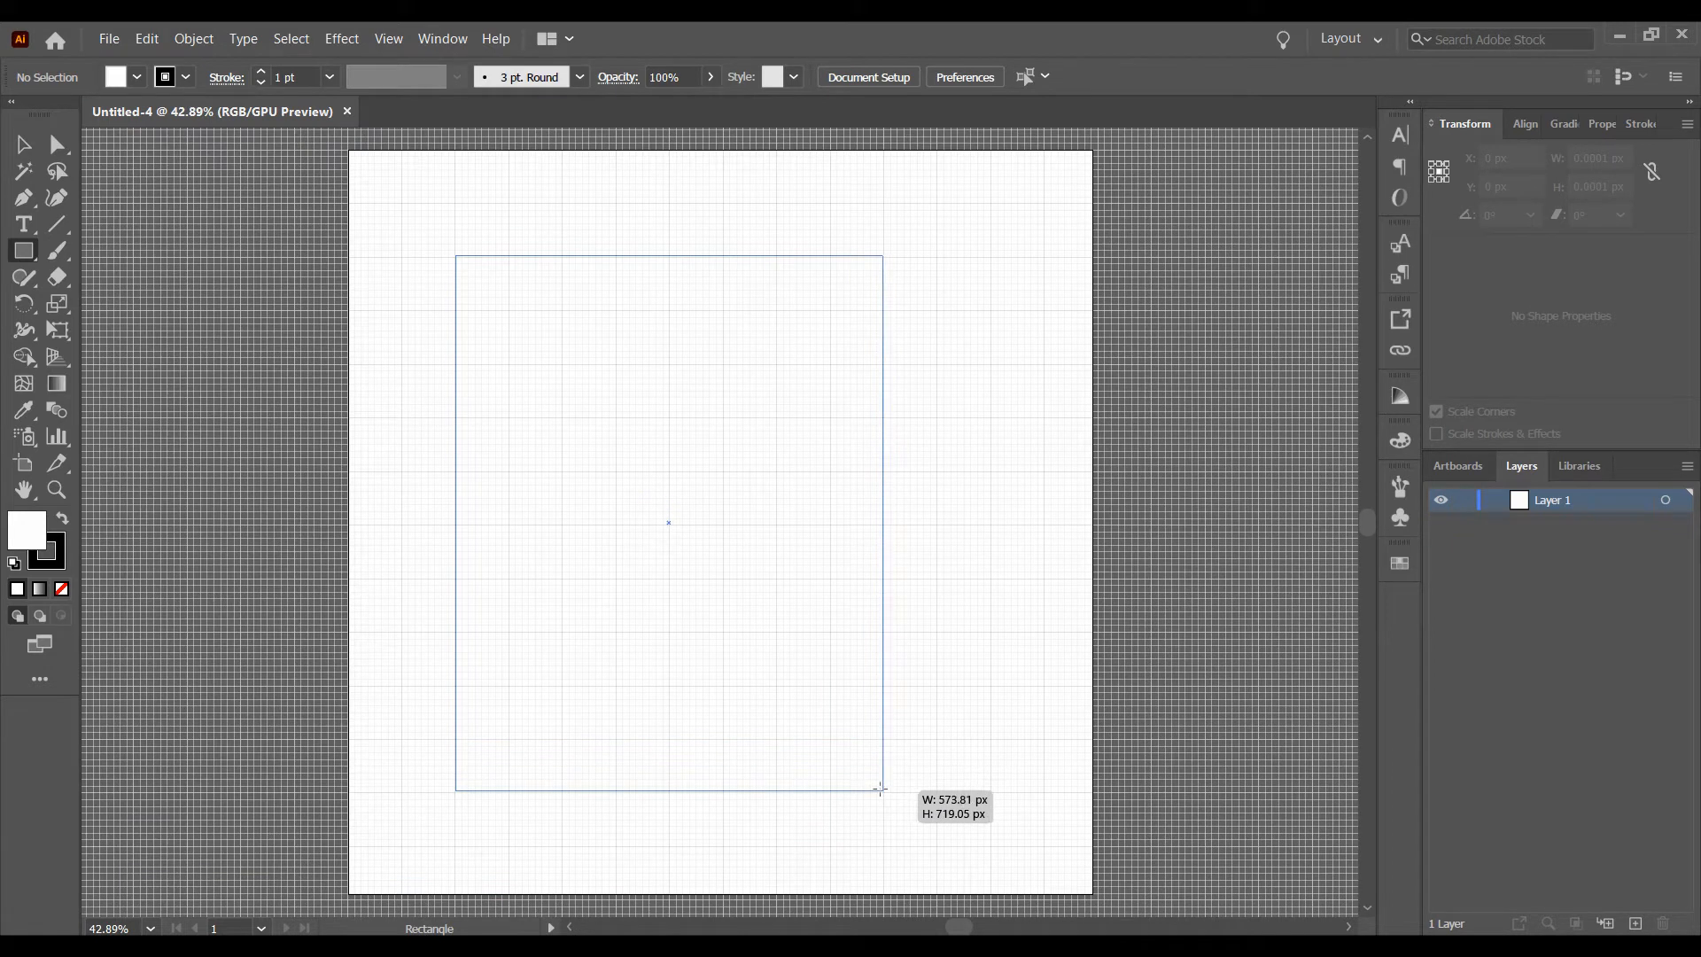
Remove the fill from the large rectangle about 574 × 719 px and deselect it.
click(63, 591)
key(v)
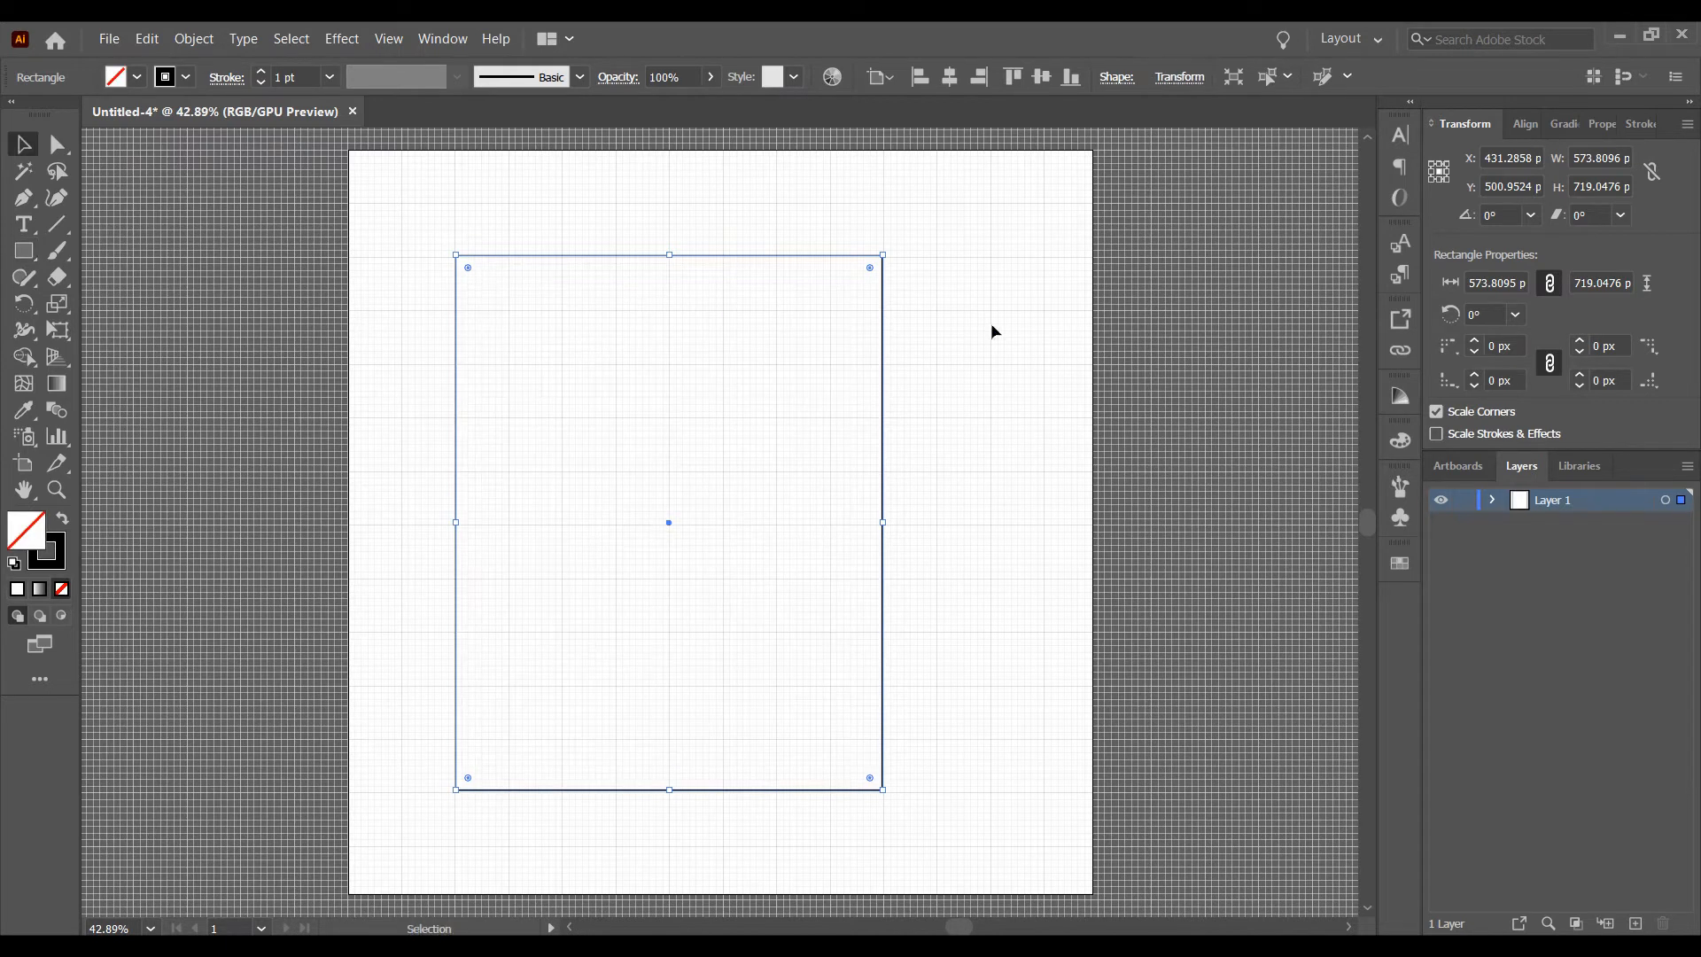
click(982, 329)
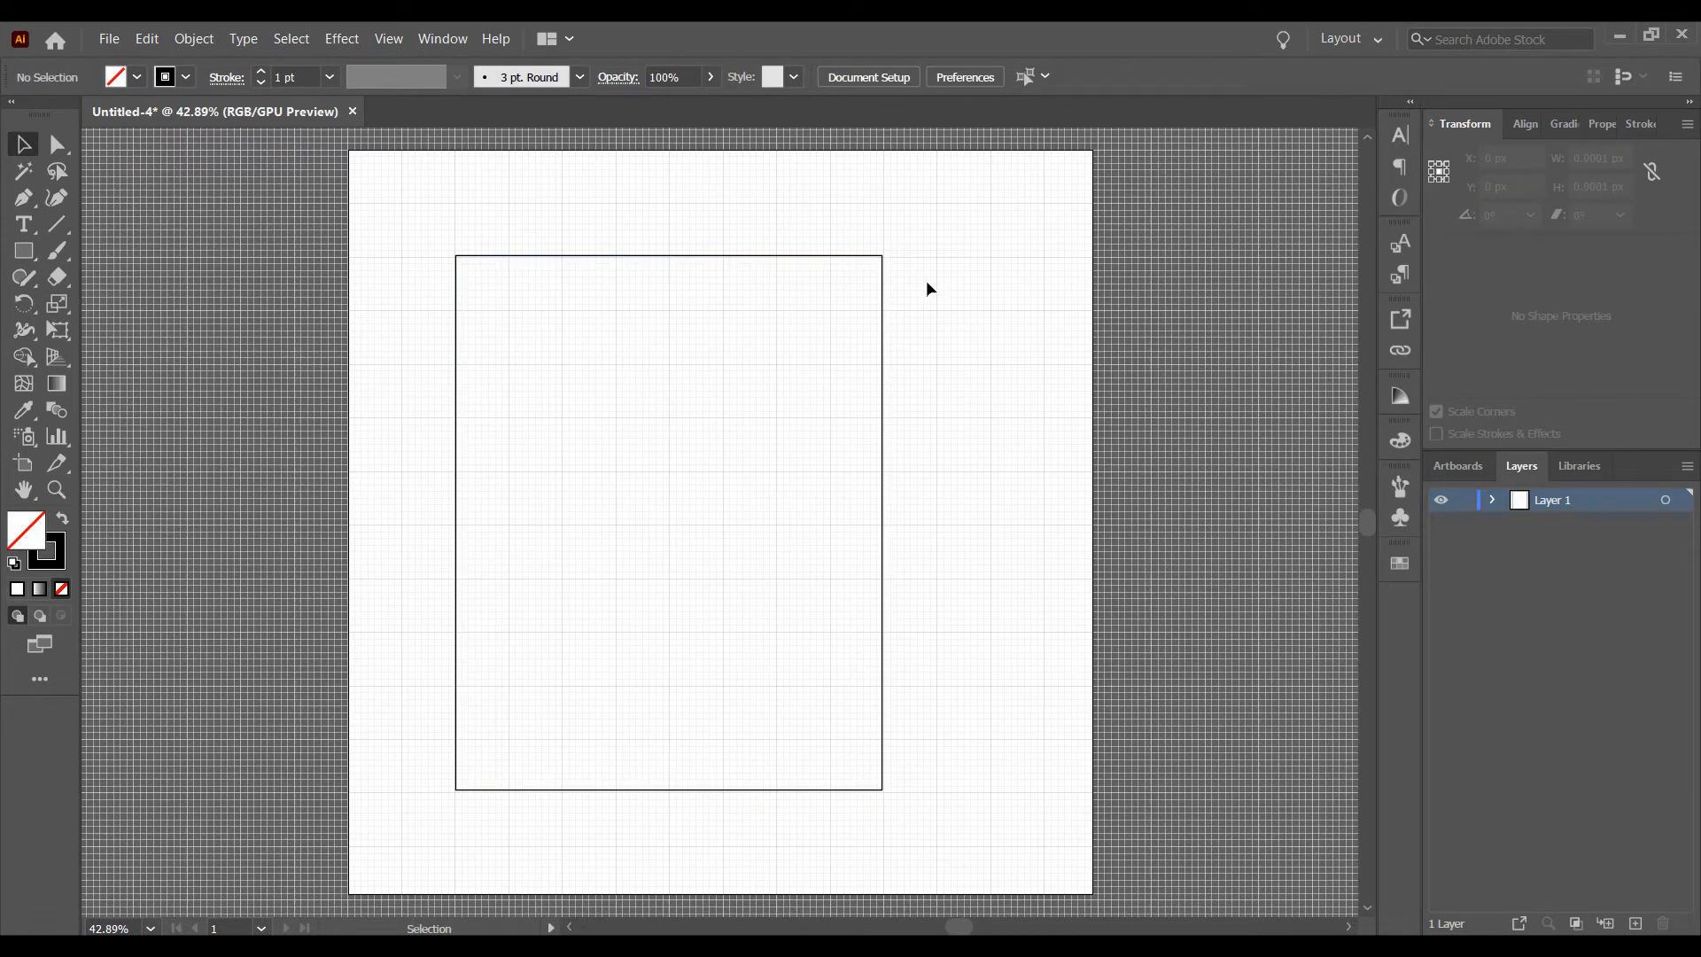
Draw two full-height vertical Pen lines inside the rectangle's side edges, at about X 216 px and X 649 px.
click(28, 204)
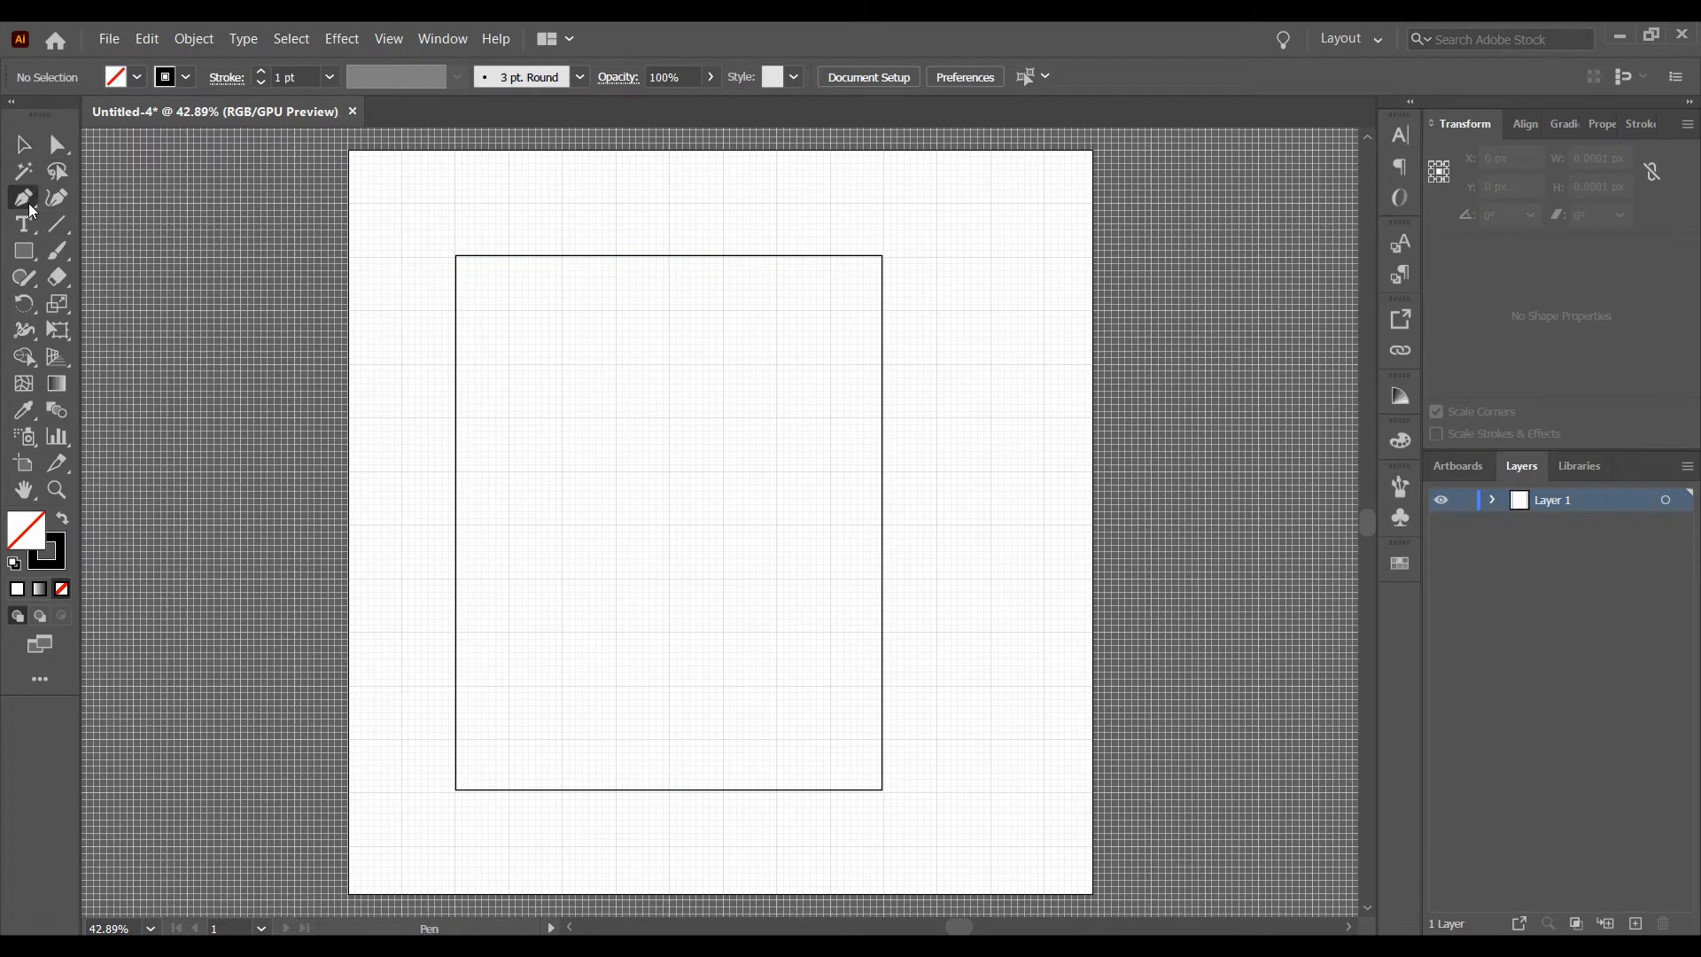
click(507, 256)
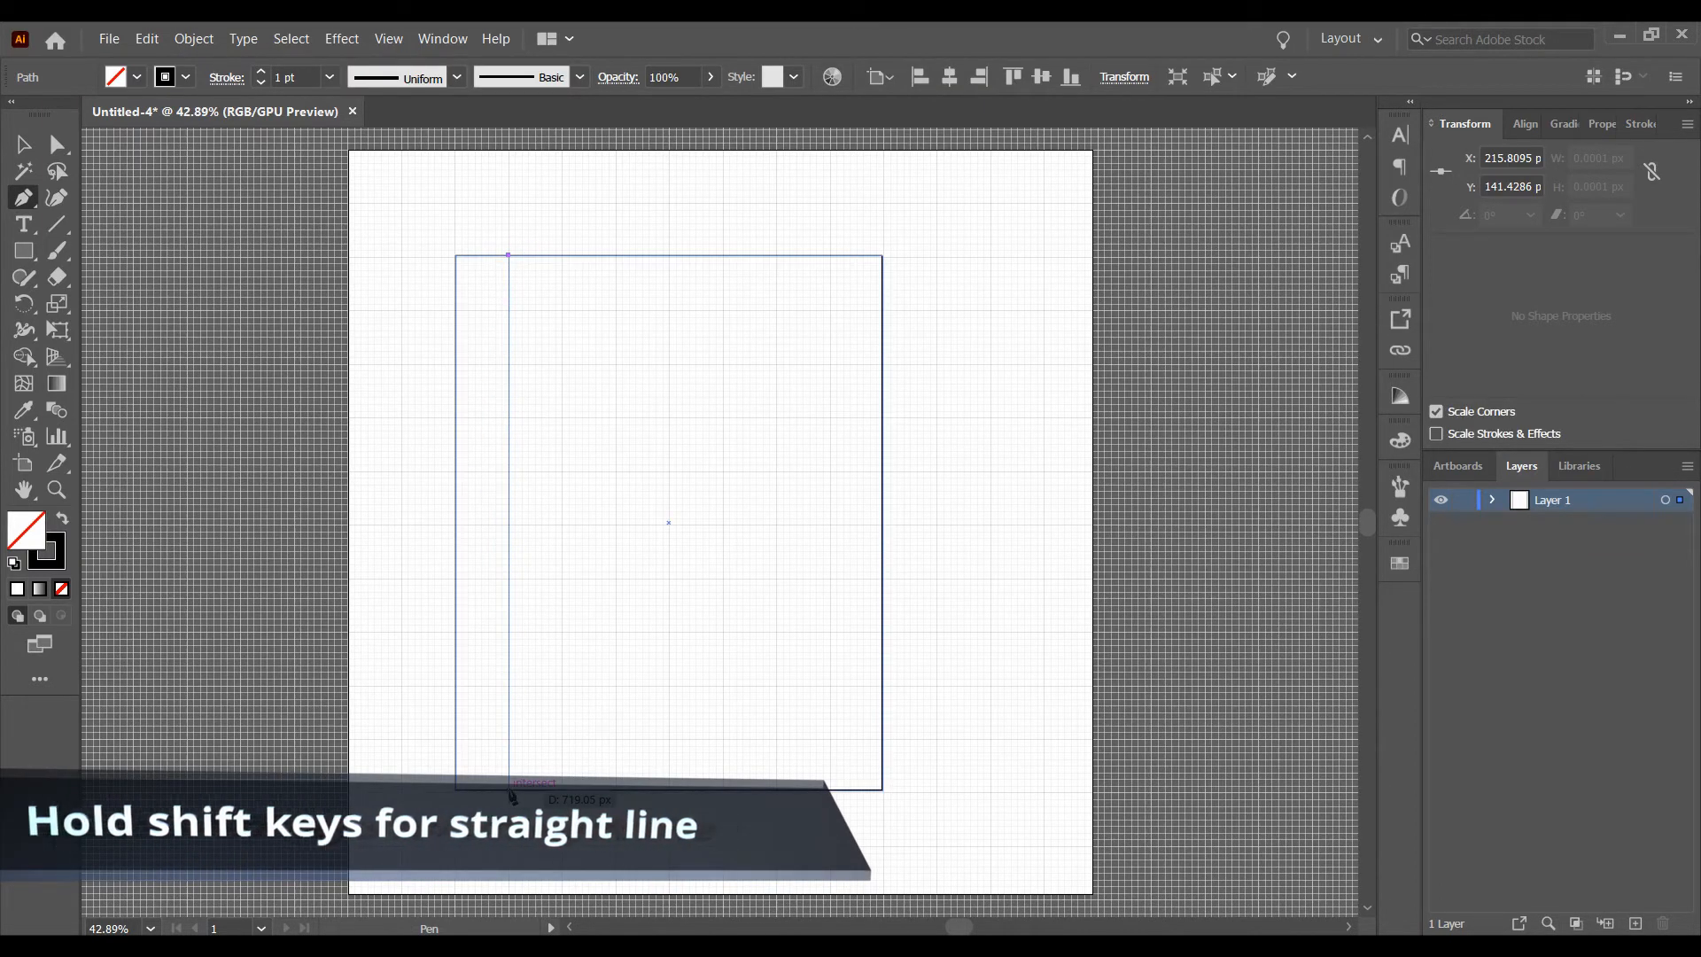
click(509, 787)
key(p)
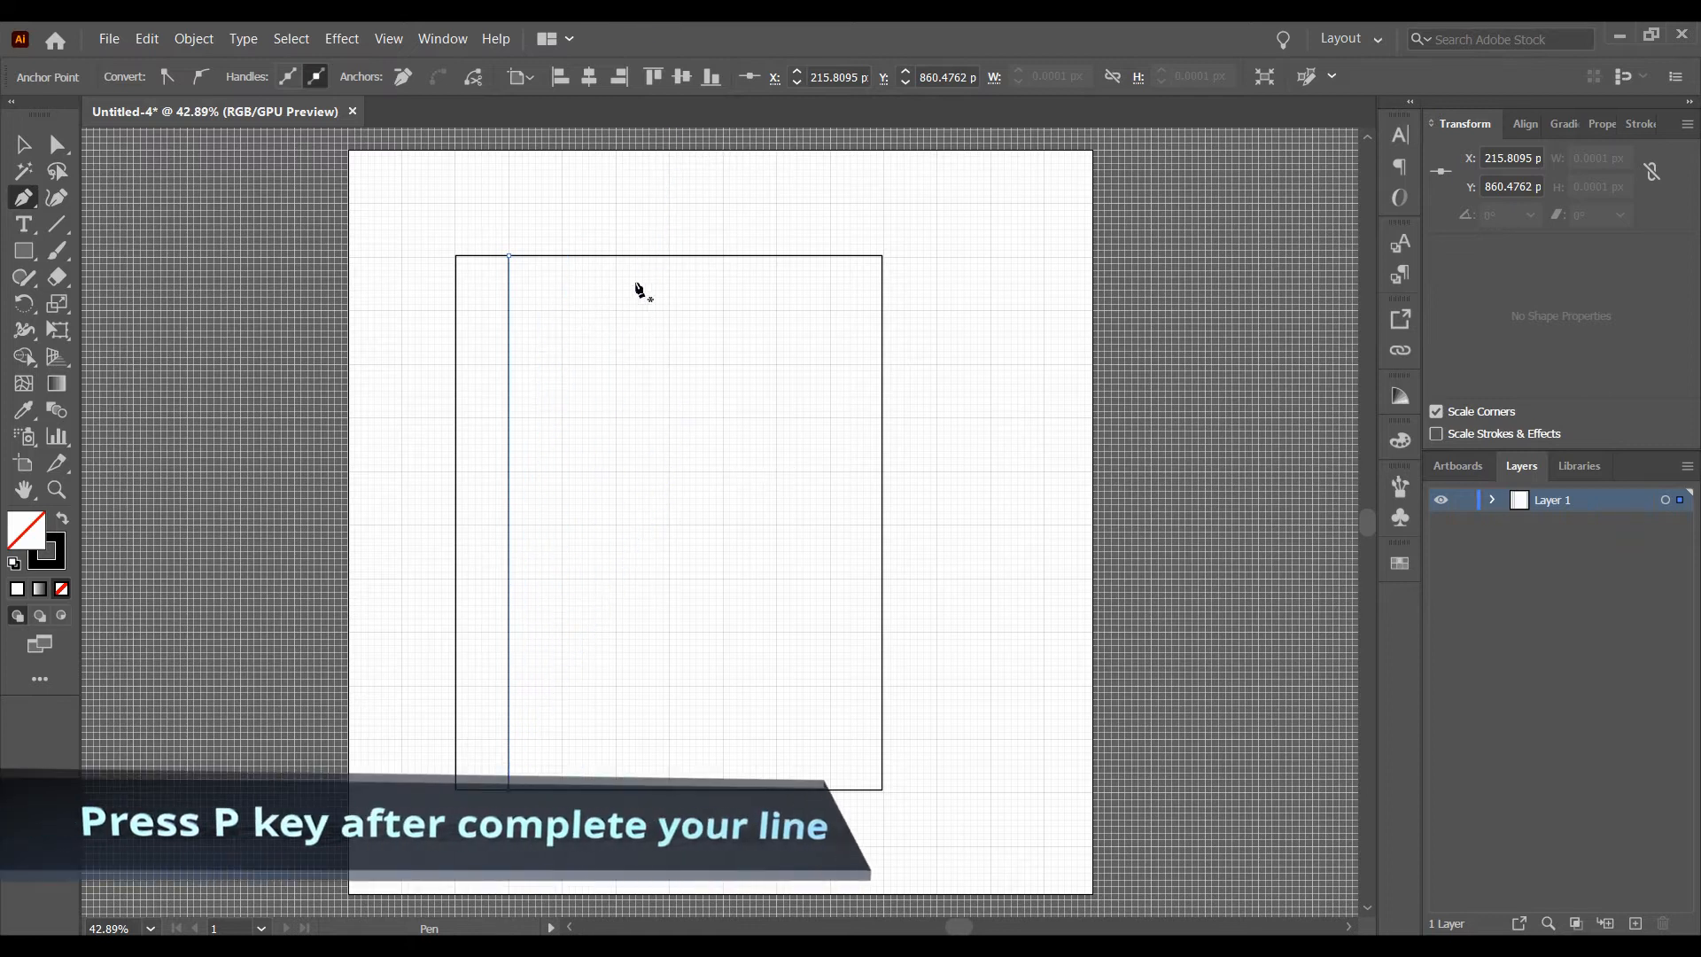
click(831, 256)
shift+click(832, 790)
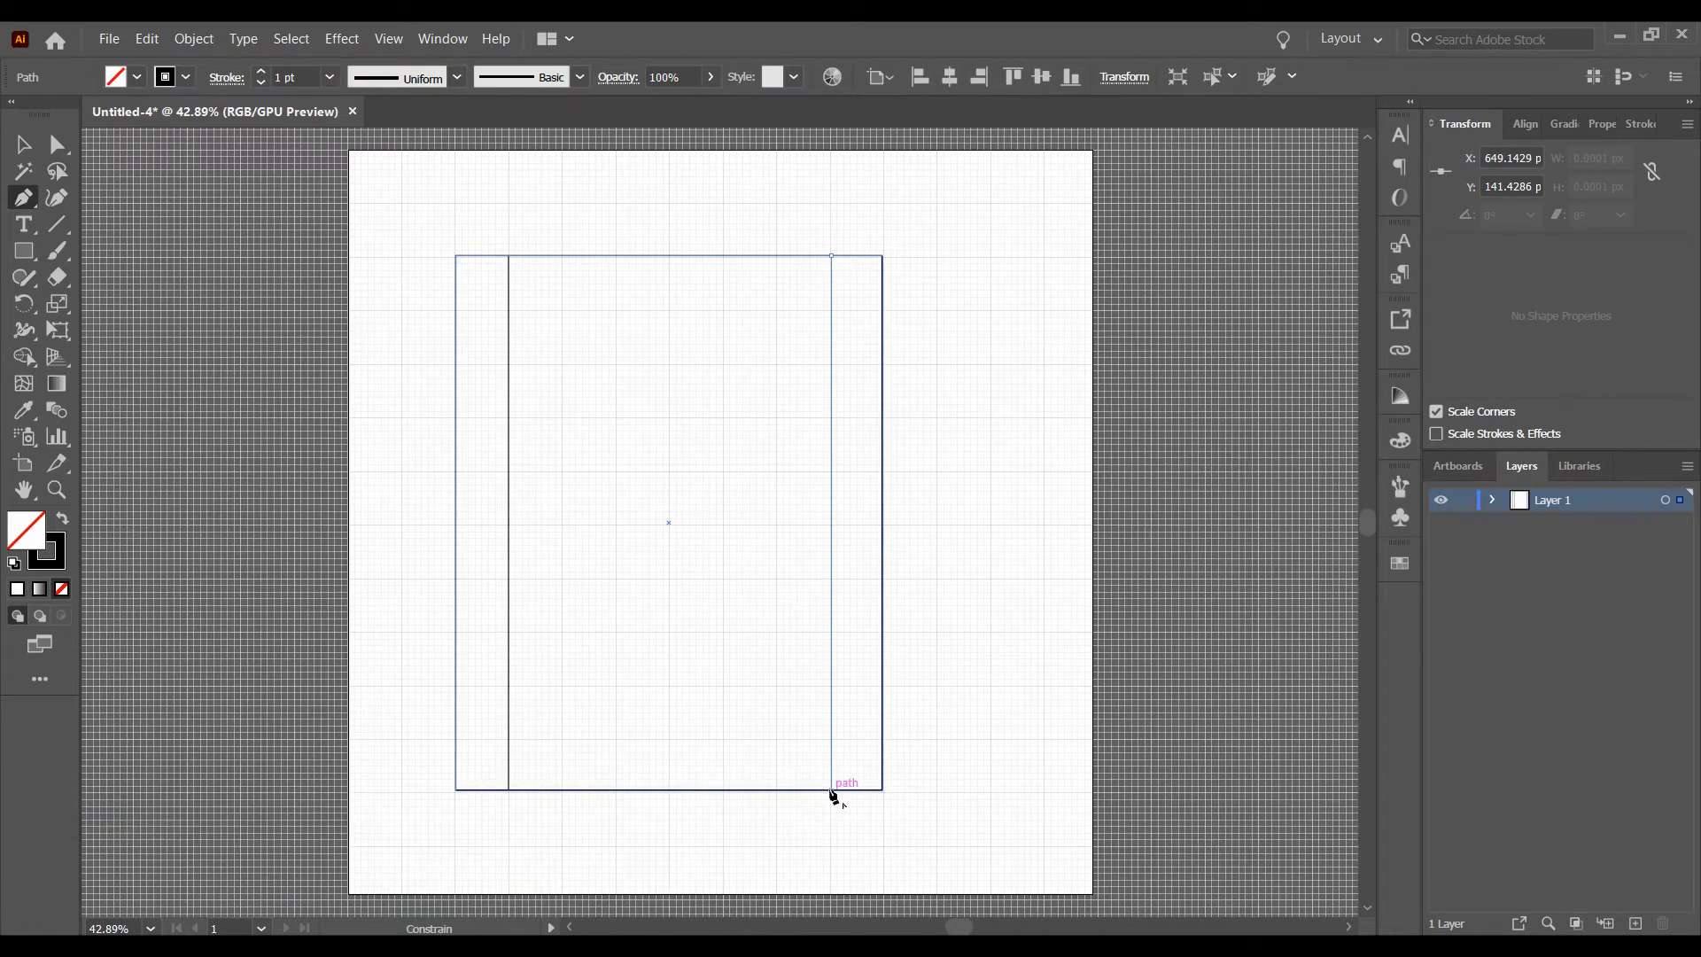
key(p)
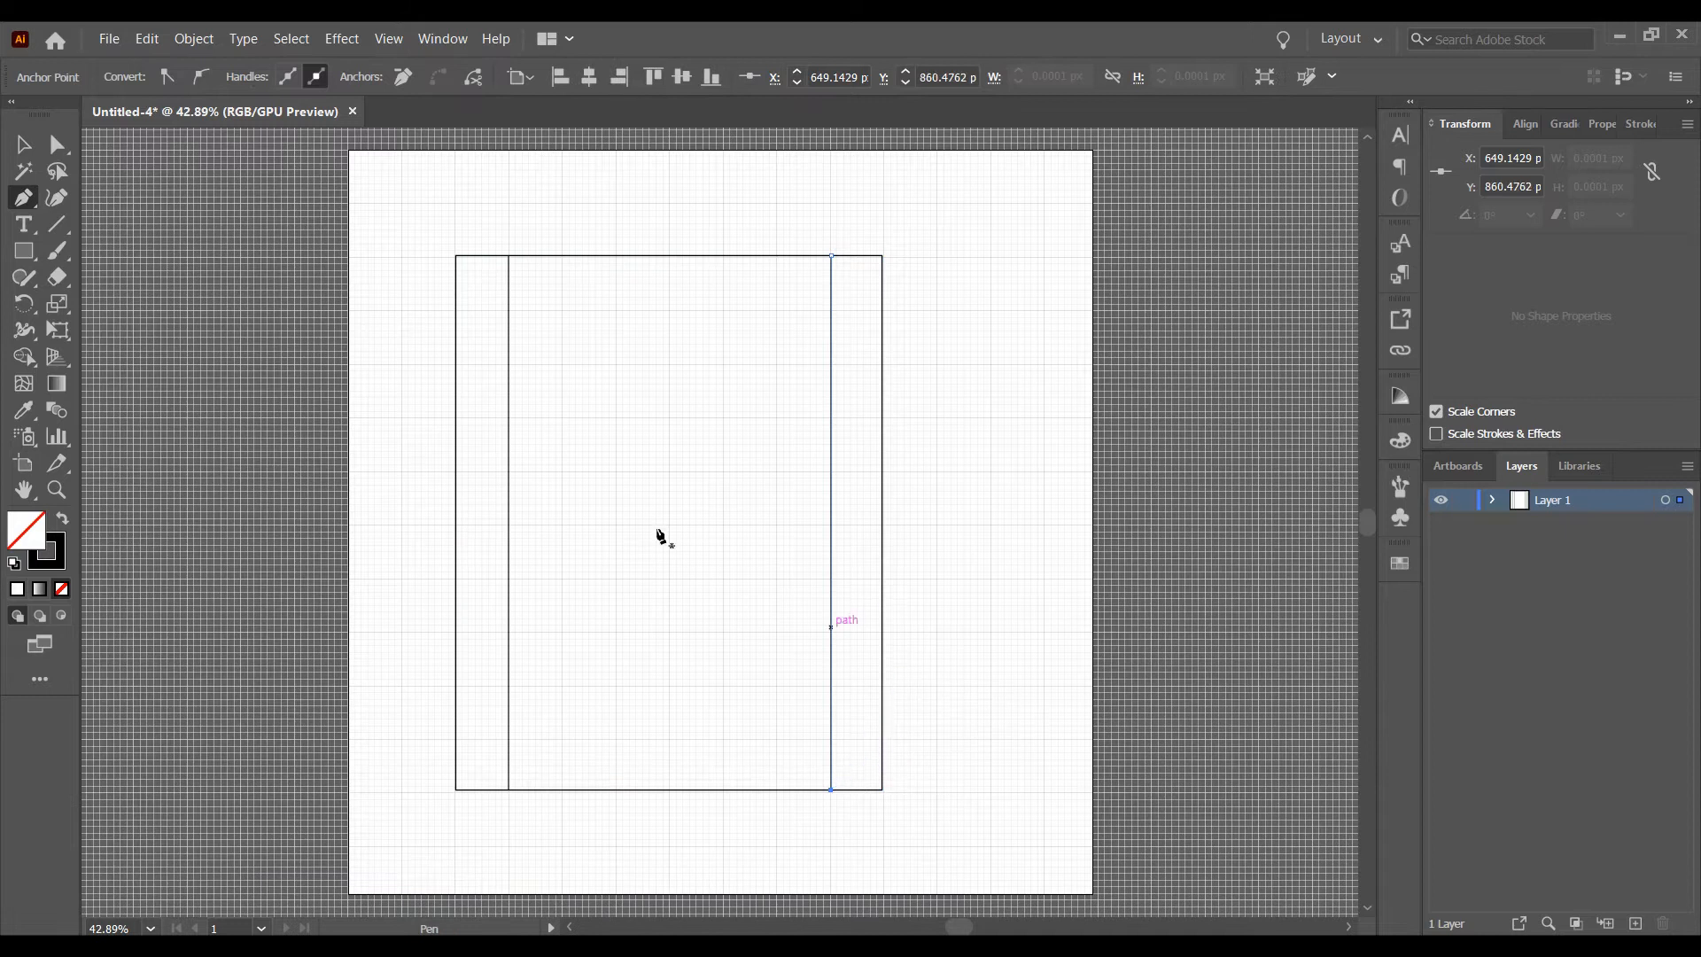
Draw two full-width horizontal lines across the rectangle near its upper and lower edges, at about Y 214 px and Y 791 px.
click(455, 309)
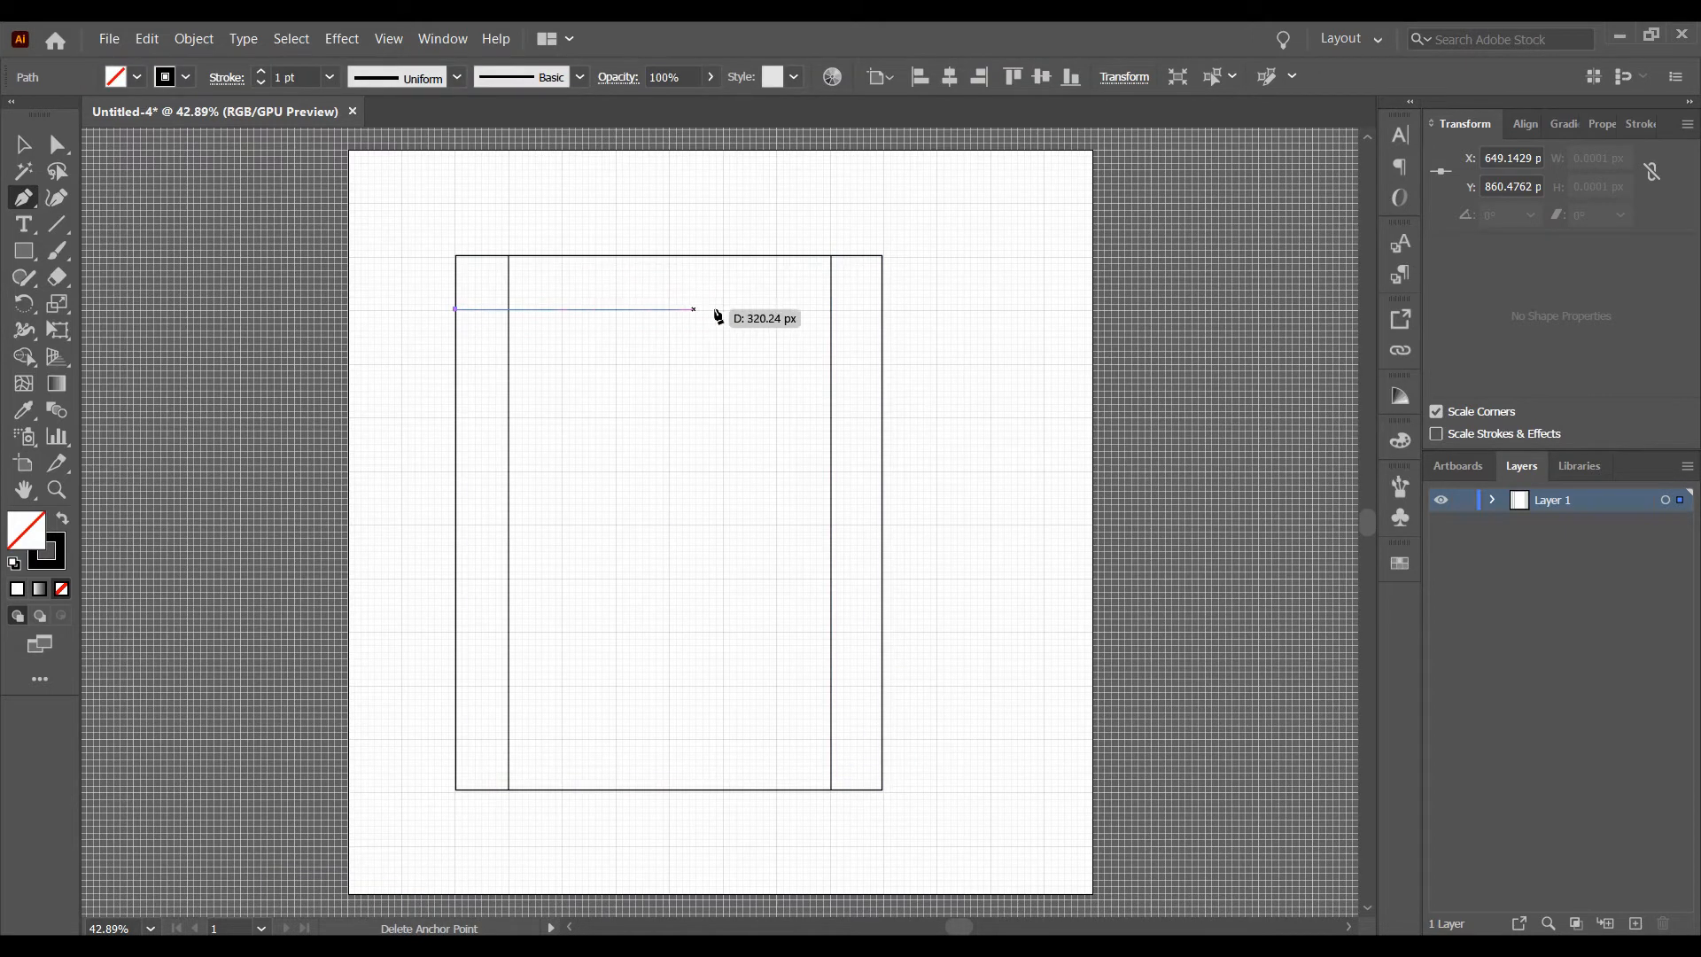
shift+click(883, 309)
key(p)
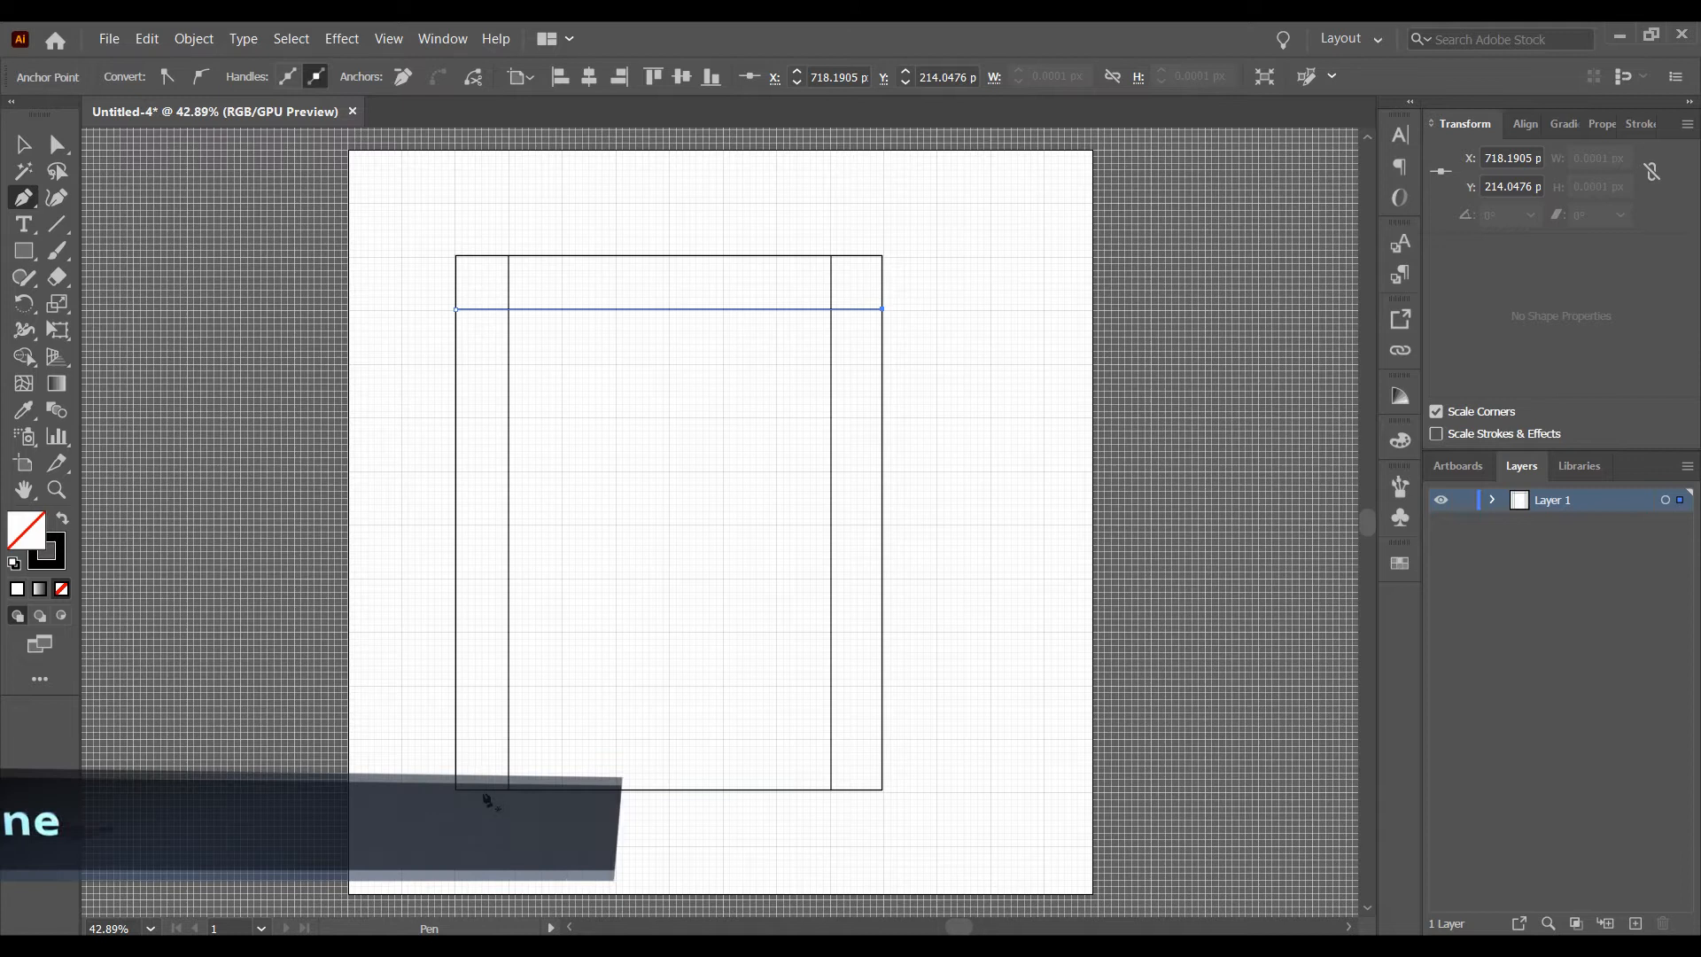
click(455, 739)
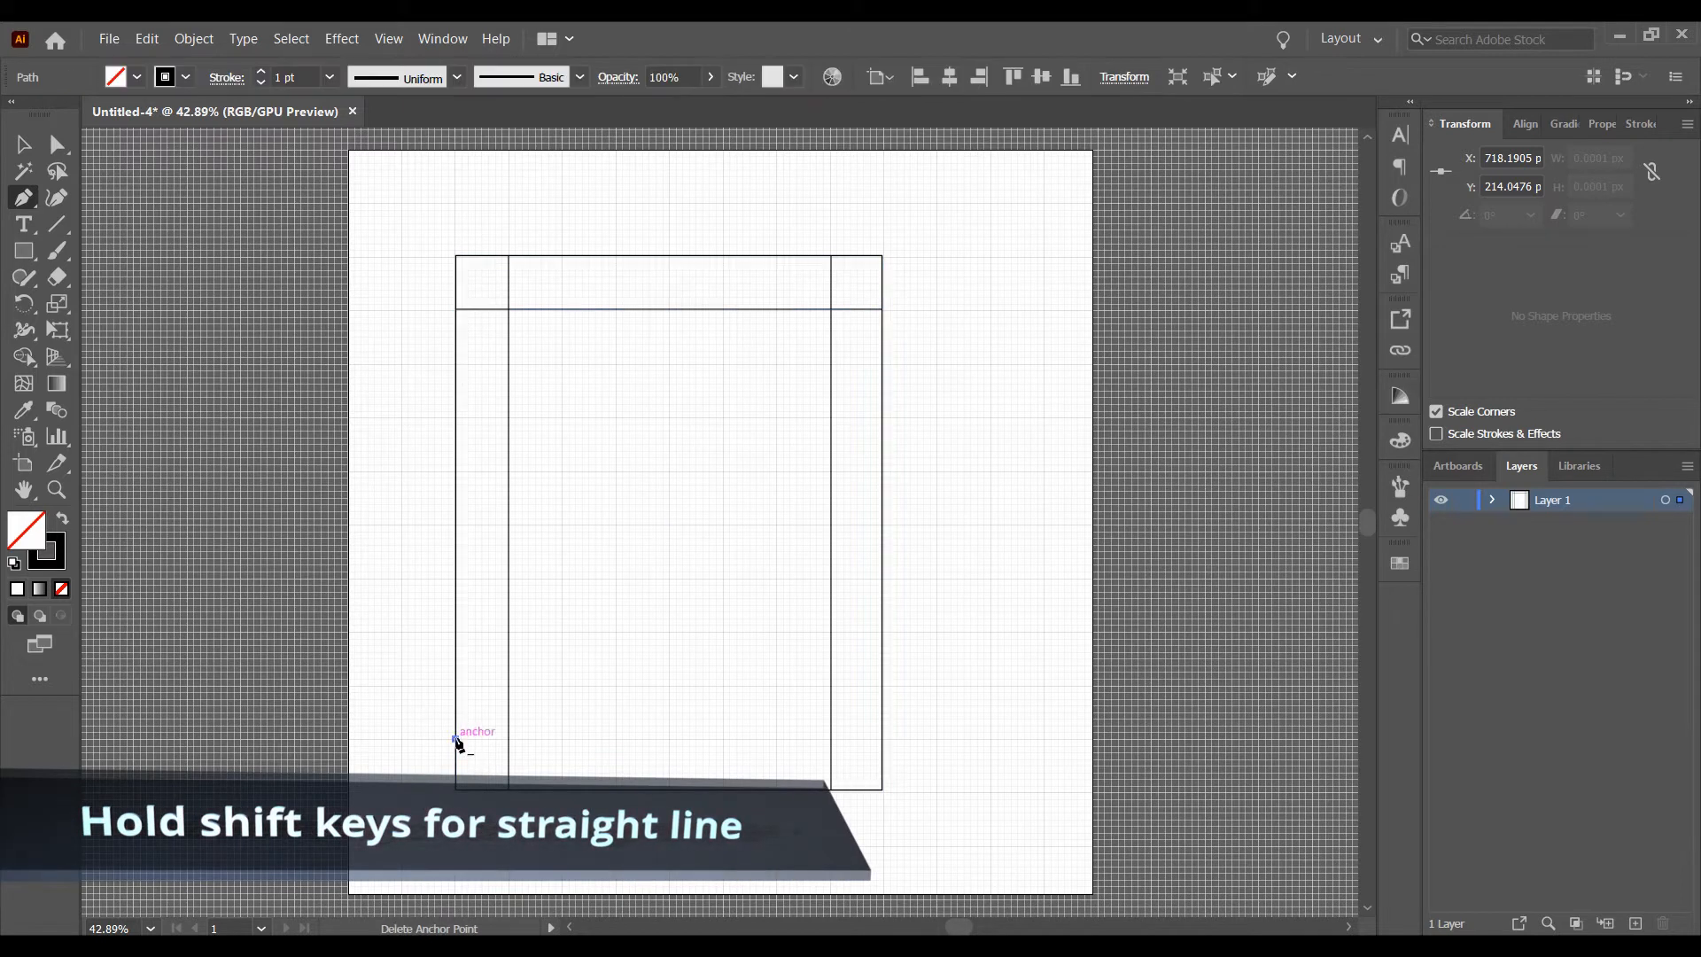
shift+click(883, 739)
key(p)
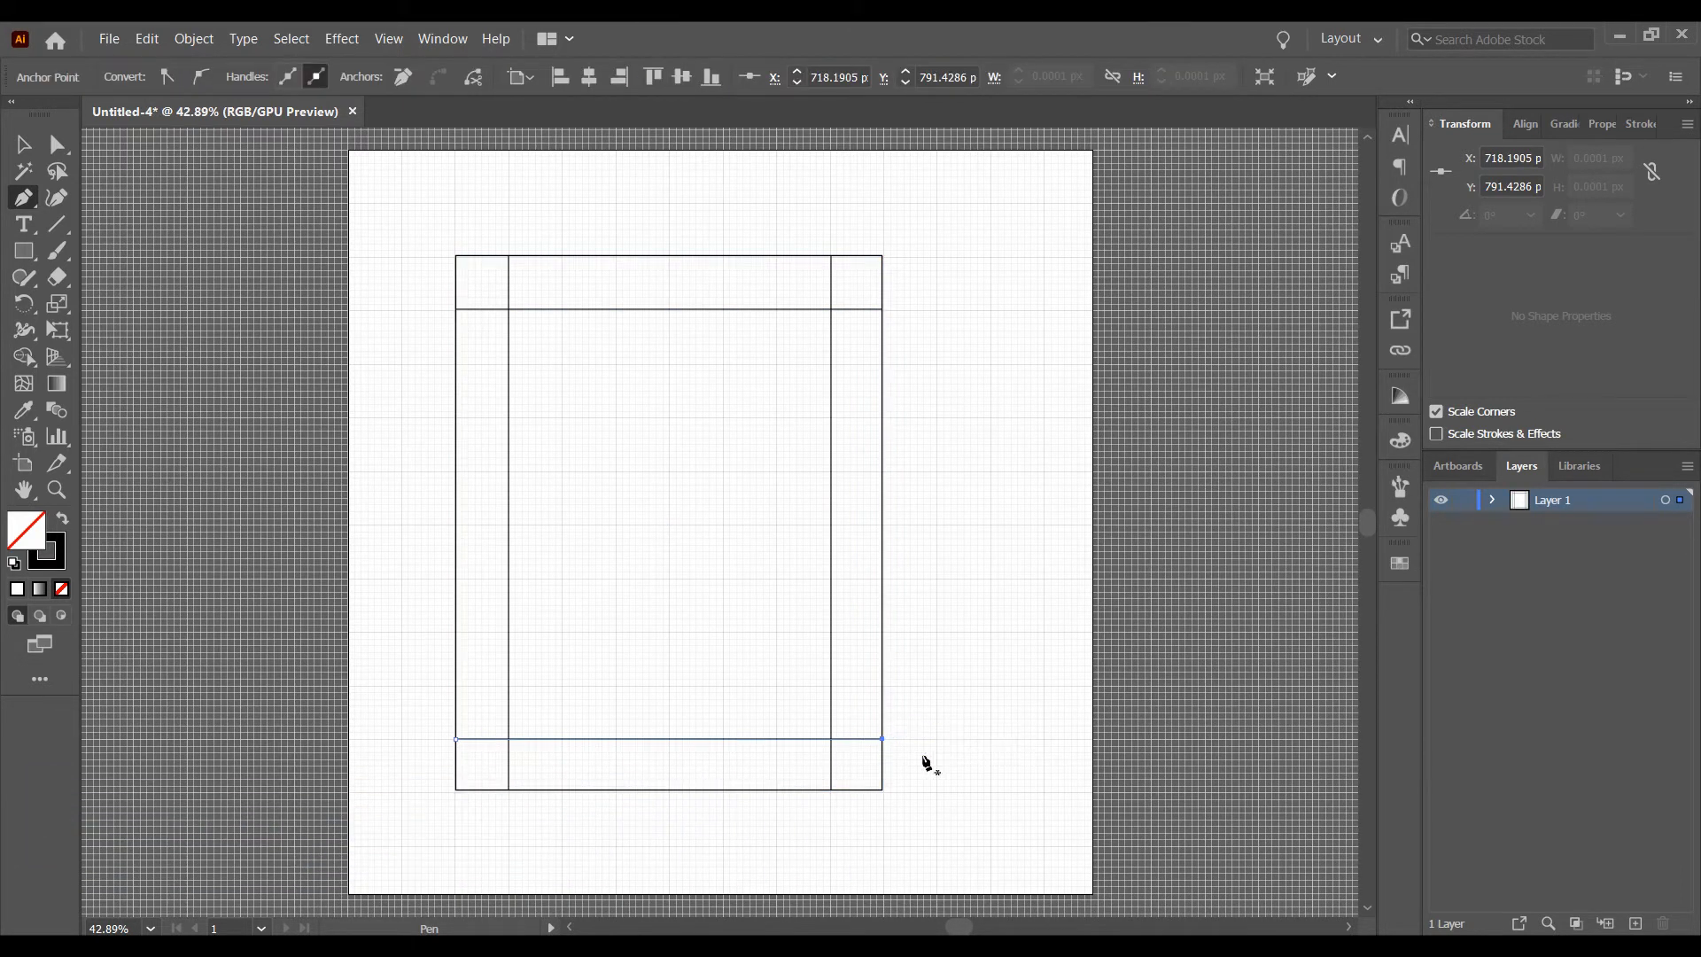
Draw two inner vertical lines between the horizontal lines, at about X 287 px and X 577 px.
click(561, 309)
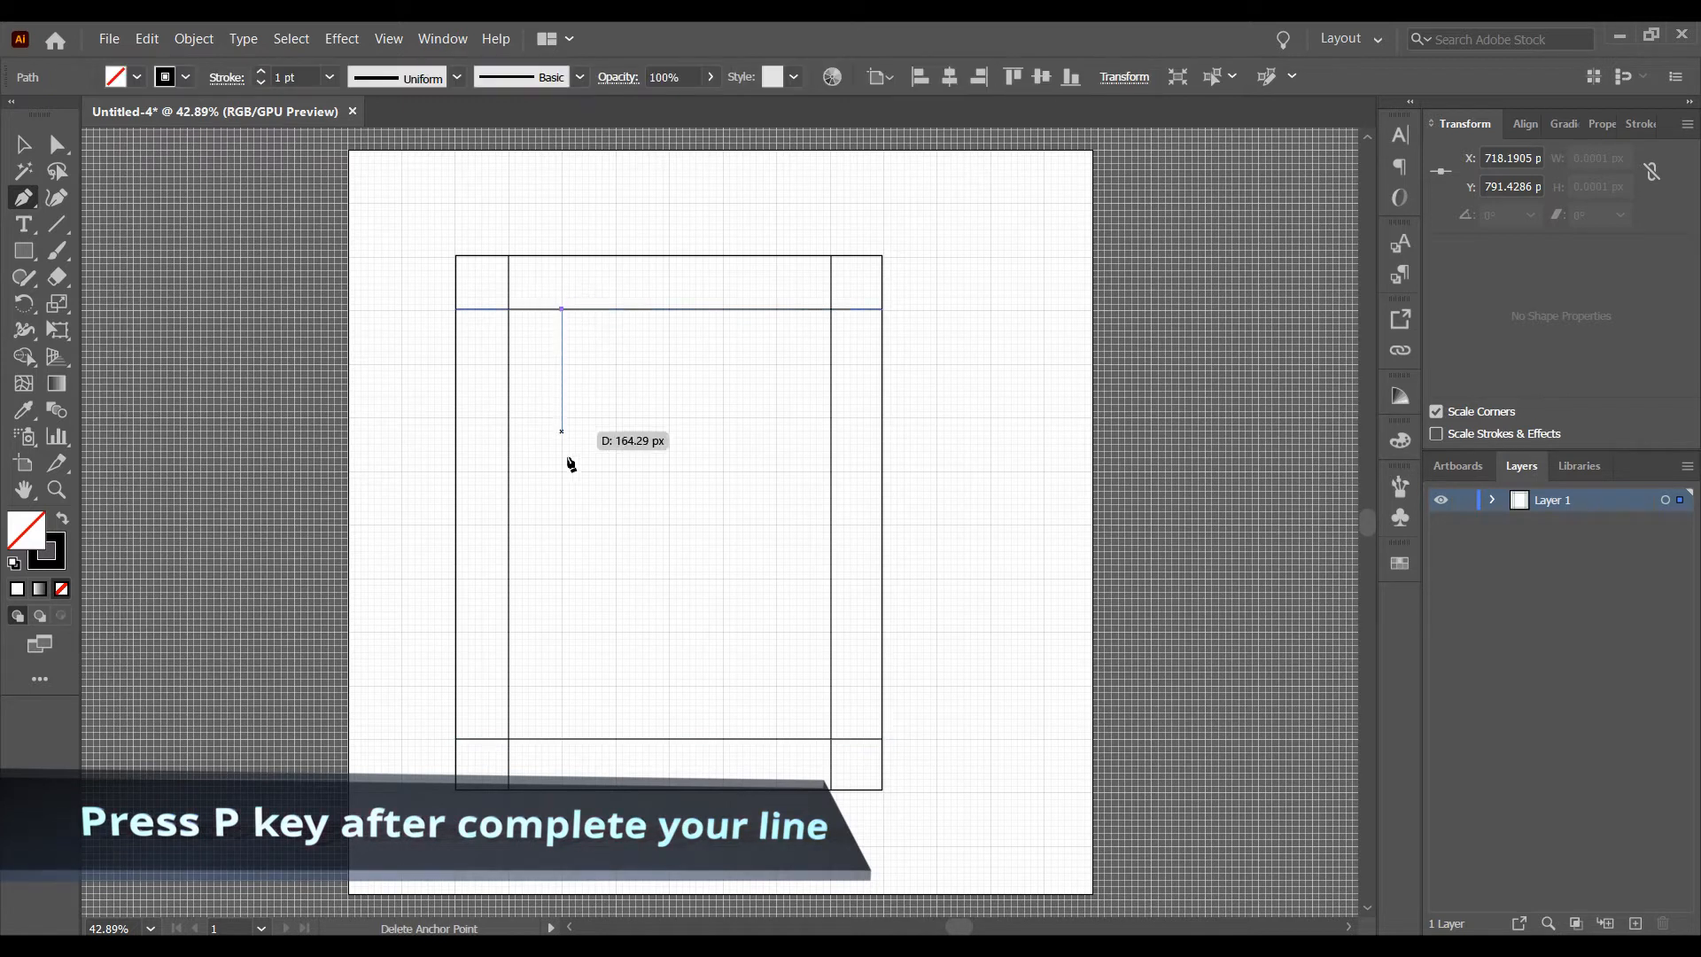
shift+click(570, 738)
key(p)
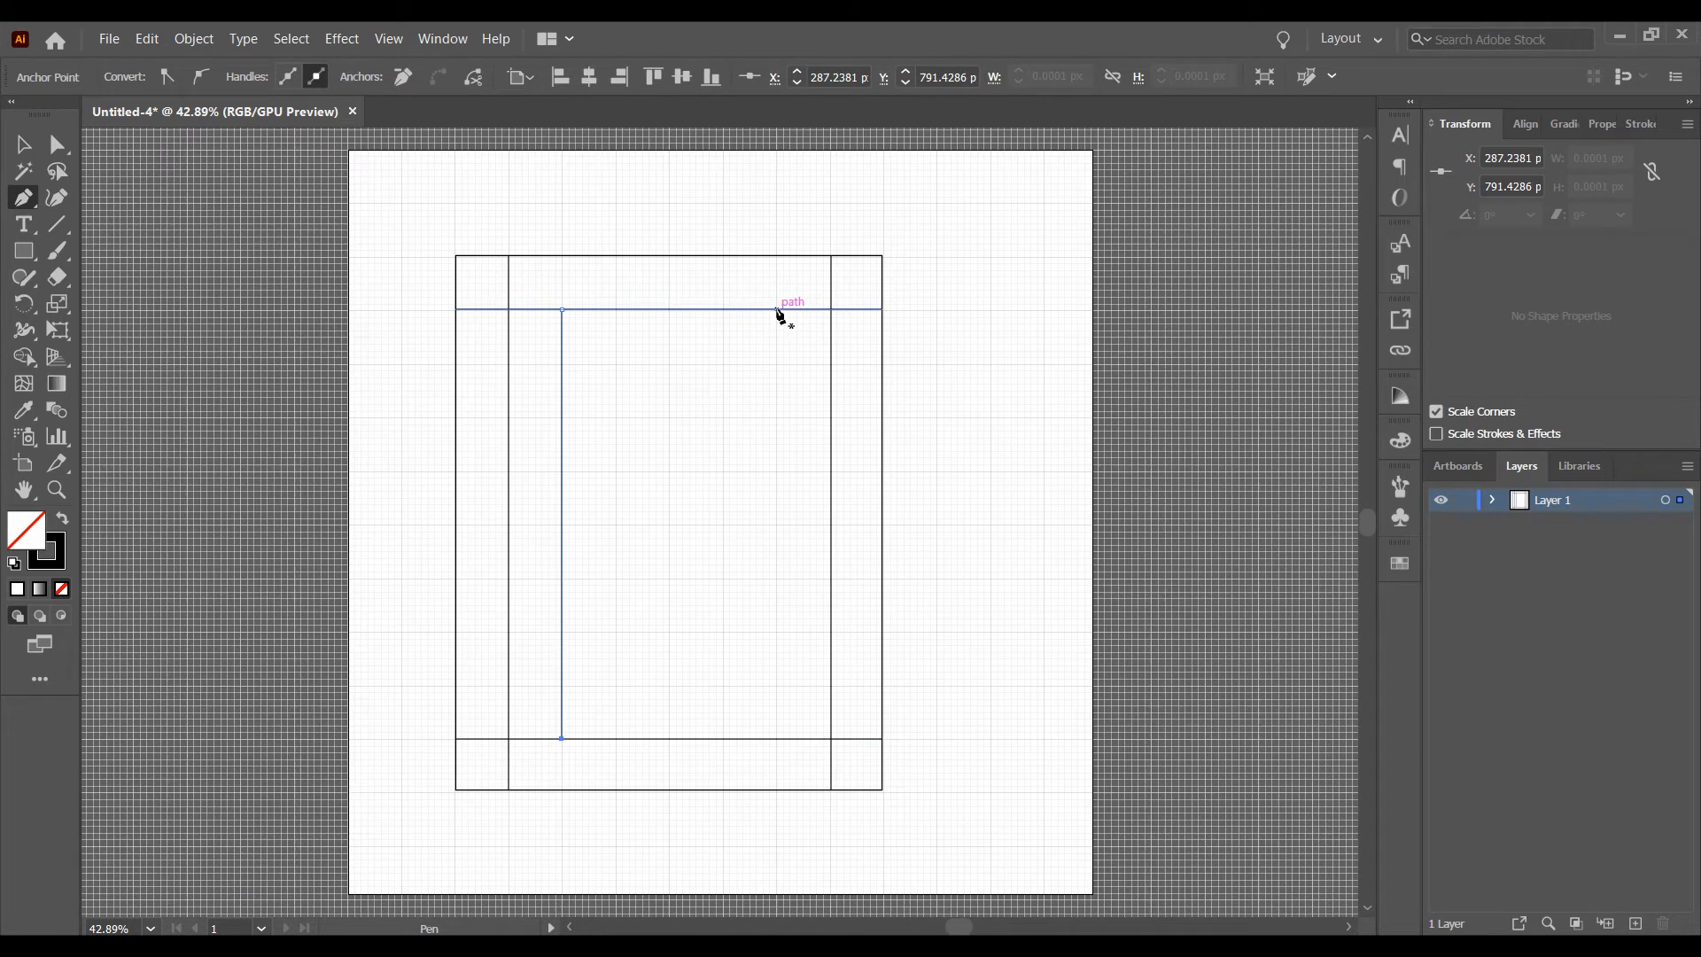
click(777, 309)
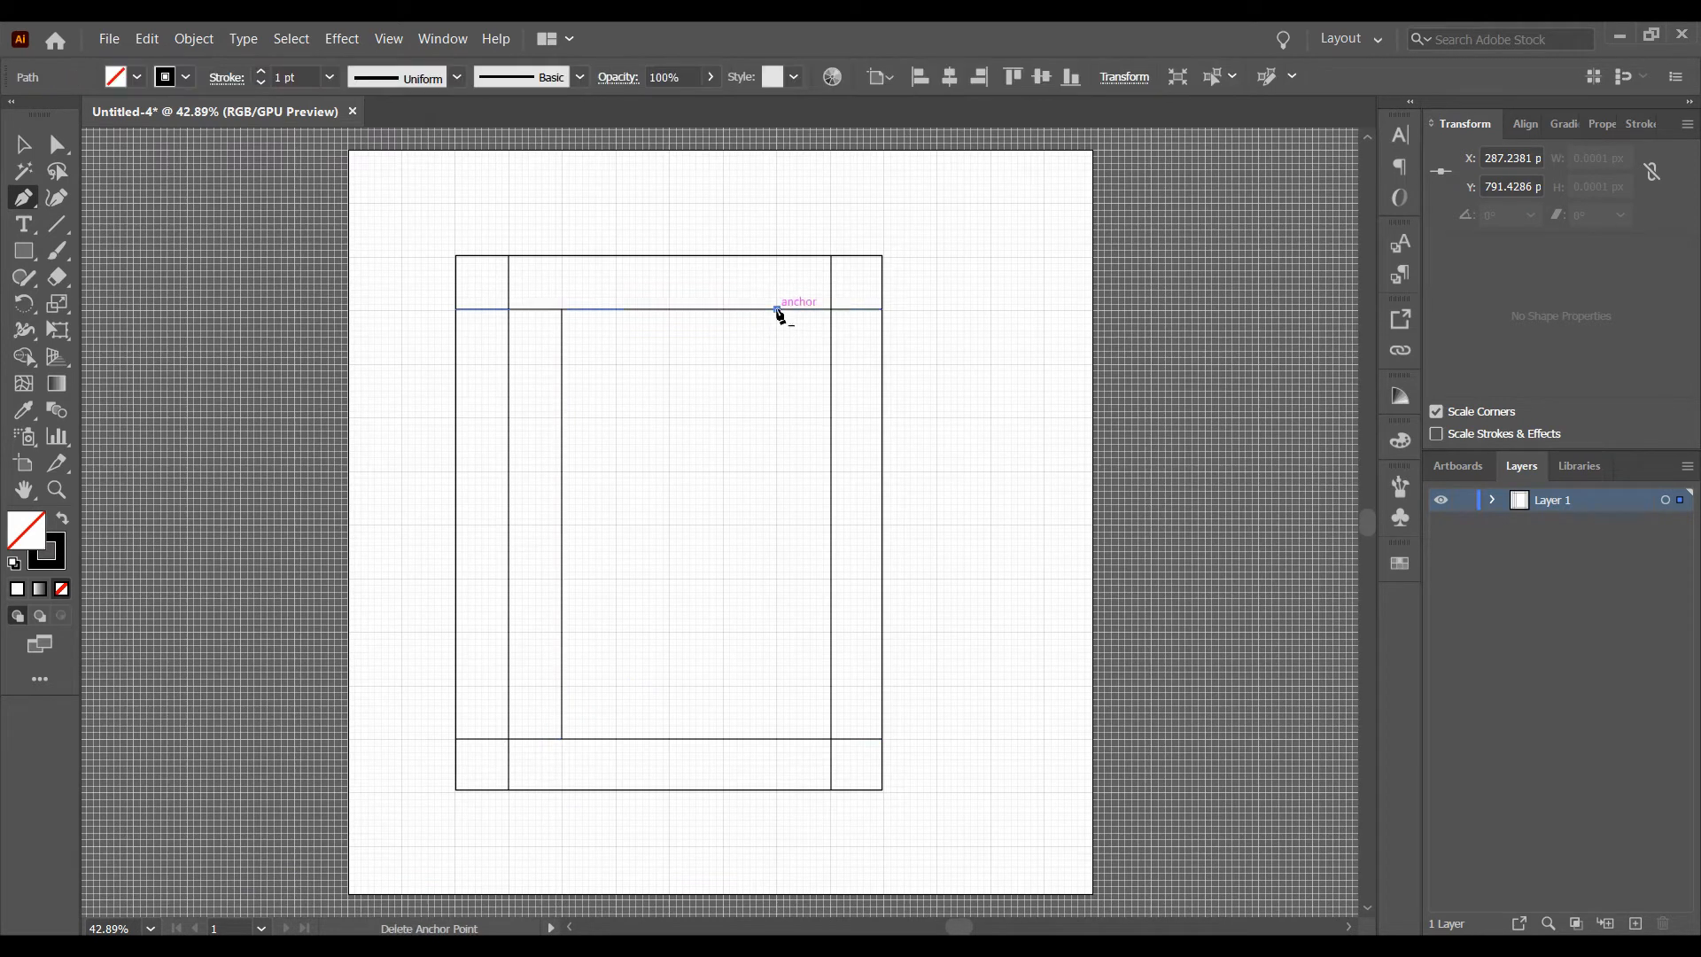
click(777, 739)
key(p)
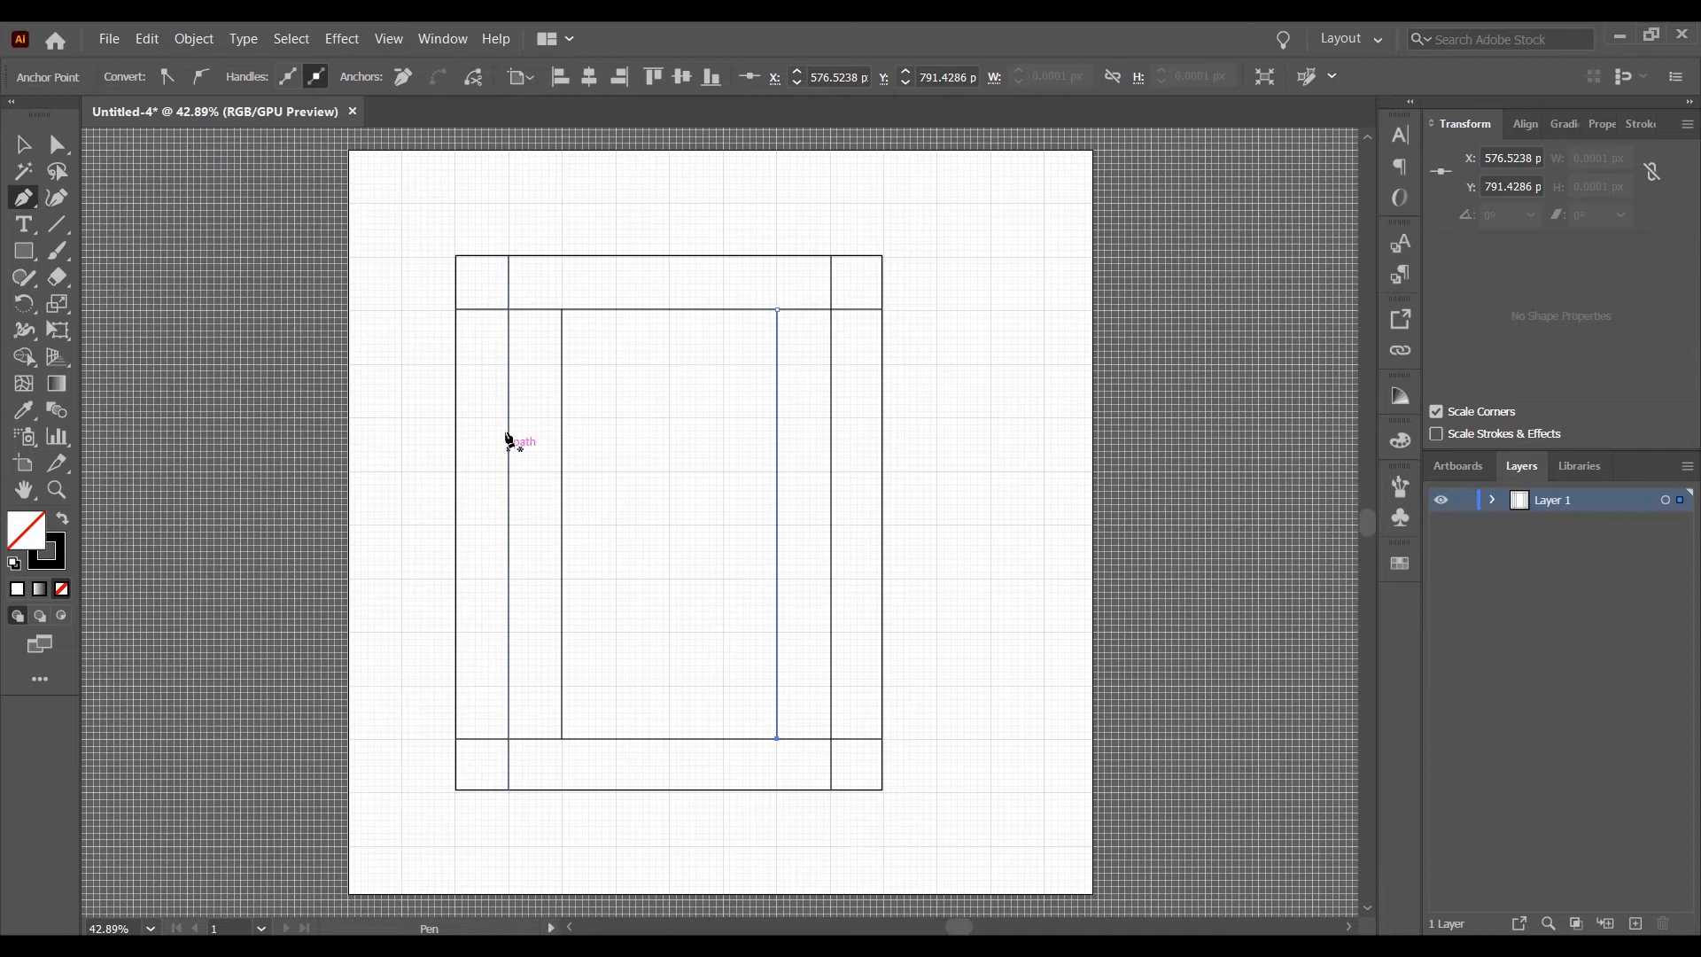
Draw two inner horizontal lines between the long vertical lines, at about Y 287 px and Y 720 px.
click(509, 363)
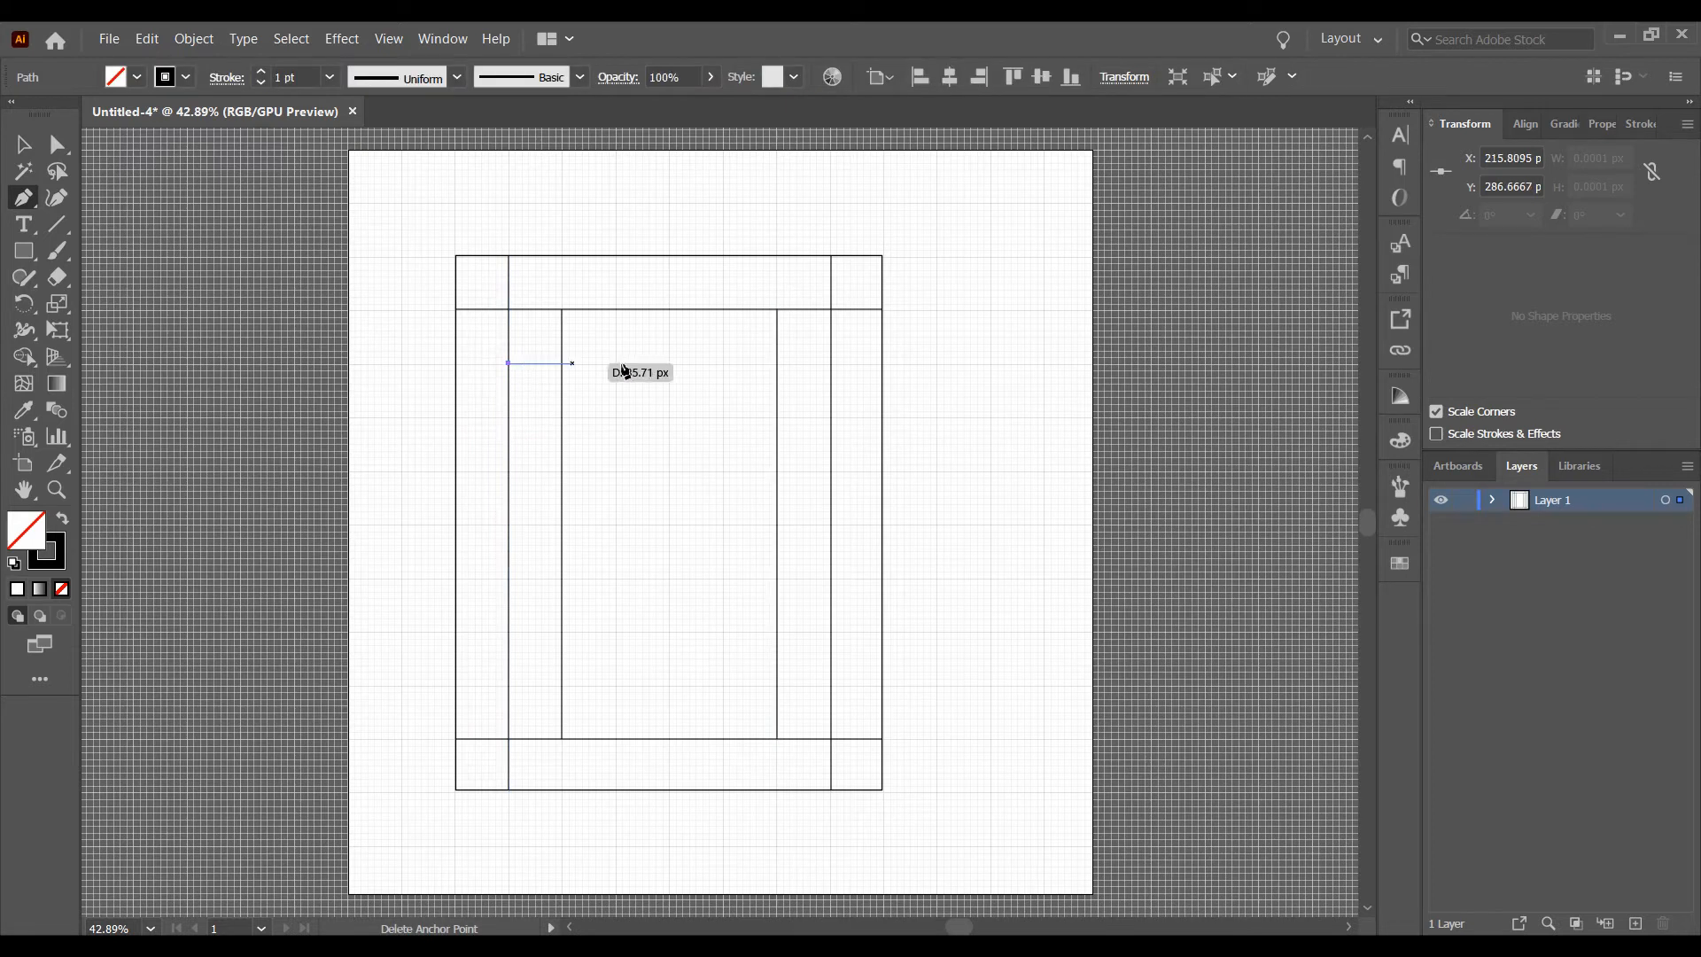
shift+click(832, 364)
key(p)
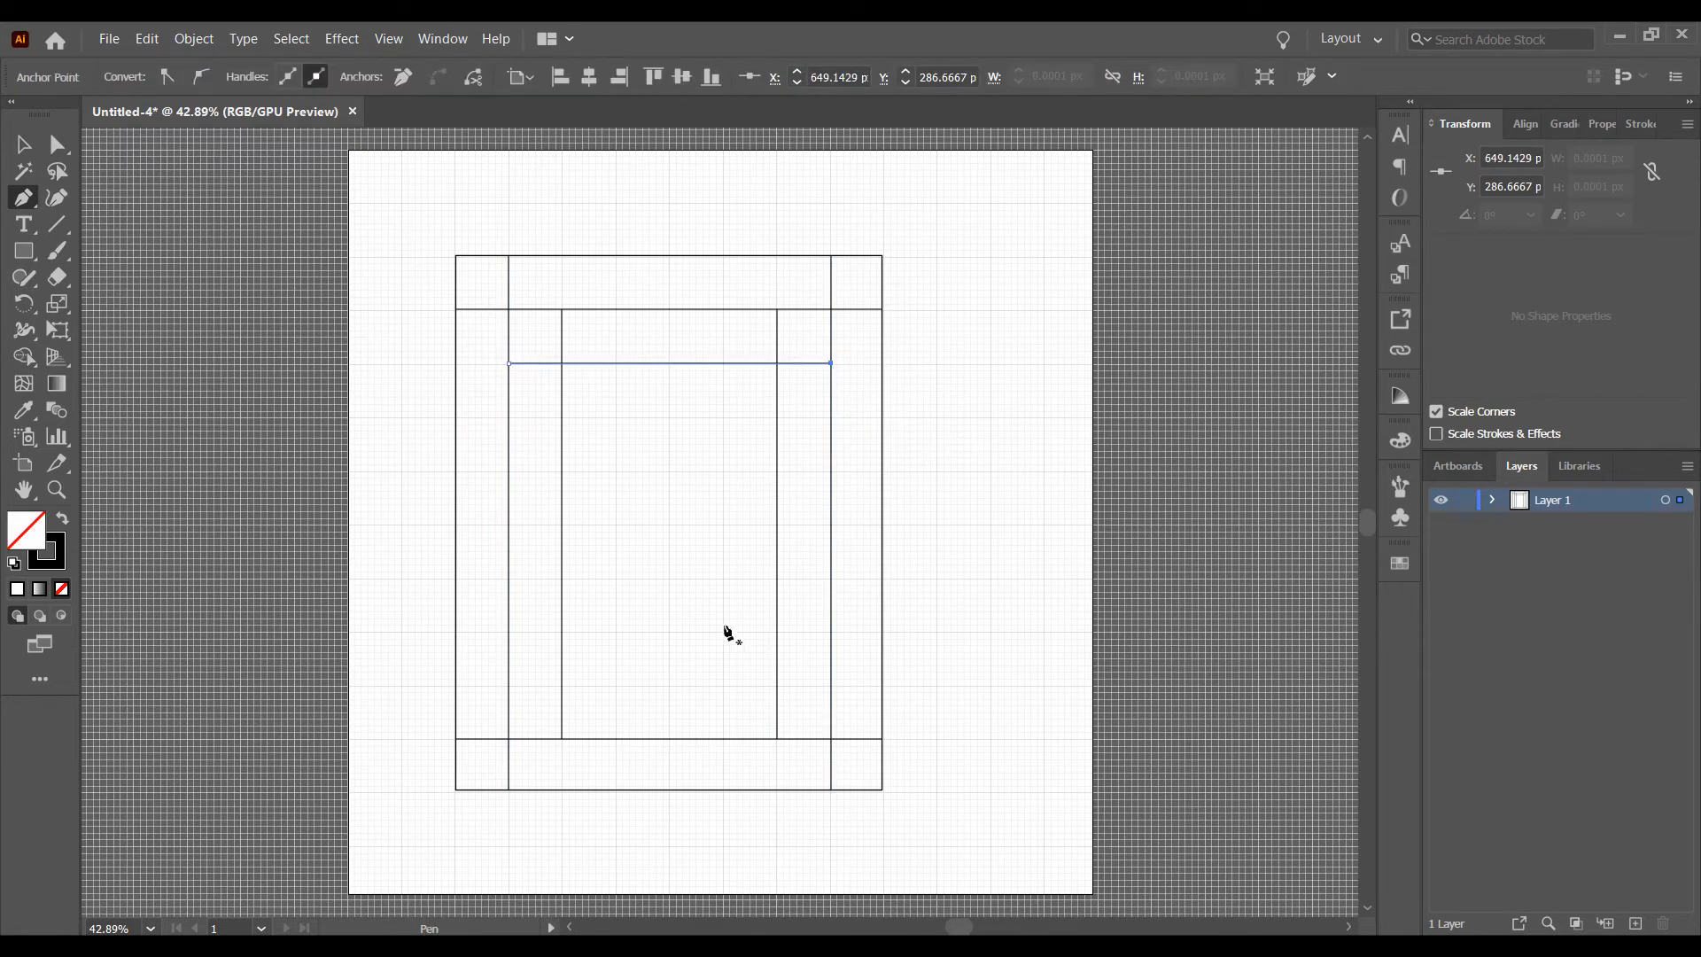
click(509, 685)
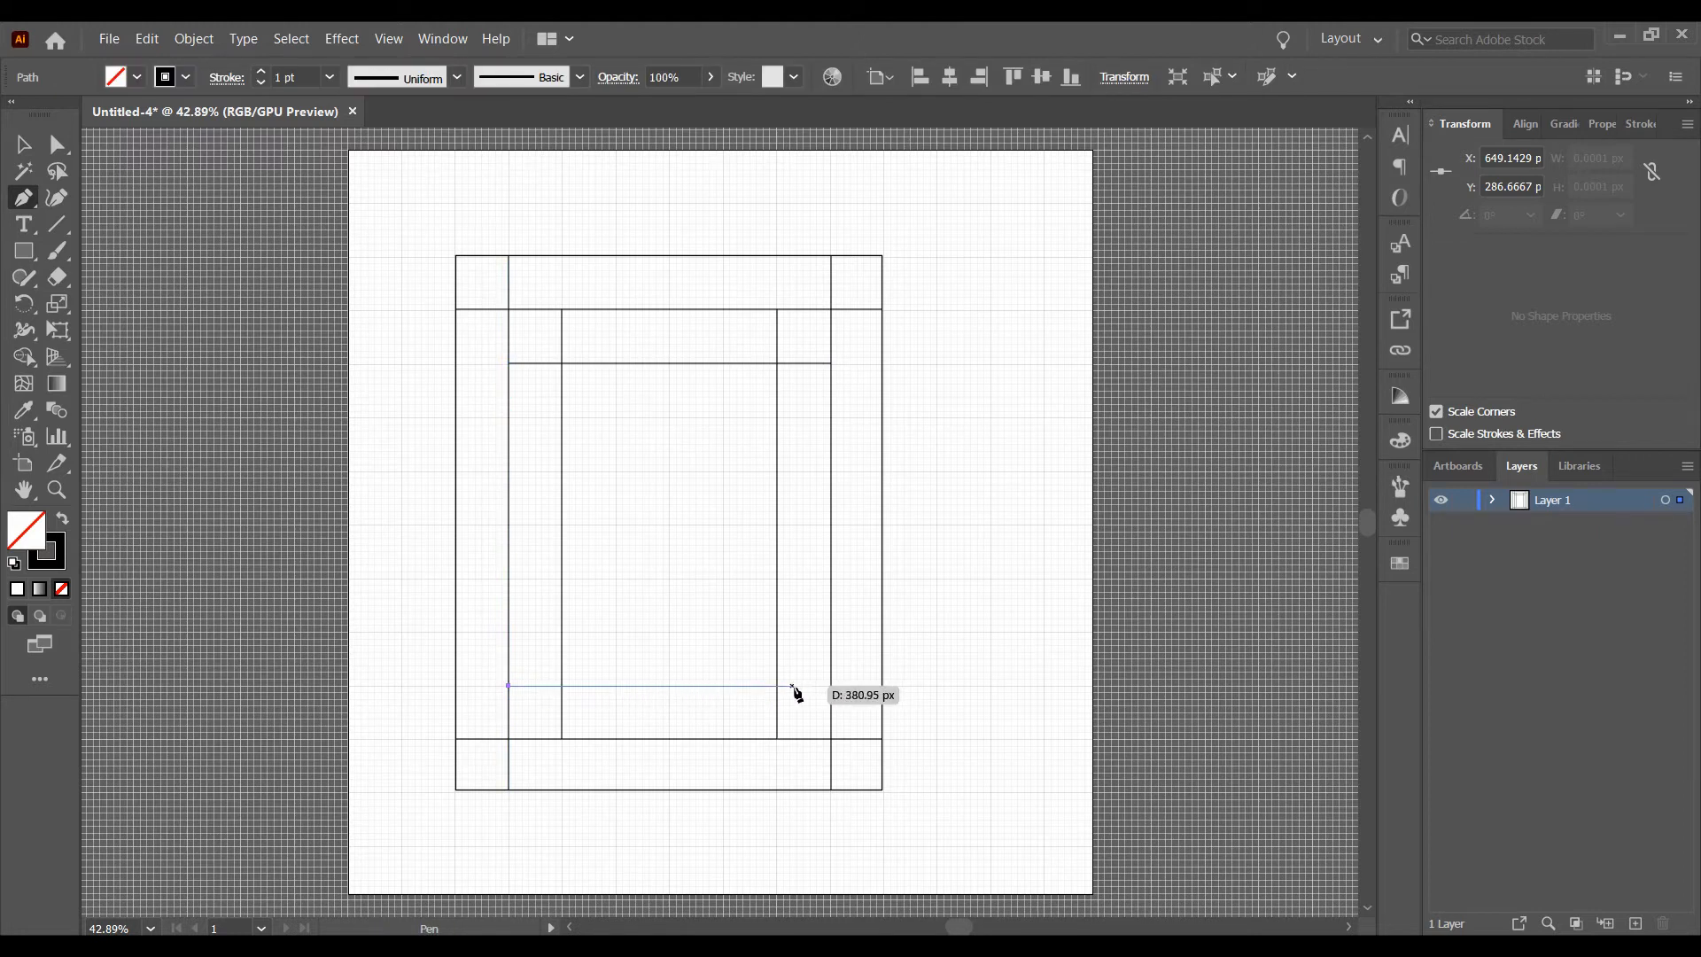
shift+click(832, 686)
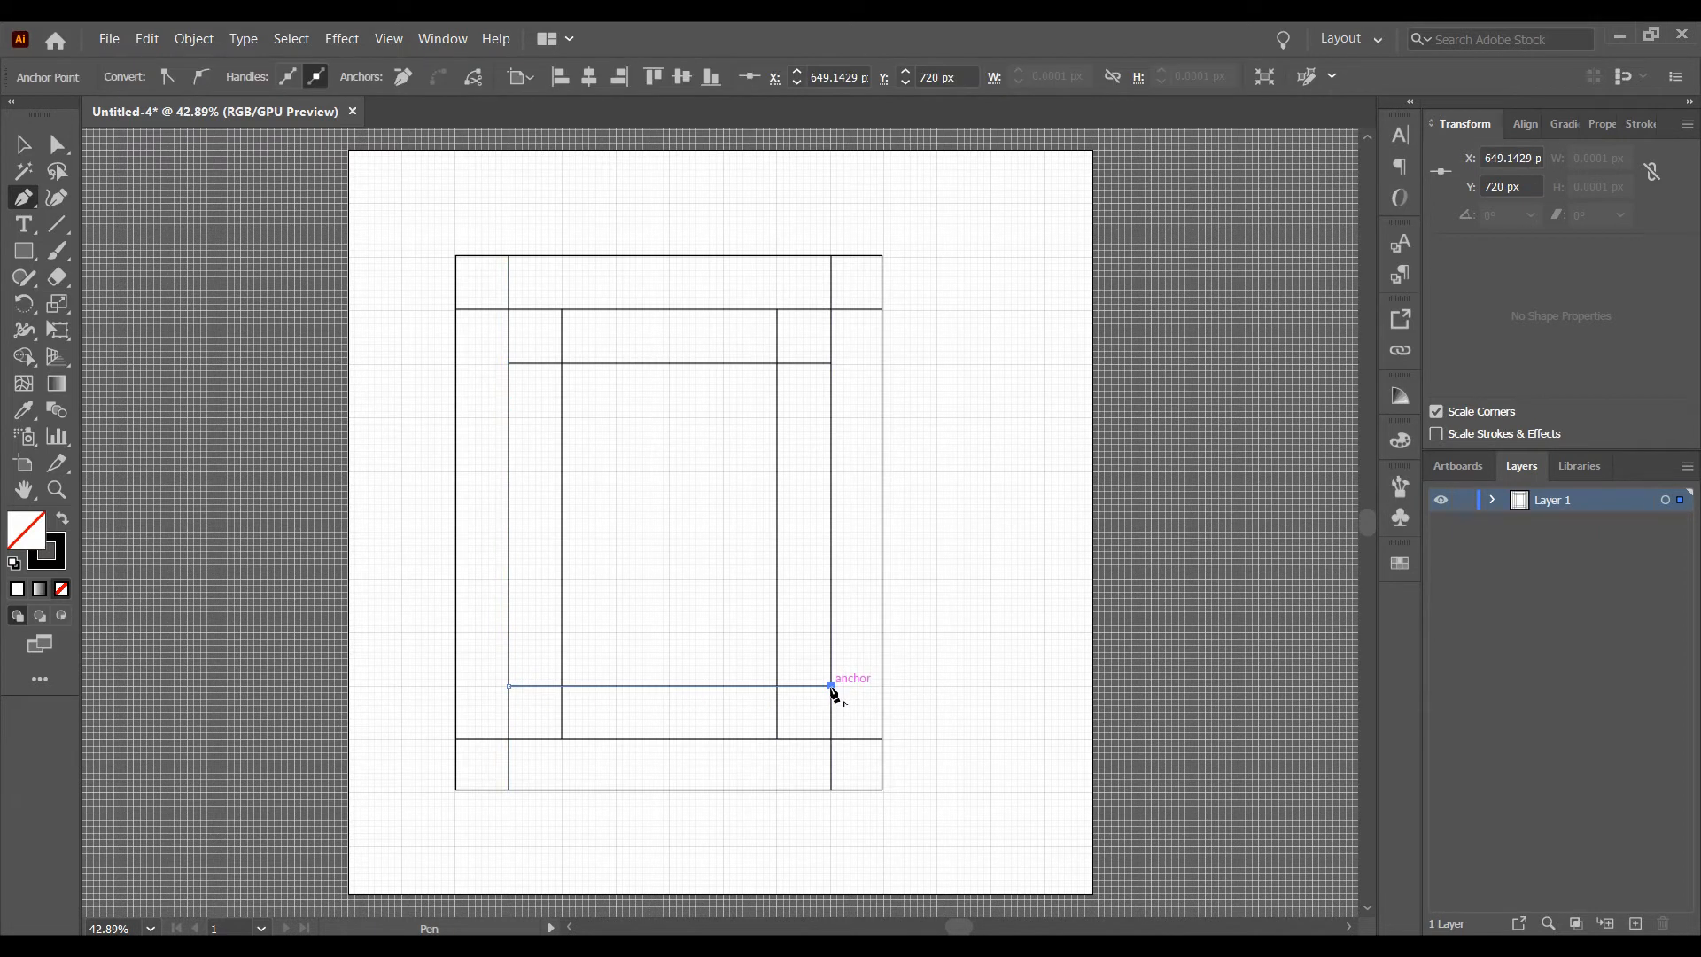
key(p)
Draw rising diagonal lines across the lower-right and lower-left corner squares of the inner frame.
click(777, 738)
click(831, 685)
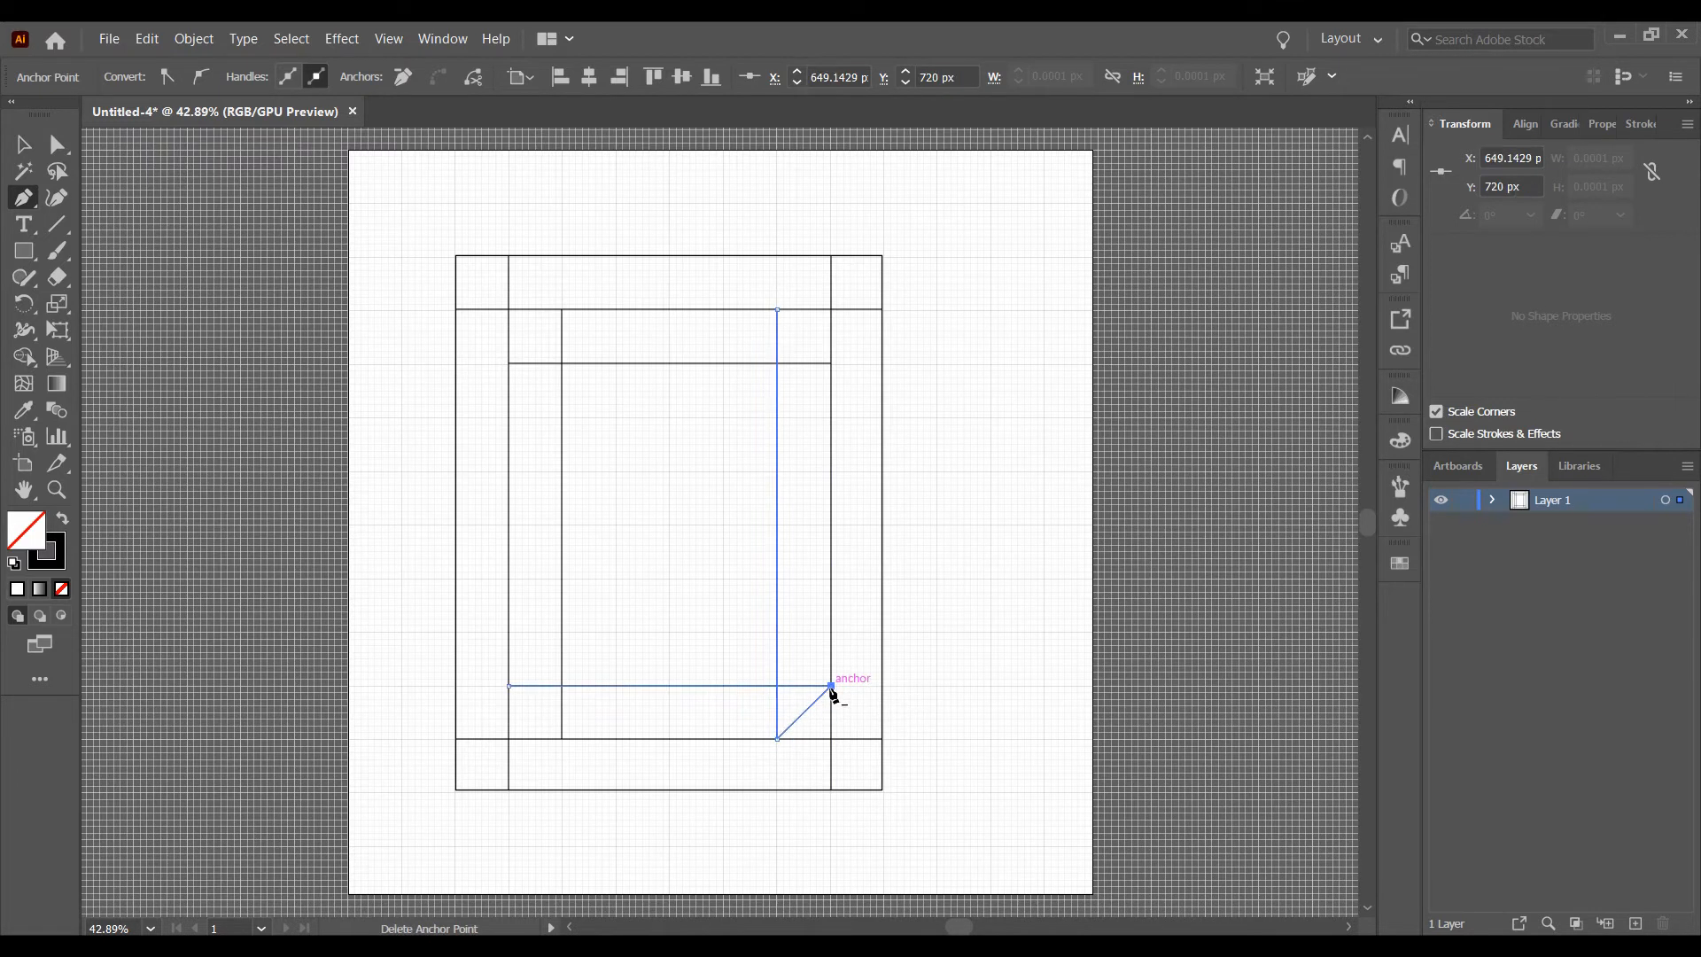
click(561, 686)
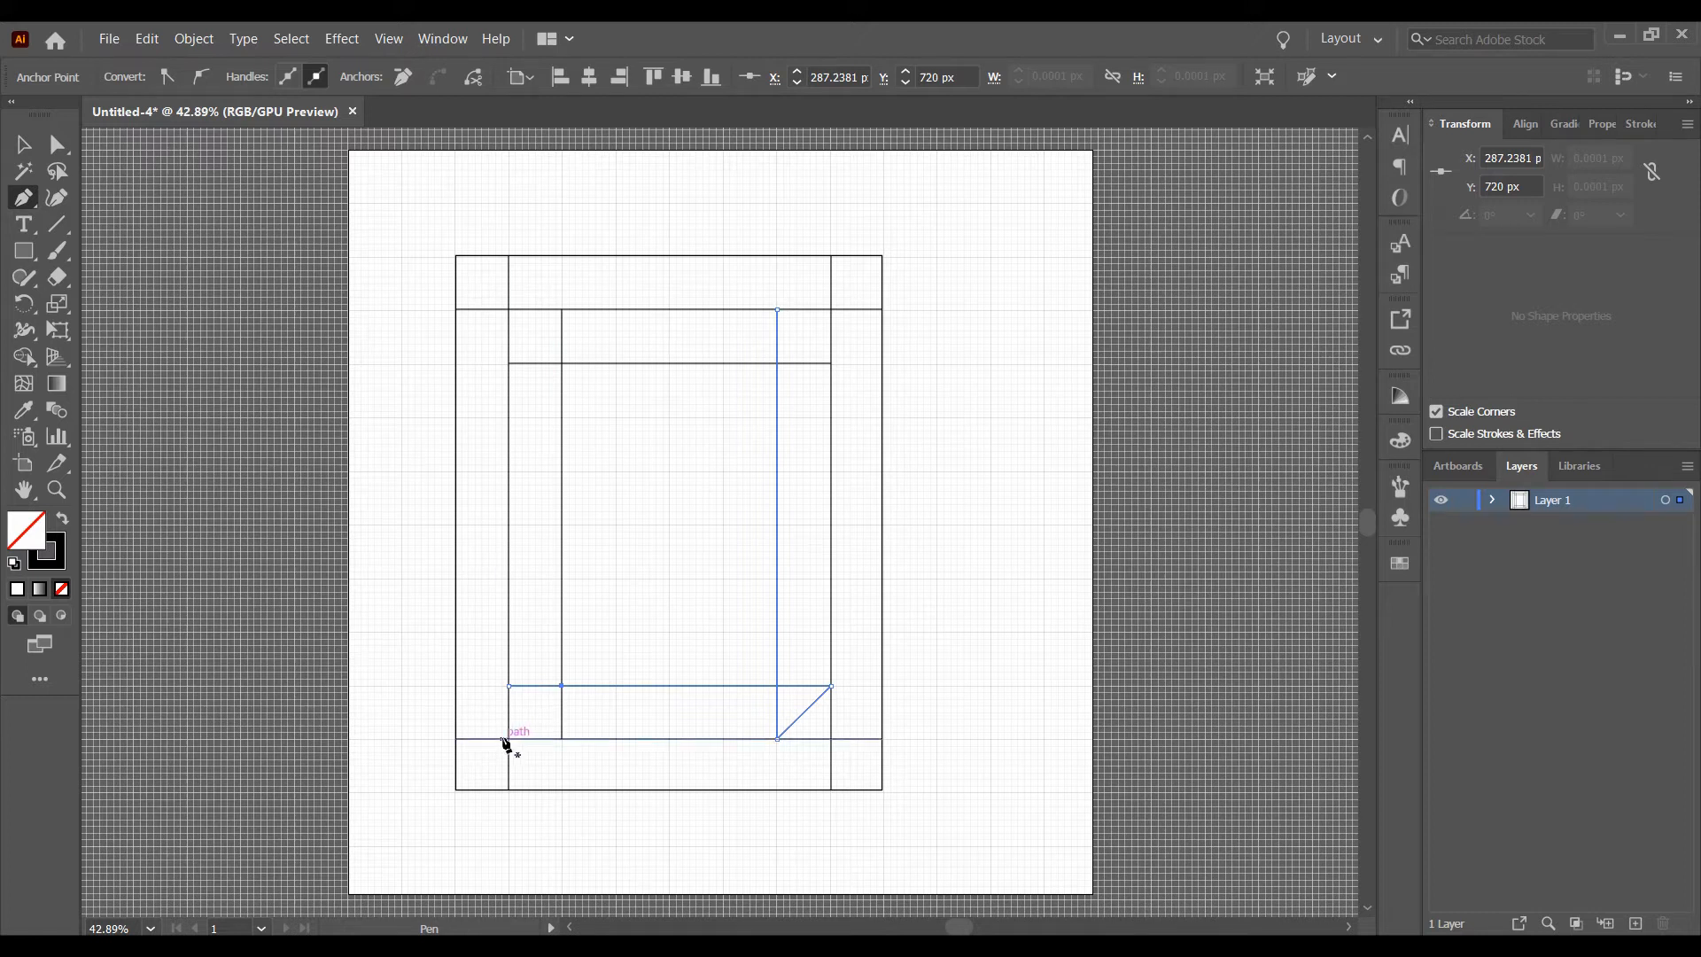
click(510, 738)
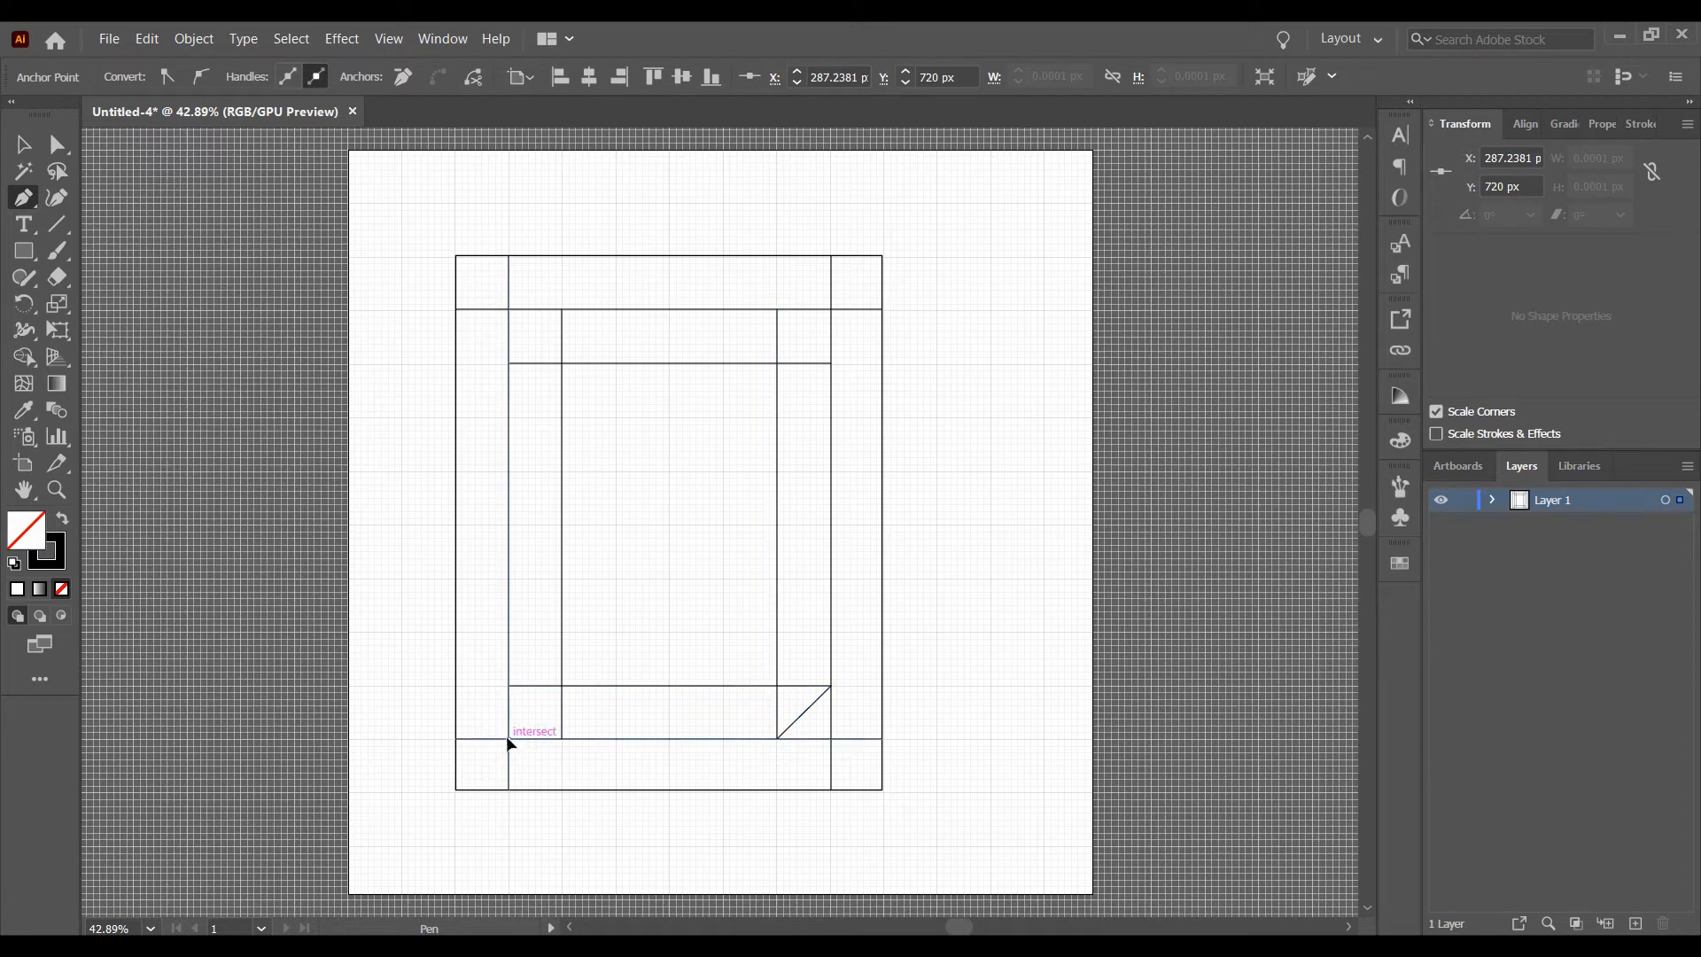
click(563, 686)
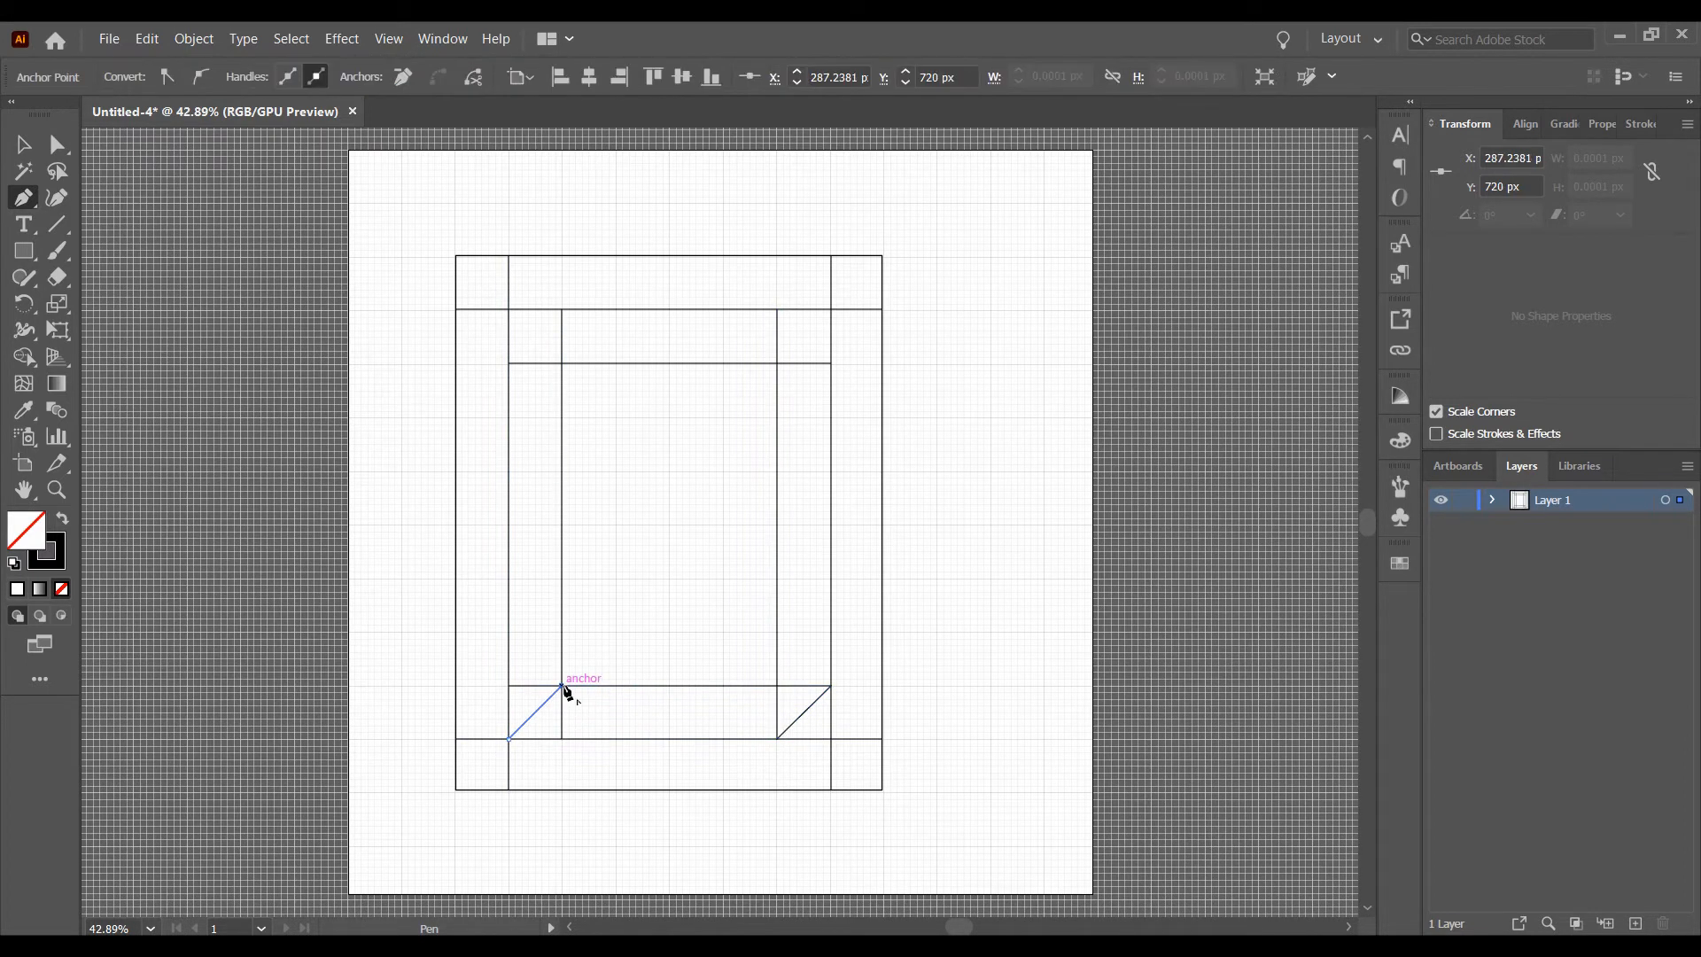
Draw rising diagonals across the outer frame's lower-right and upper-left corner squares and the inner frame's upper-right square.
click(831, 789)
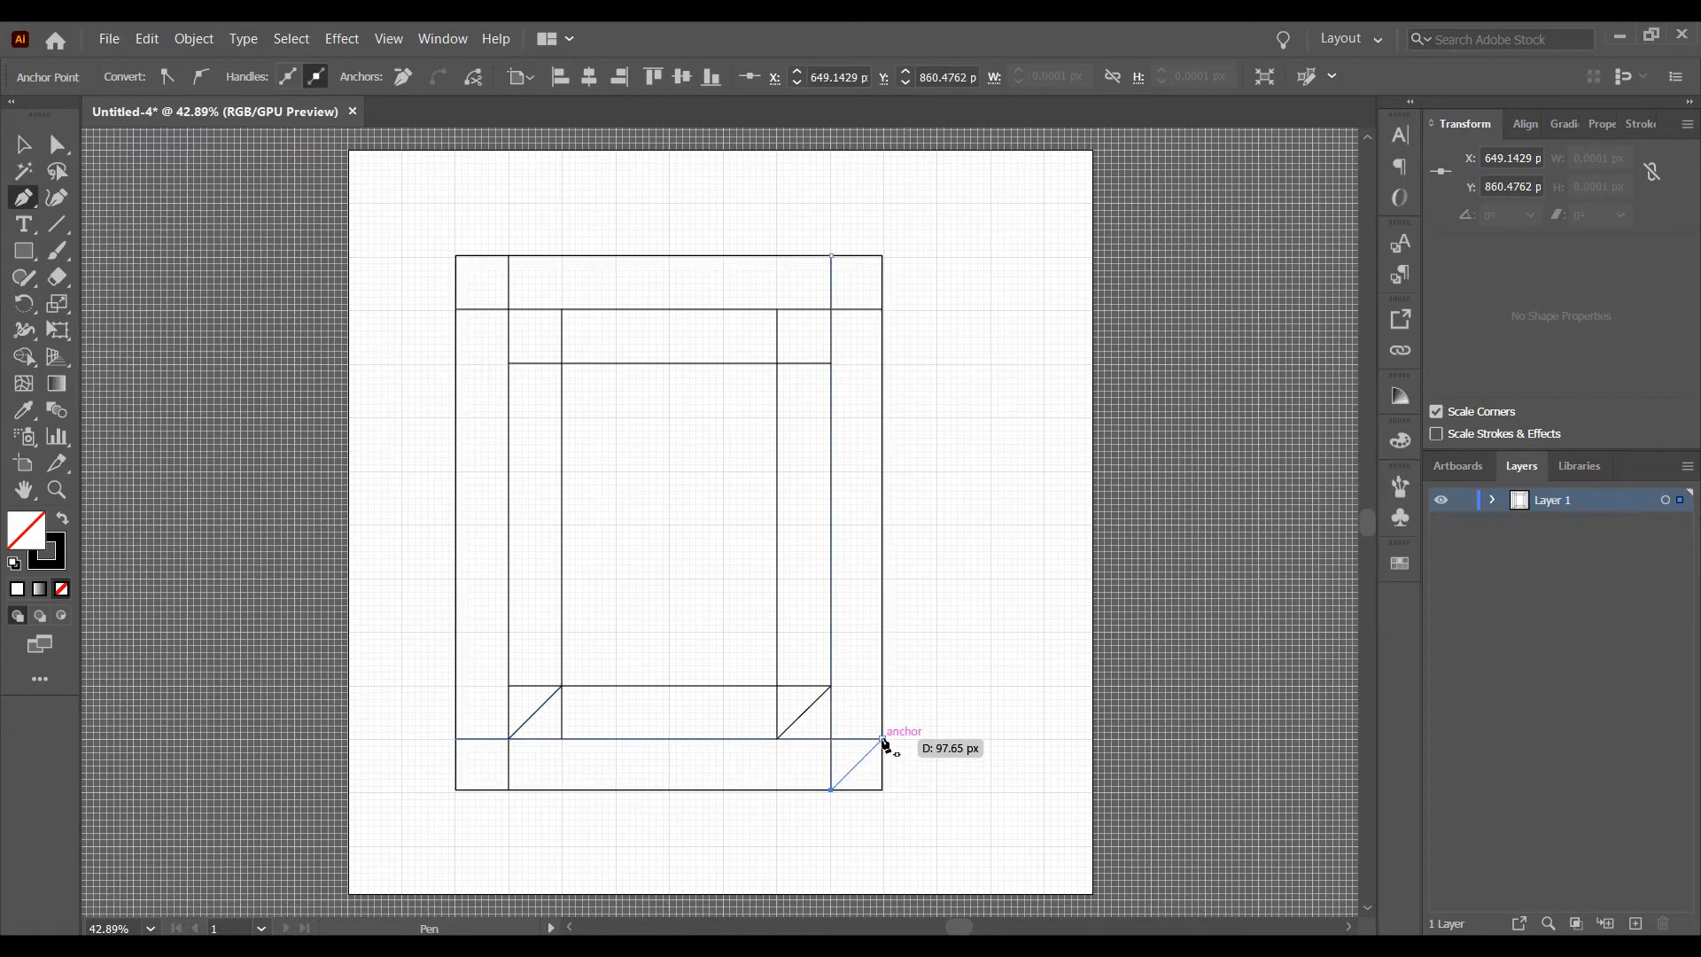
click(883, 739)
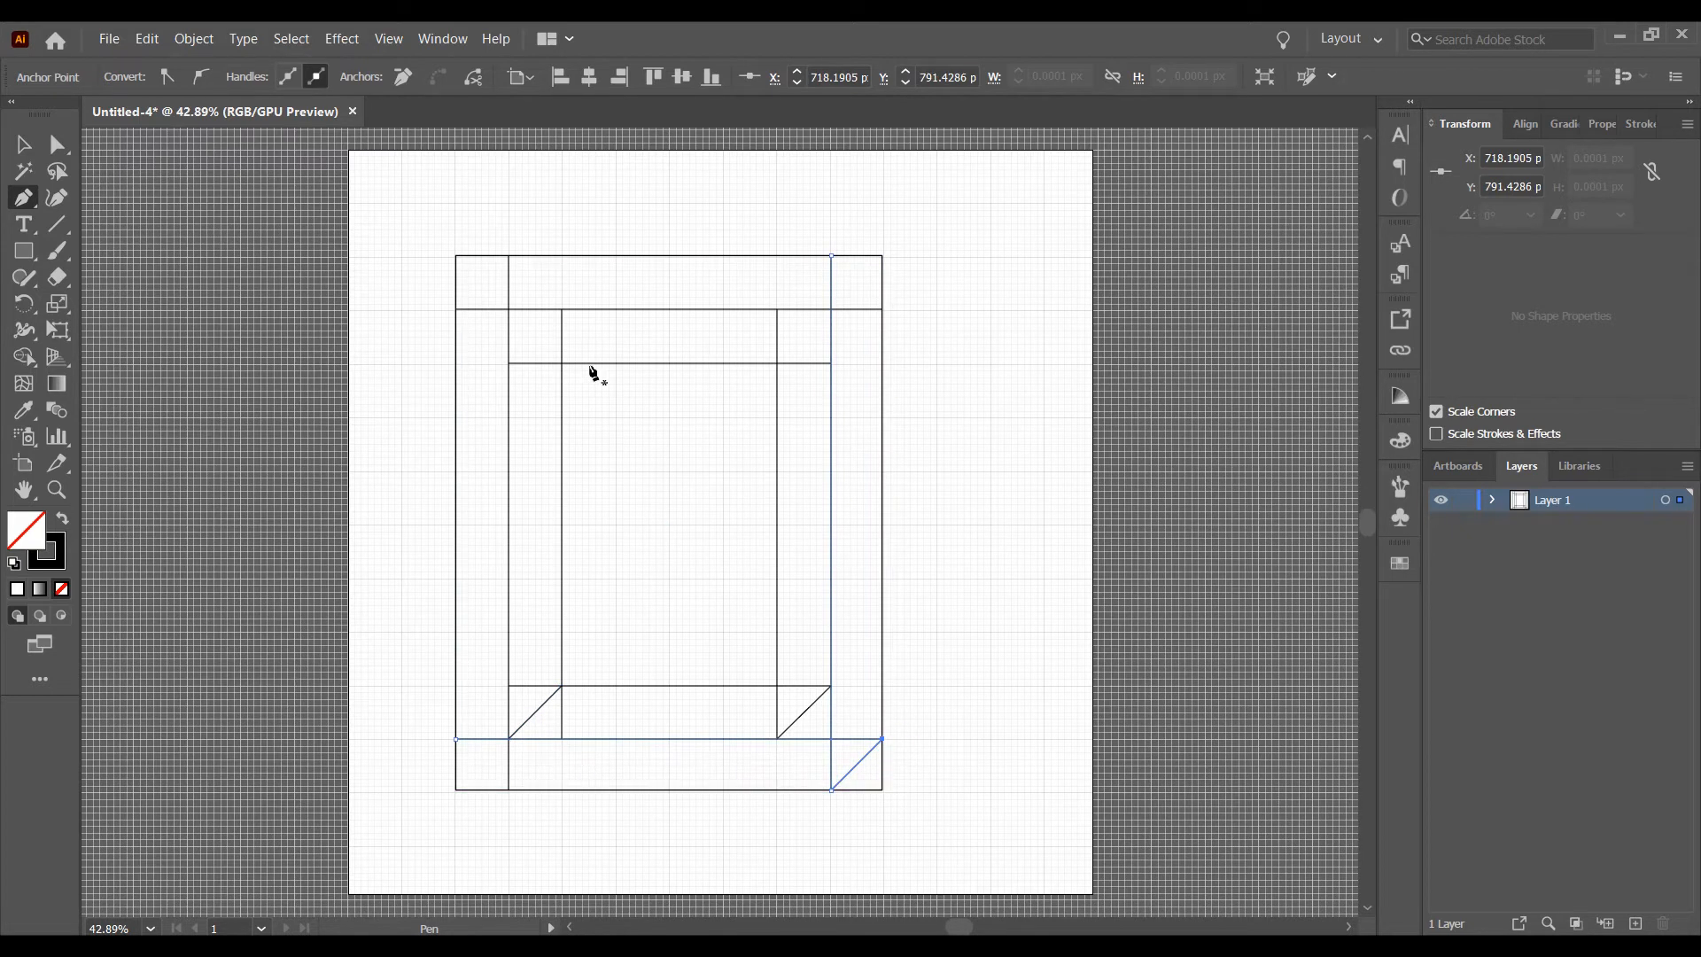
click(455, 309)
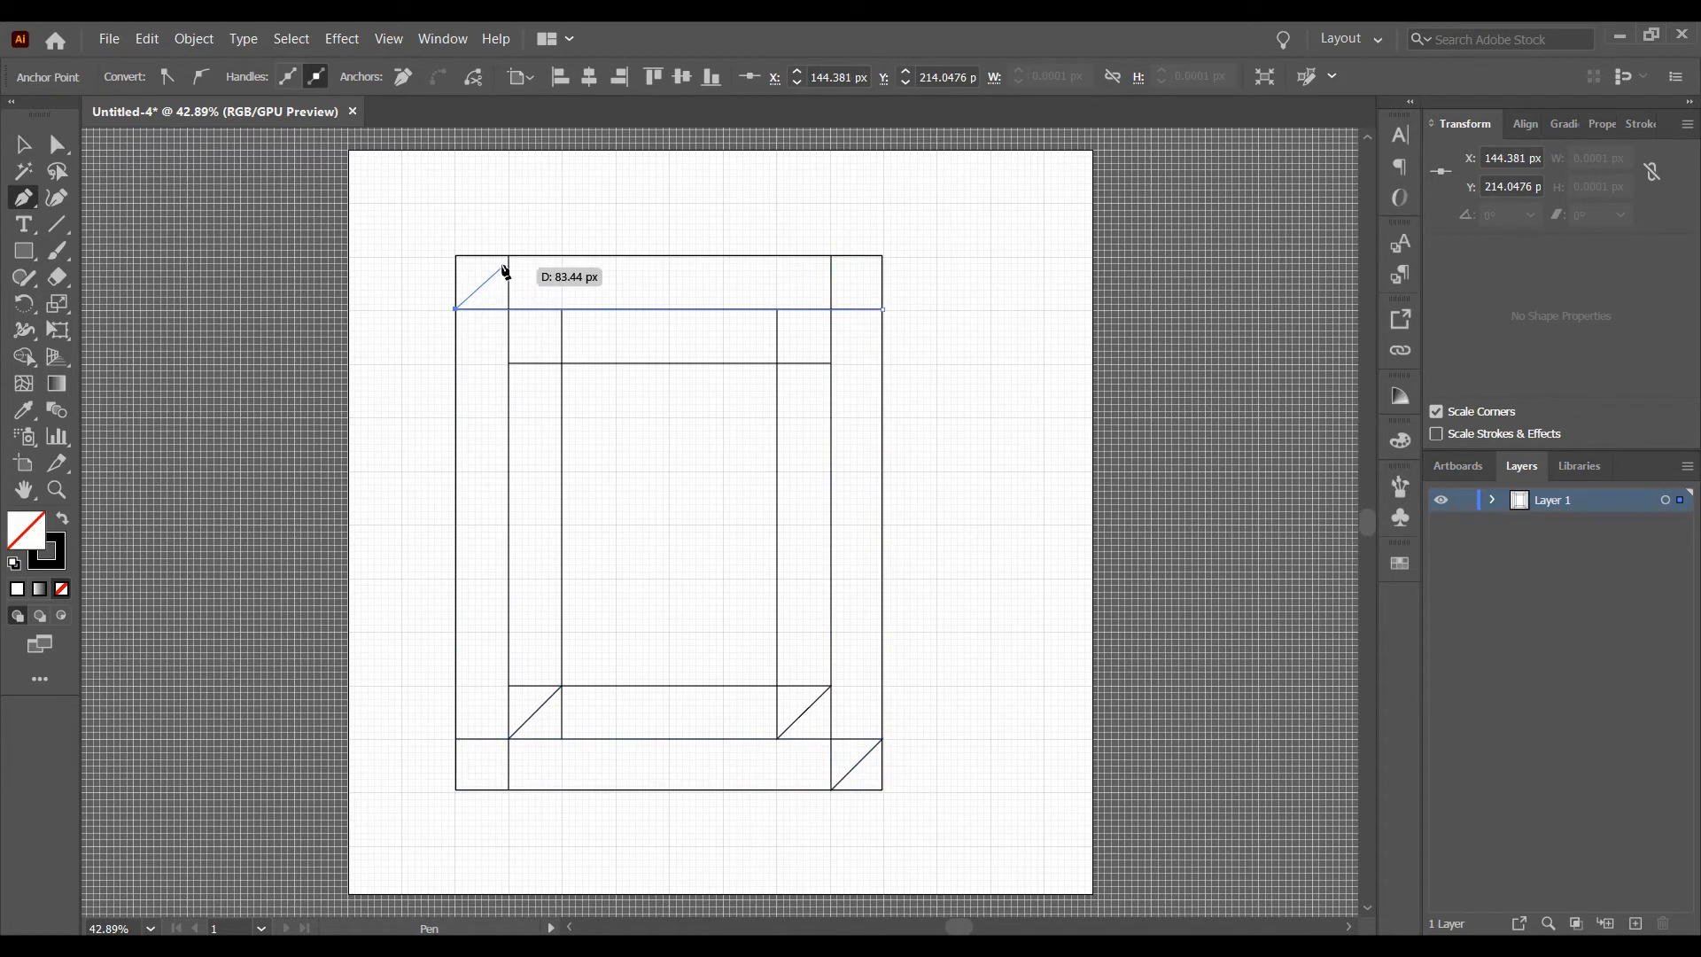
click(508, 256)
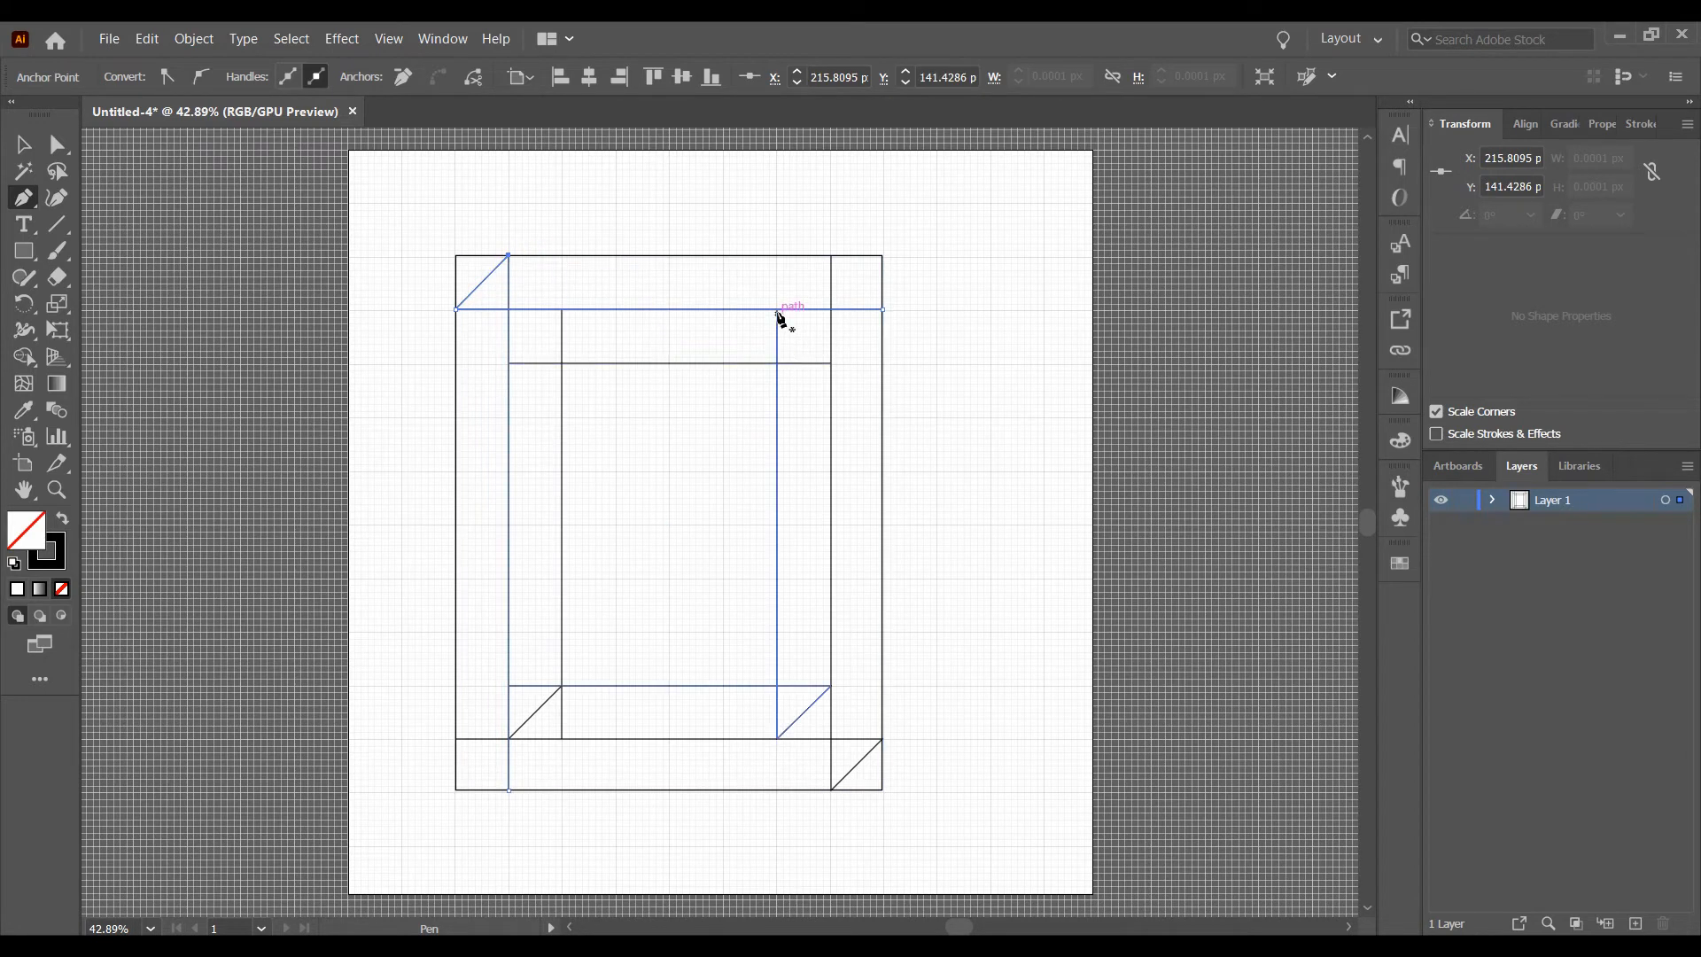
click(777, 363)
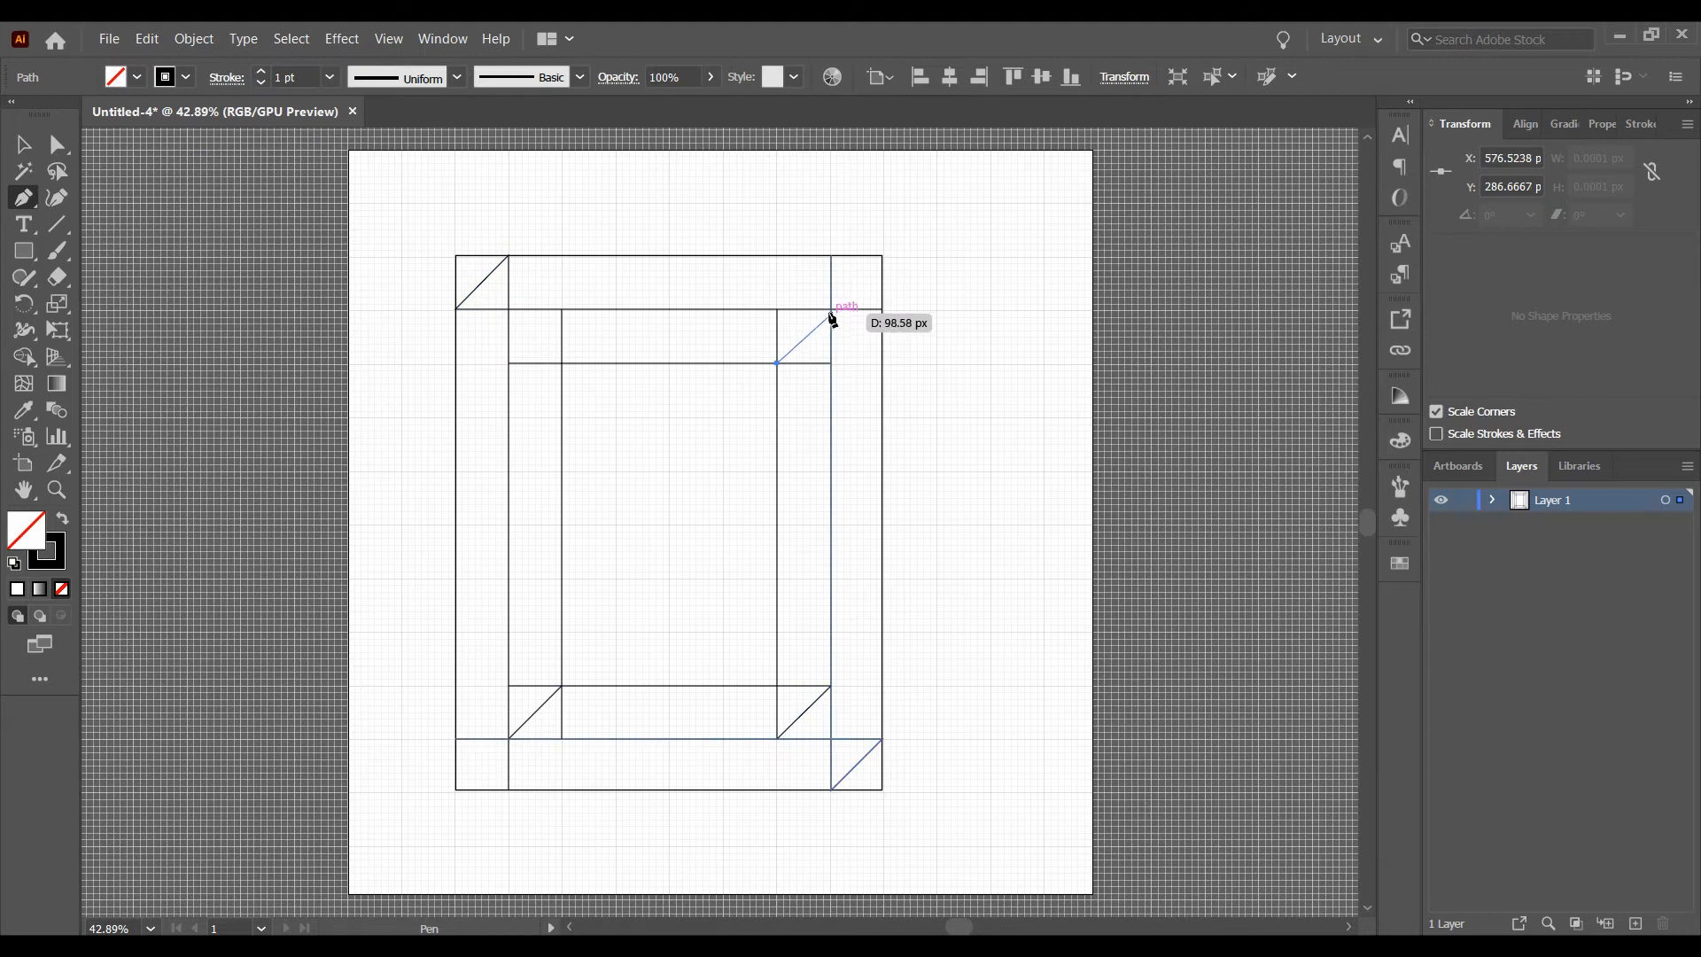
click(832, 309)
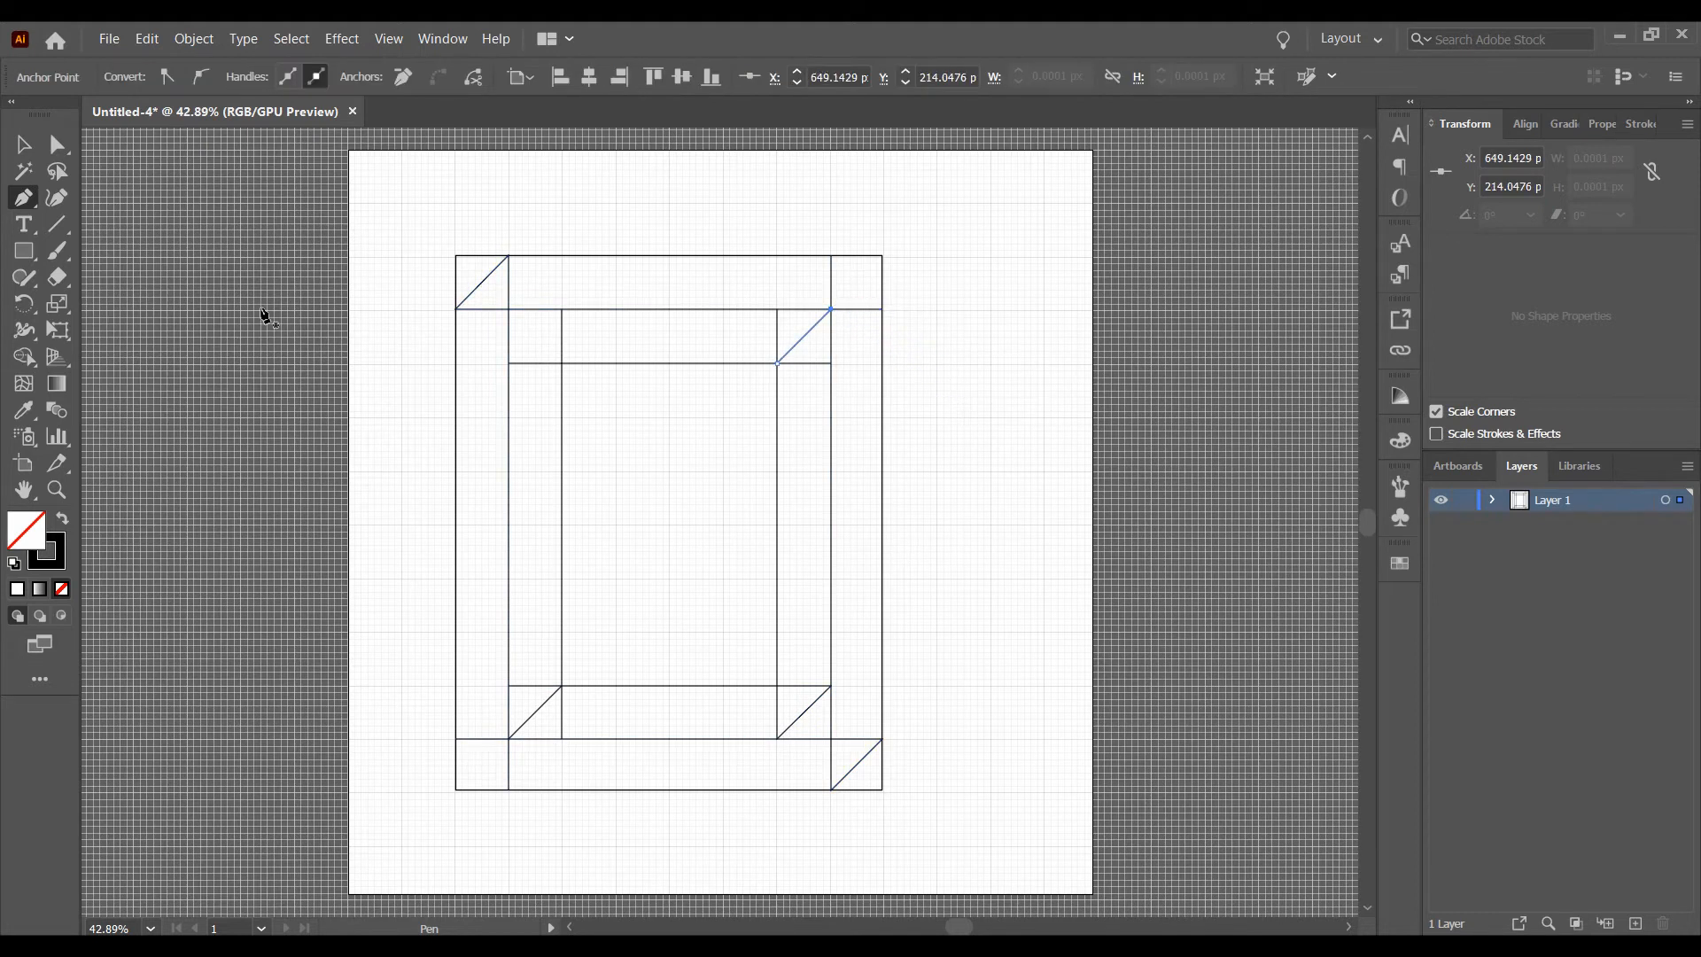
Select all the frame artwork and hide the grid.
click(33, 151)
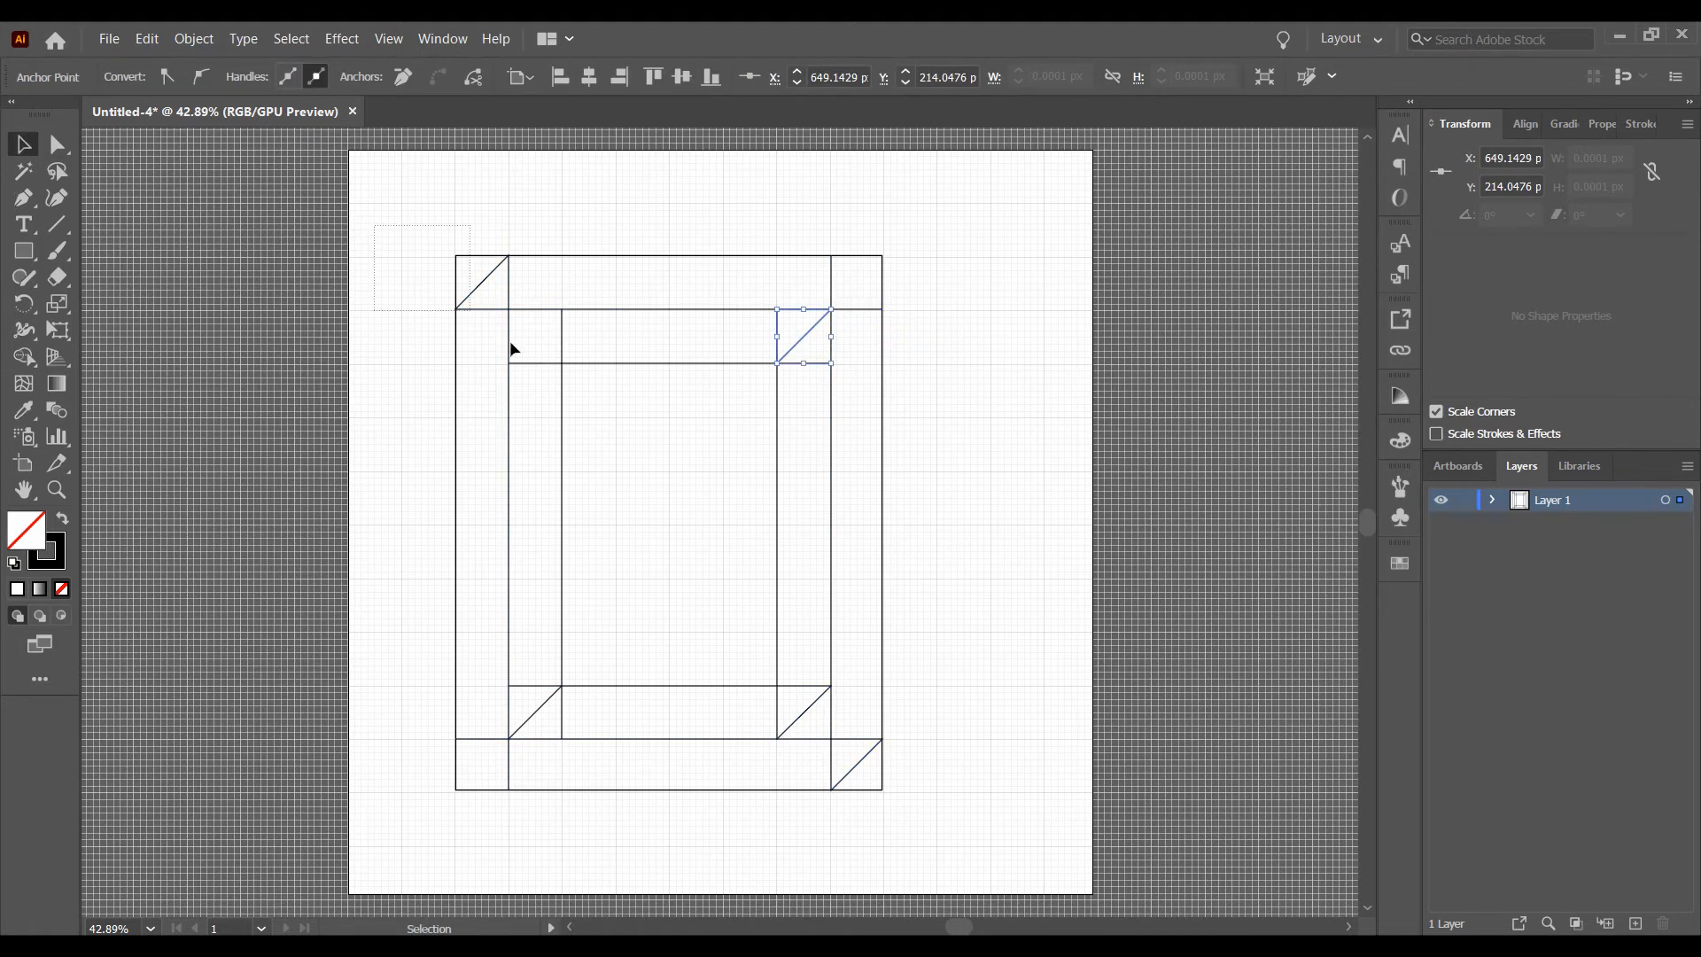
drag(511, 349, 953, 808)
click(442, 39)
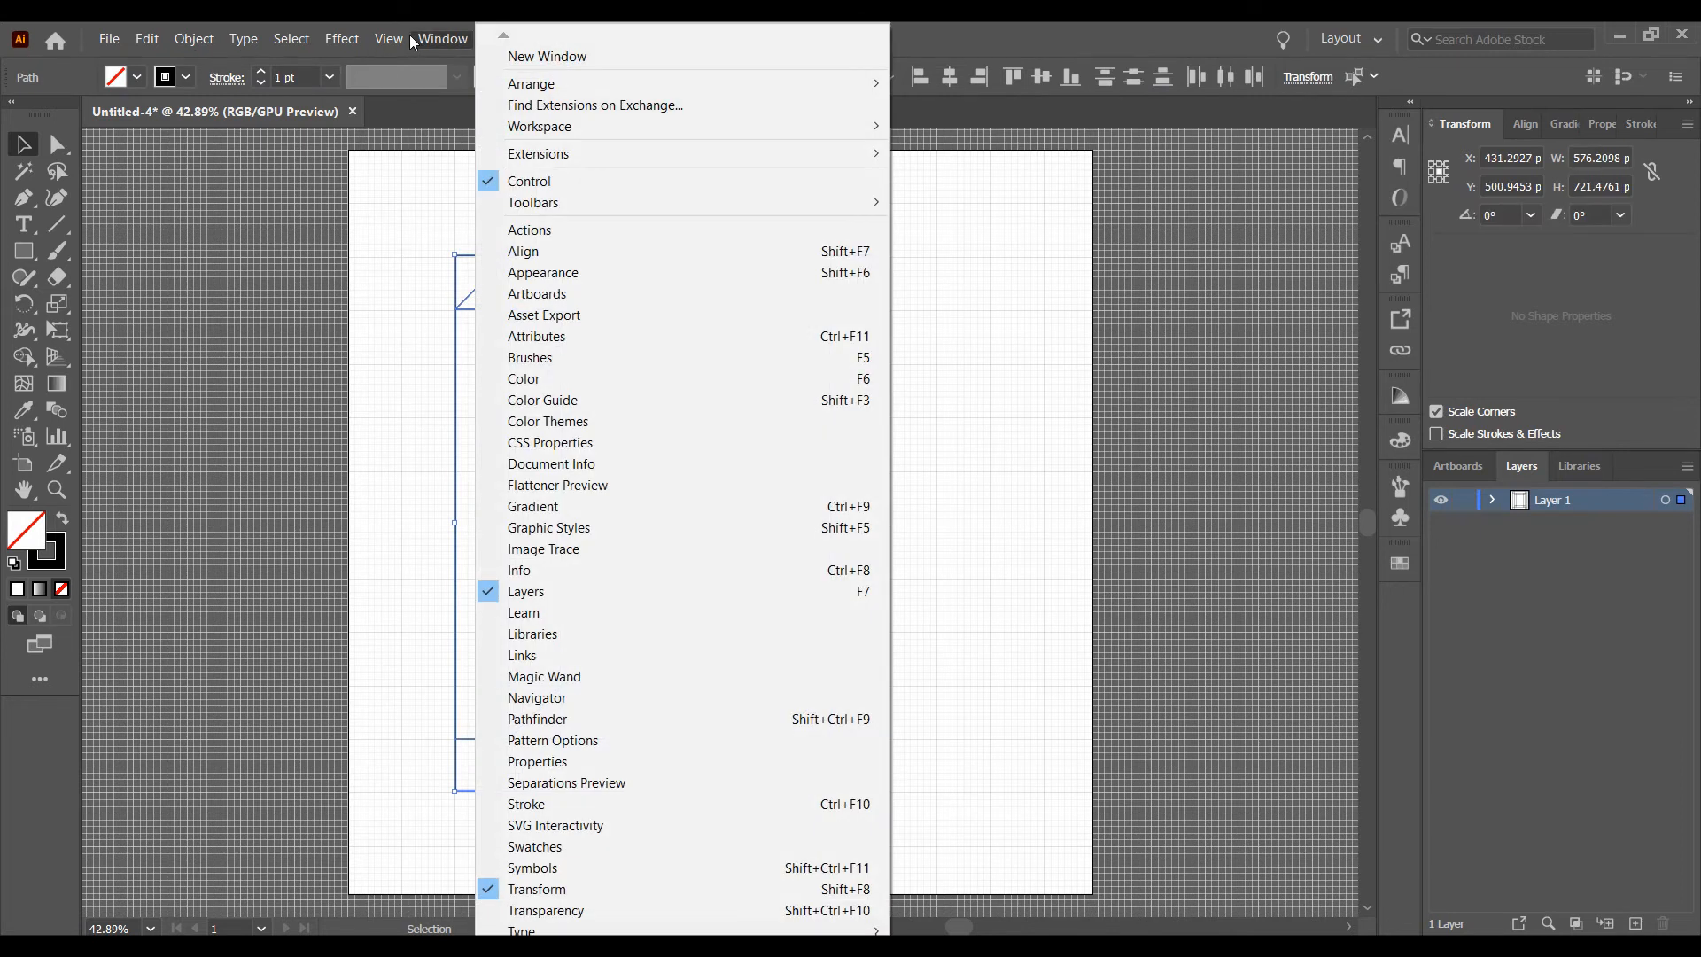
mouse_move(390, 39)
click(435, 772)
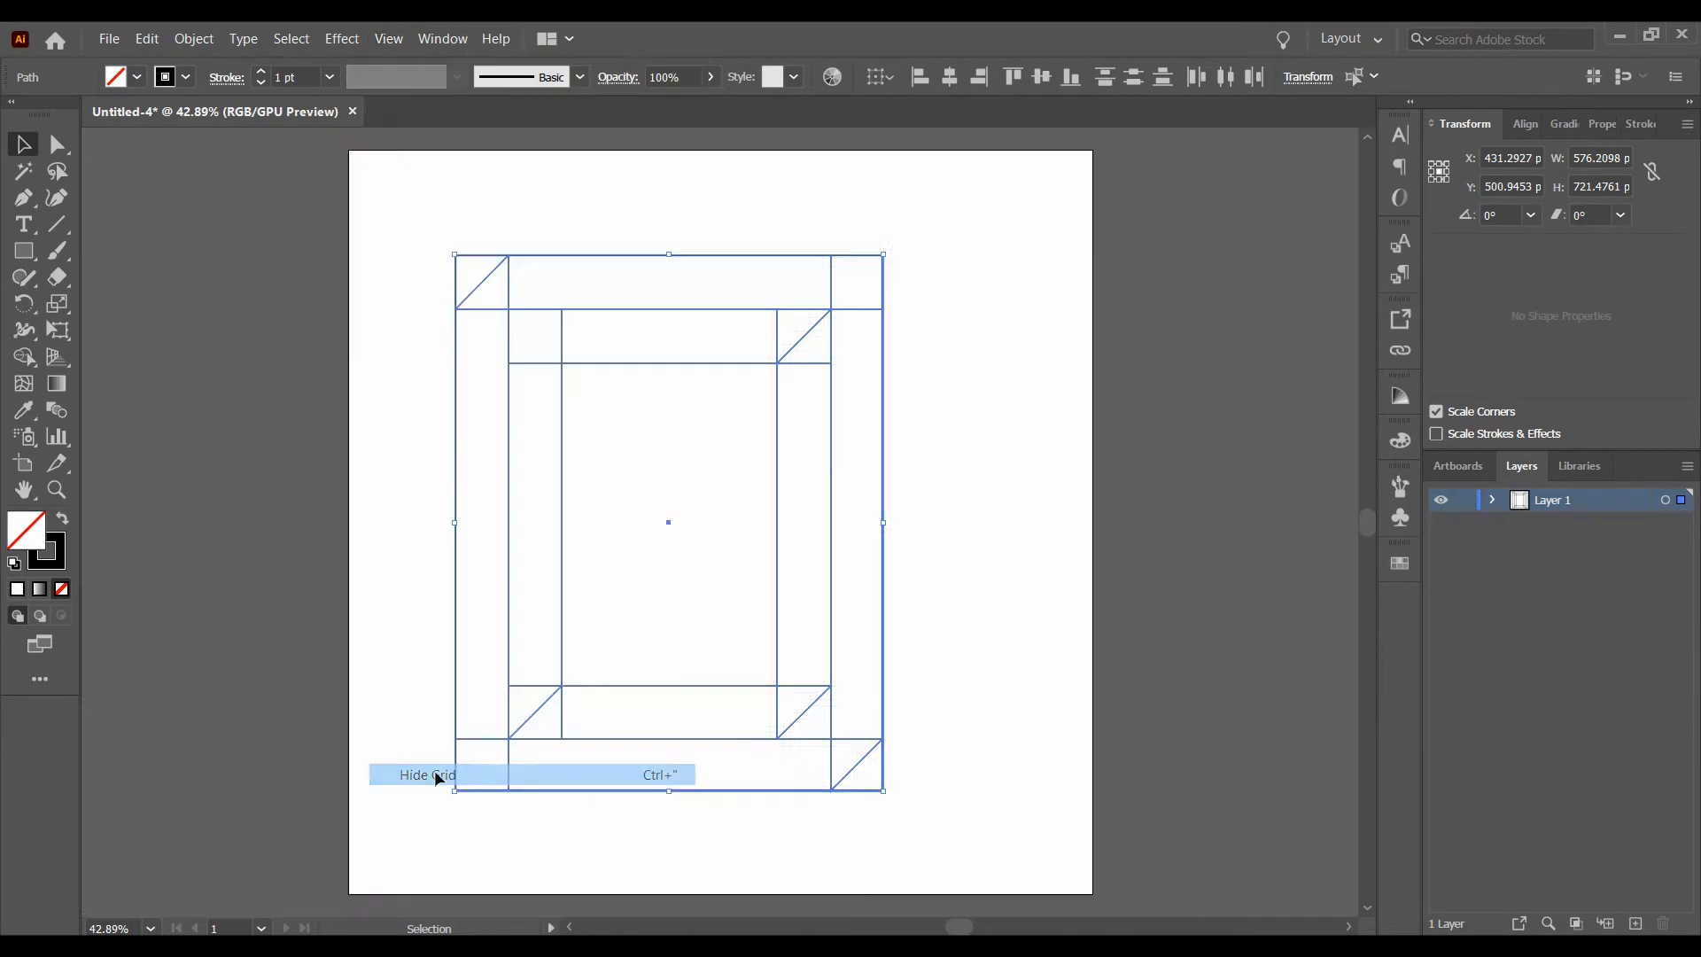
Delete the outermost triangles at the frame's upper-left and lower-right corners with the Shape Builder tool.
click(24, 356)
alt+drag(468, 265, 414, 203)
alt+click(870, 780)
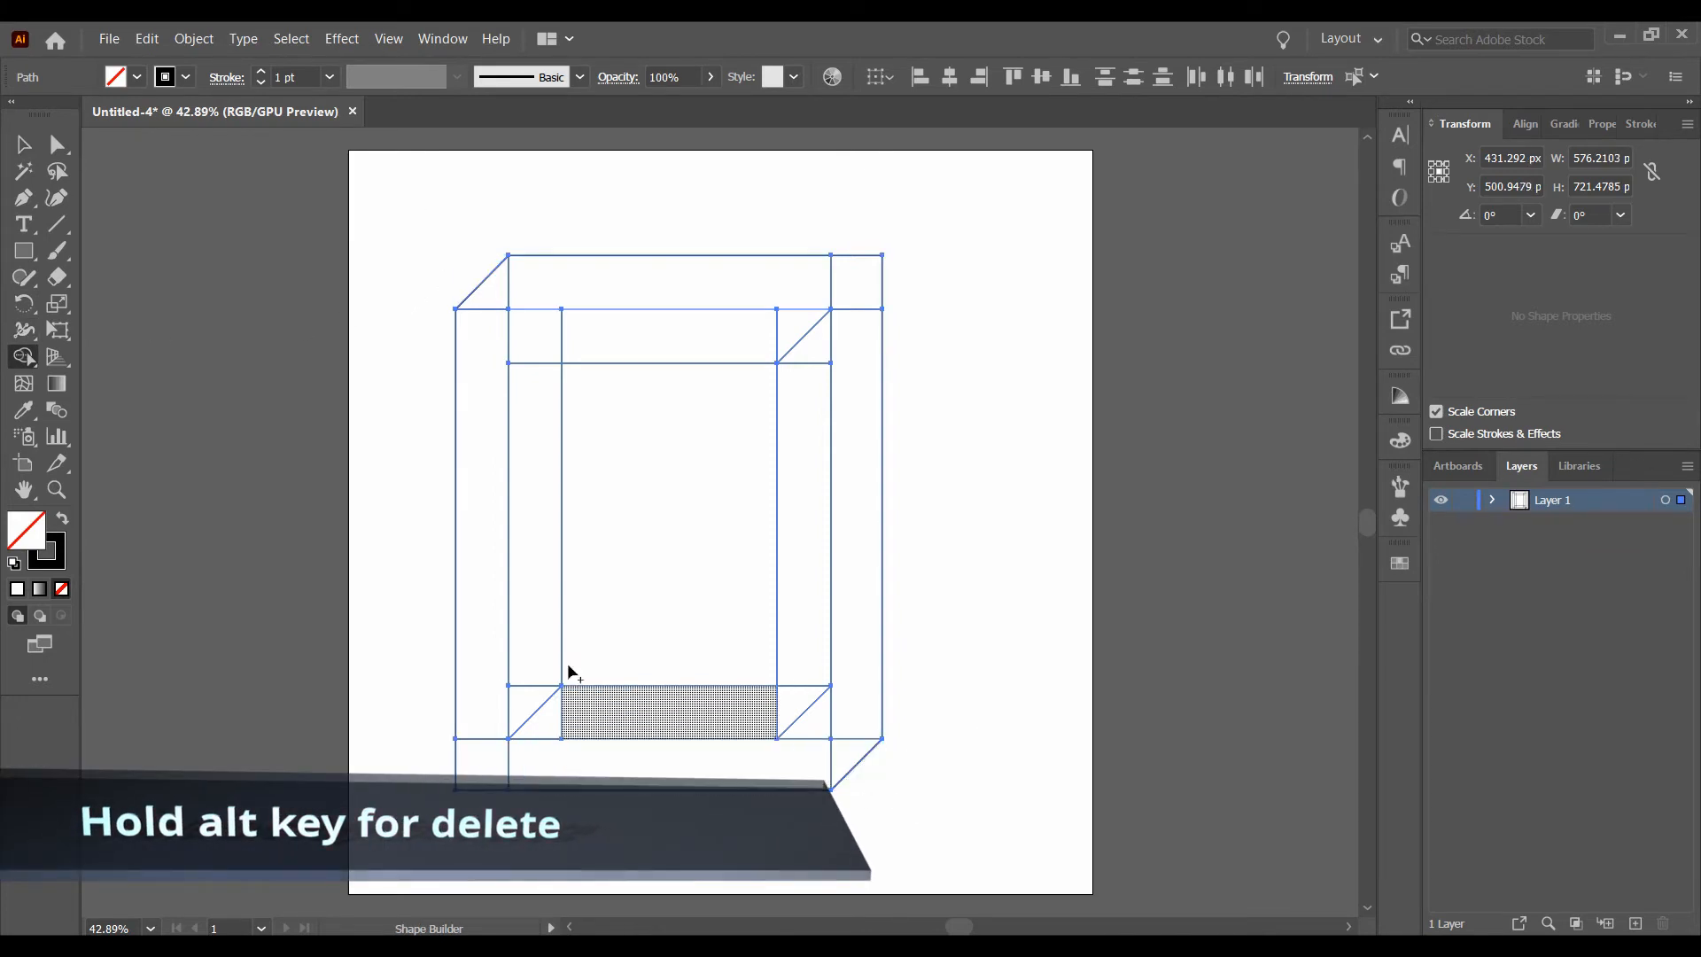
Merge the frame's regions into two interlocking U-shaped bands, leaving separate strips along the inner top and bottom, with the Shape Builder tool.
mouse_move(501, 302)
mouse_down()
mouse_move(489, 757)
mouse_move(578, 766)
mouse_up()
mouse_move(806, 764)
mouse_down()
mouse_move(812, 358)
mouse_move(619, 340)
mouse_up()
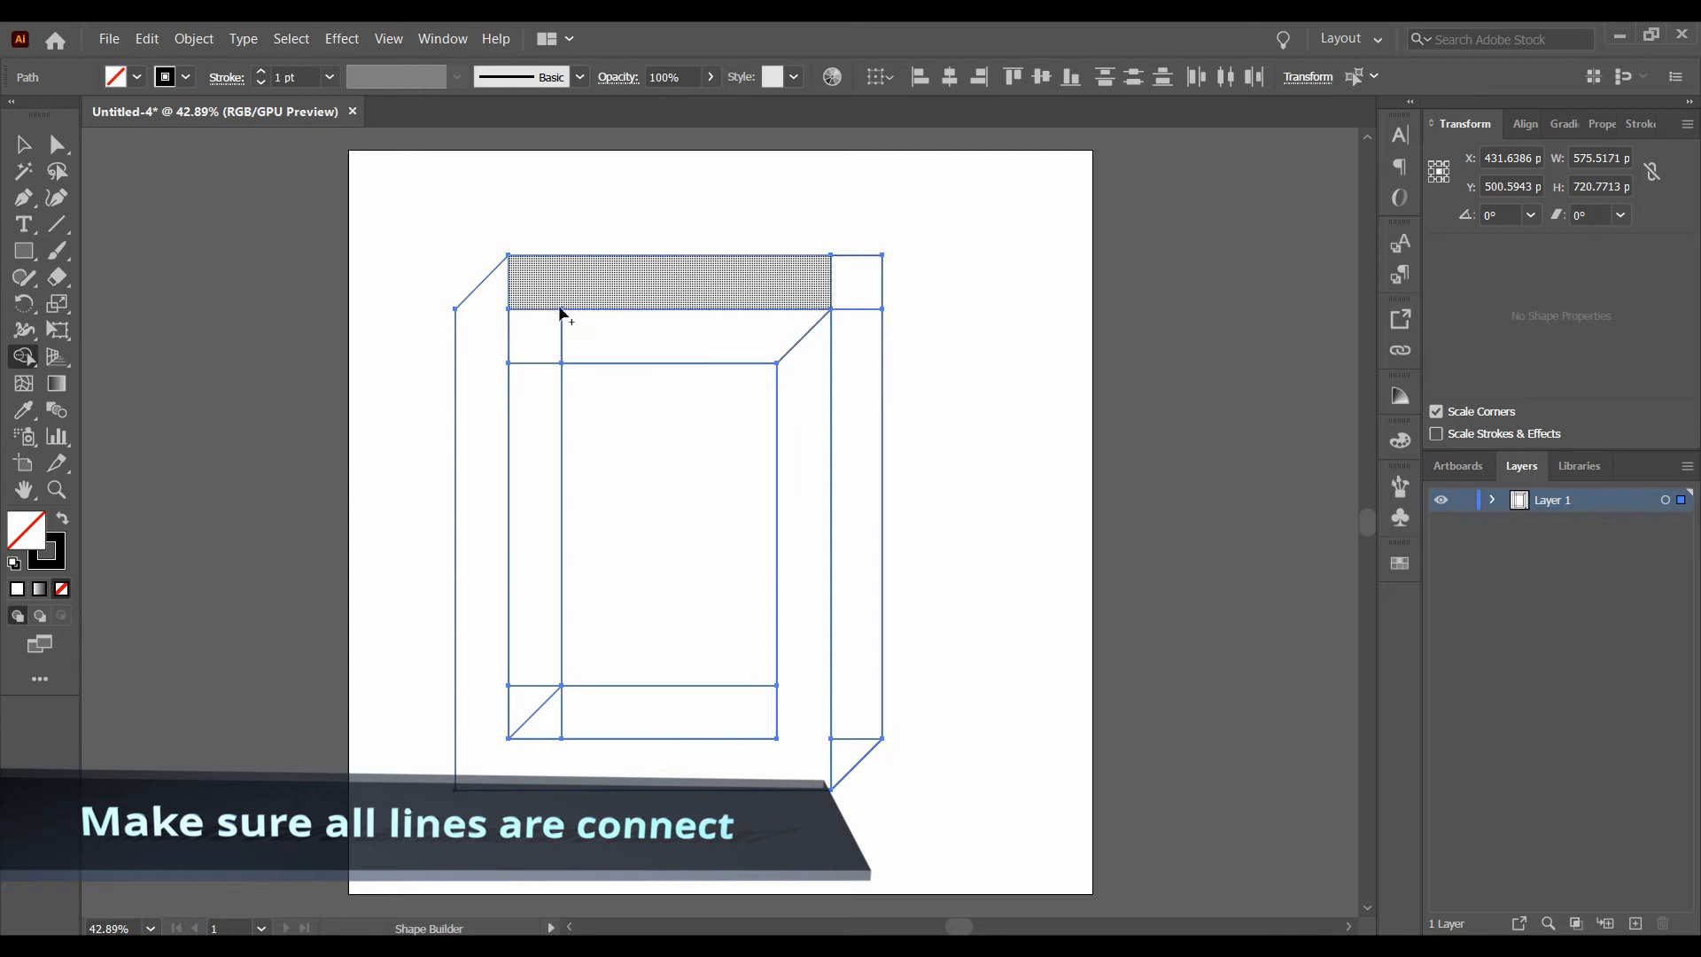
mouse_move(843, 762)
mouse_down()
mouse_move(863, 582)
mouse_move(861, 336)
mouse_move(806, 291)
mouse_up()
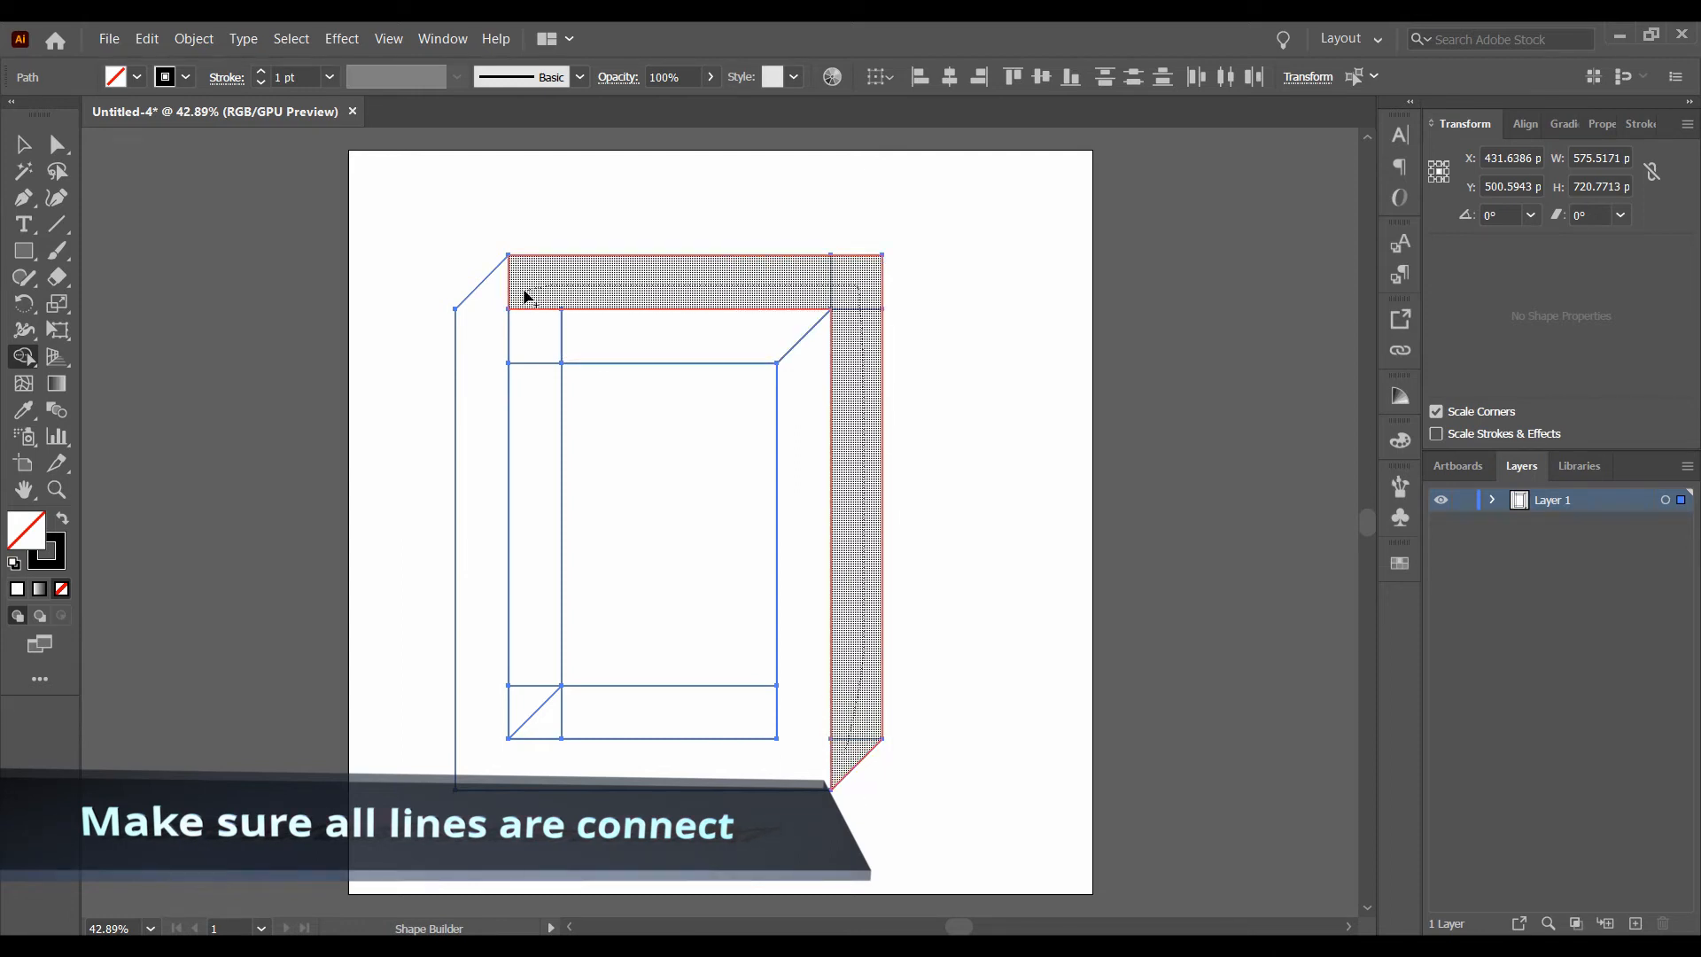
drag(527, 296, 540, 451)
drag(531, 691, 550, 710)
drag(749, 714, 751, 714)
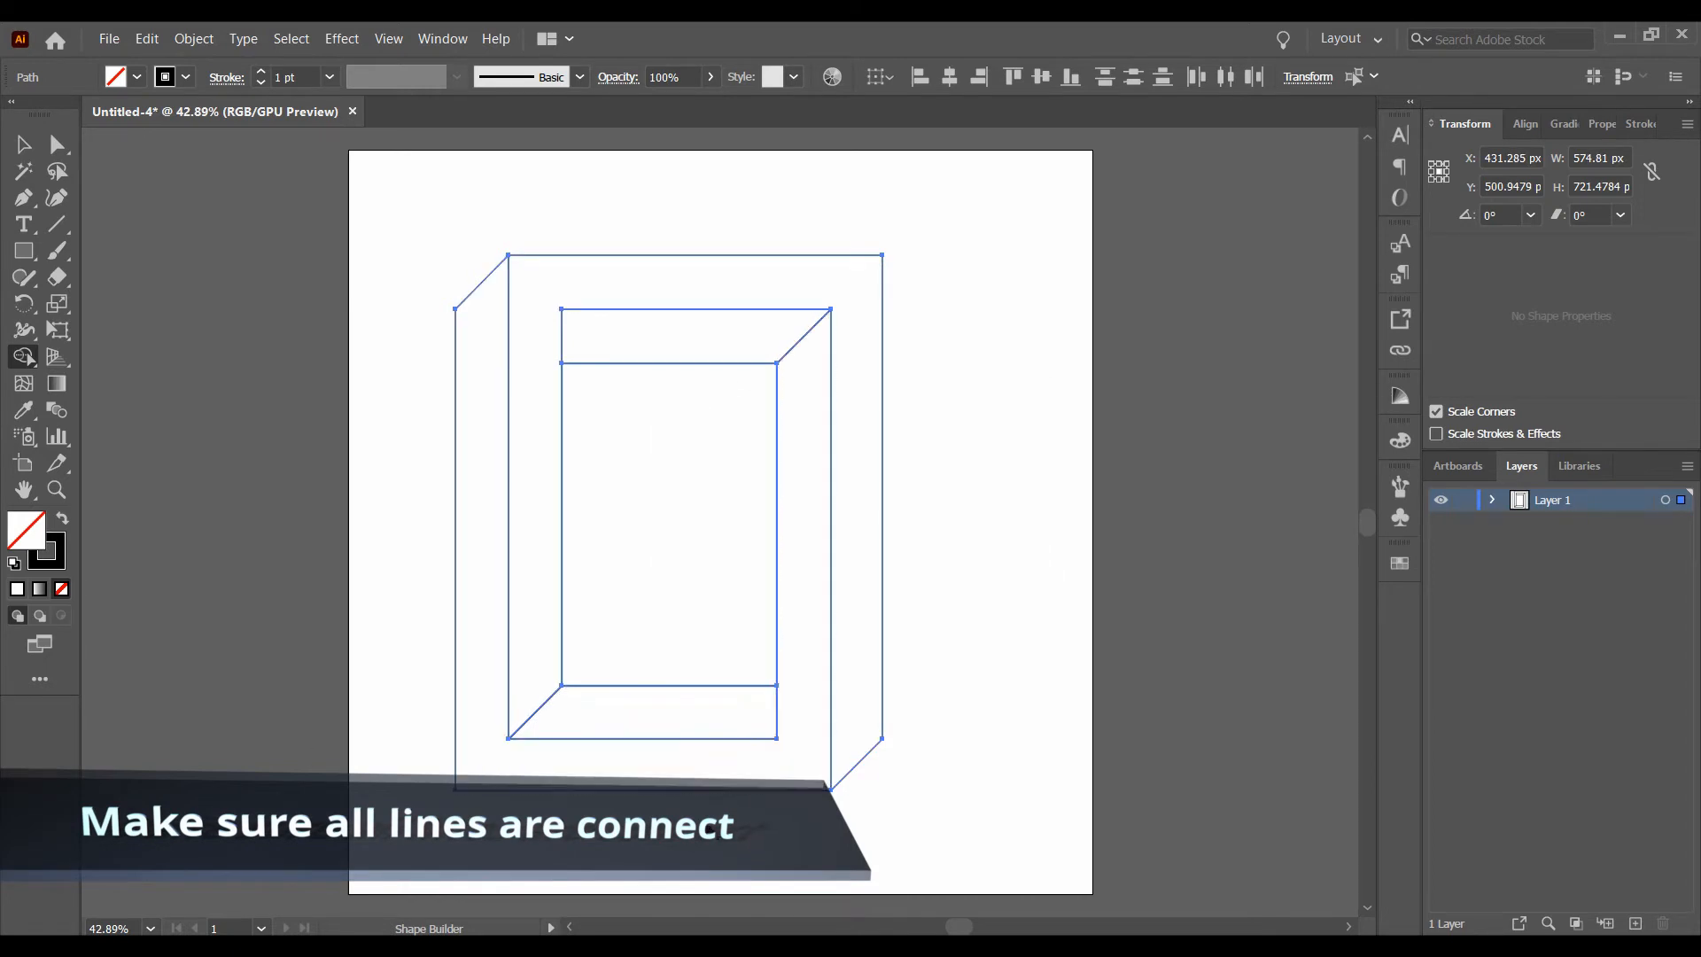
click(25, 146)
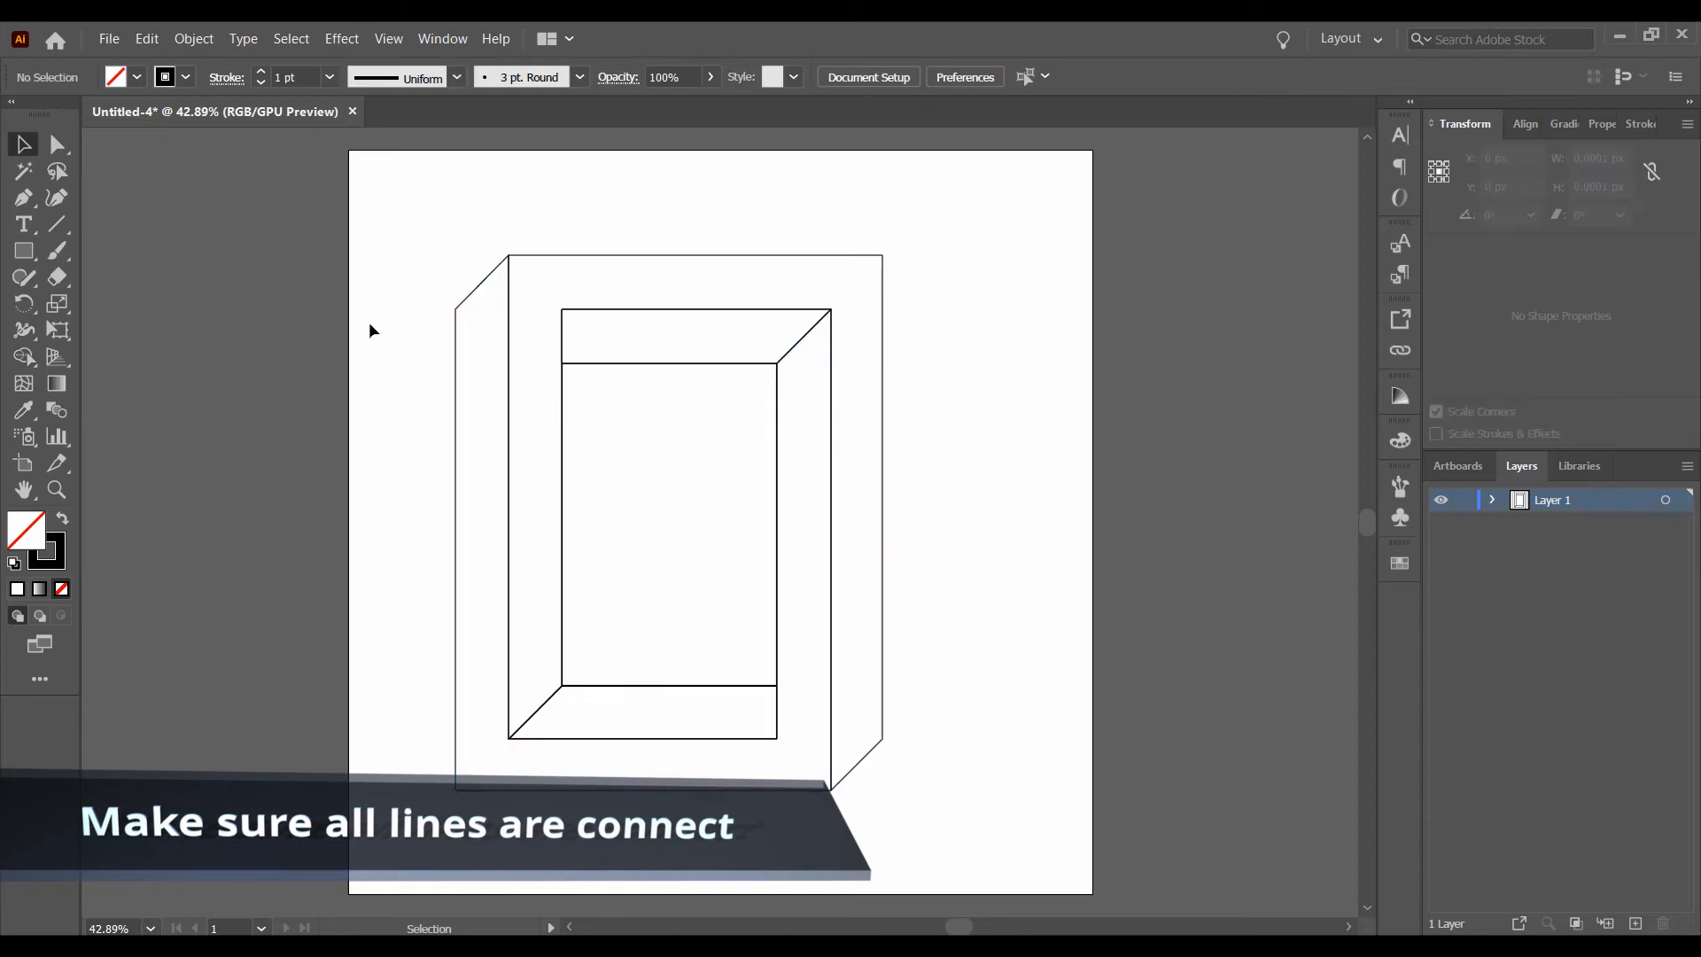
Fill the band covering the outer left, bottom and inner right sides with medium blue.
click(433, 302)
click(474, 292)
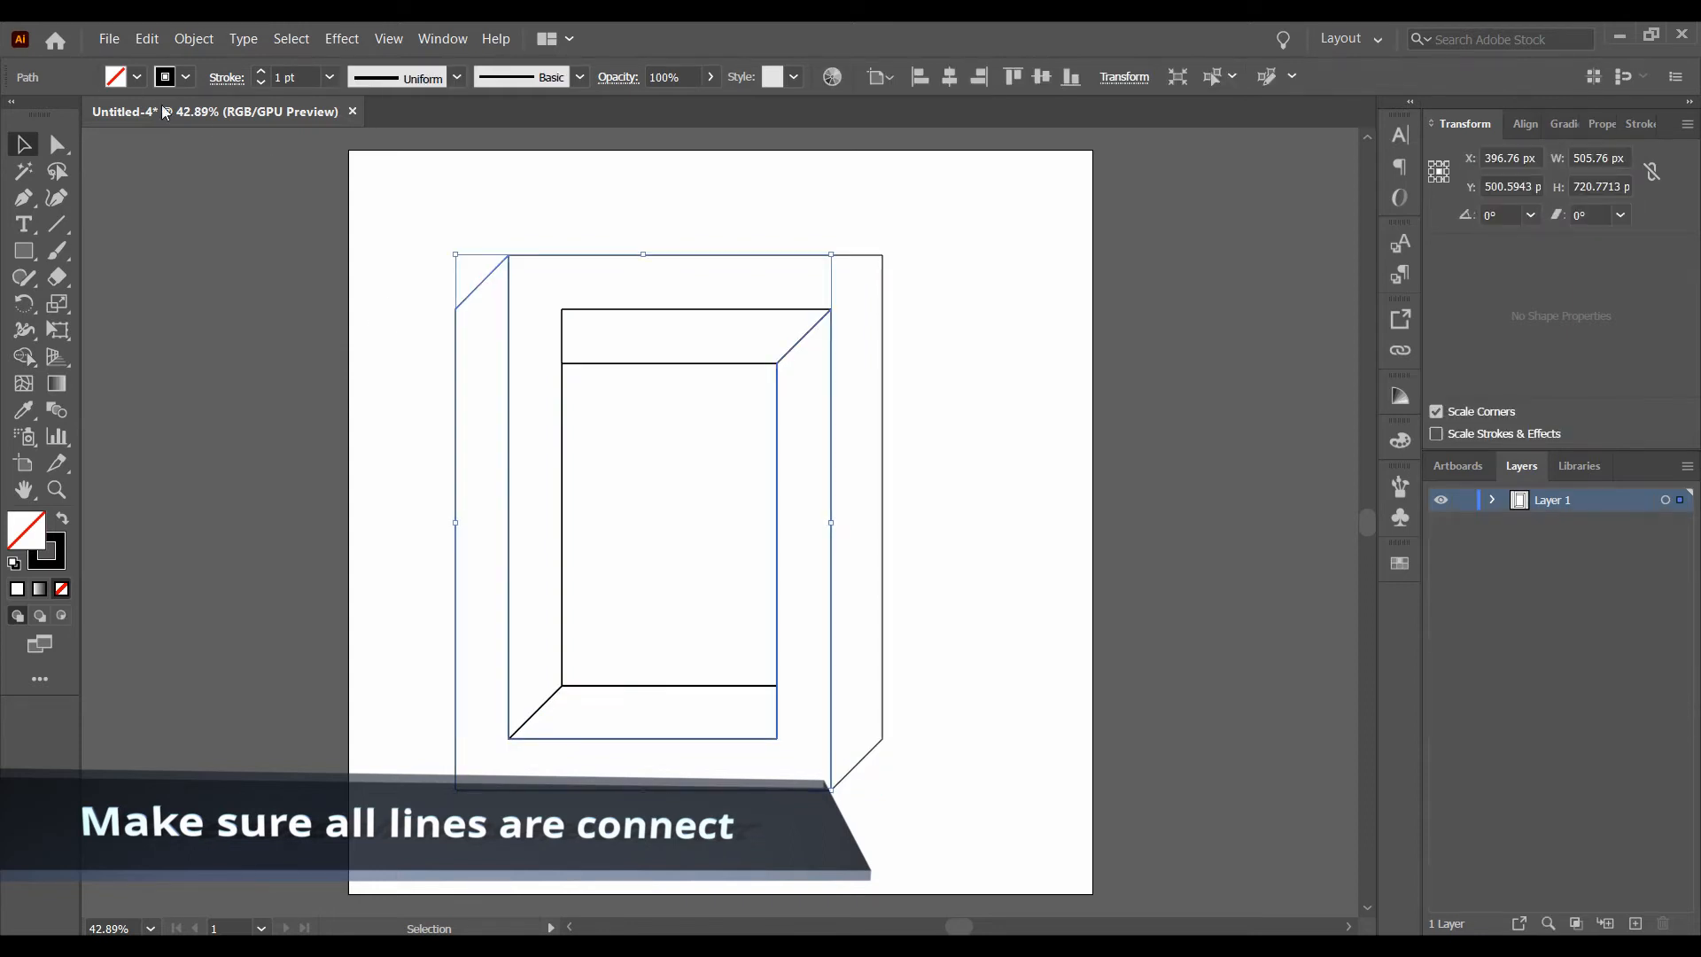
click(137, 78)
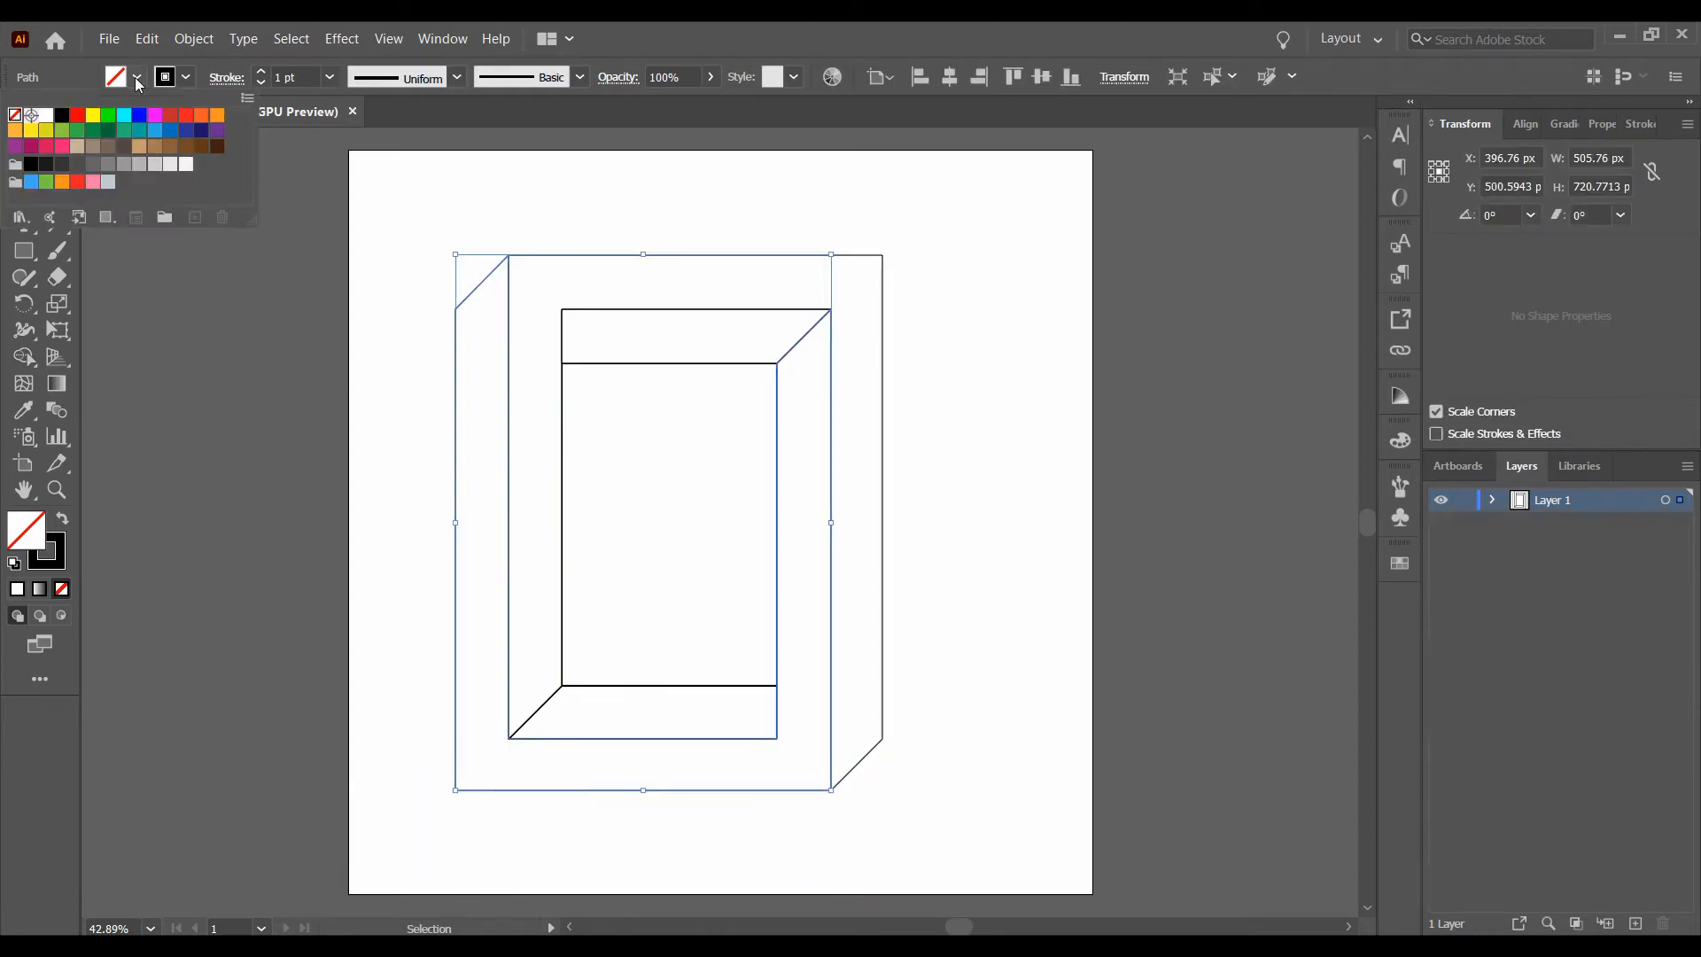
click(166, 131)
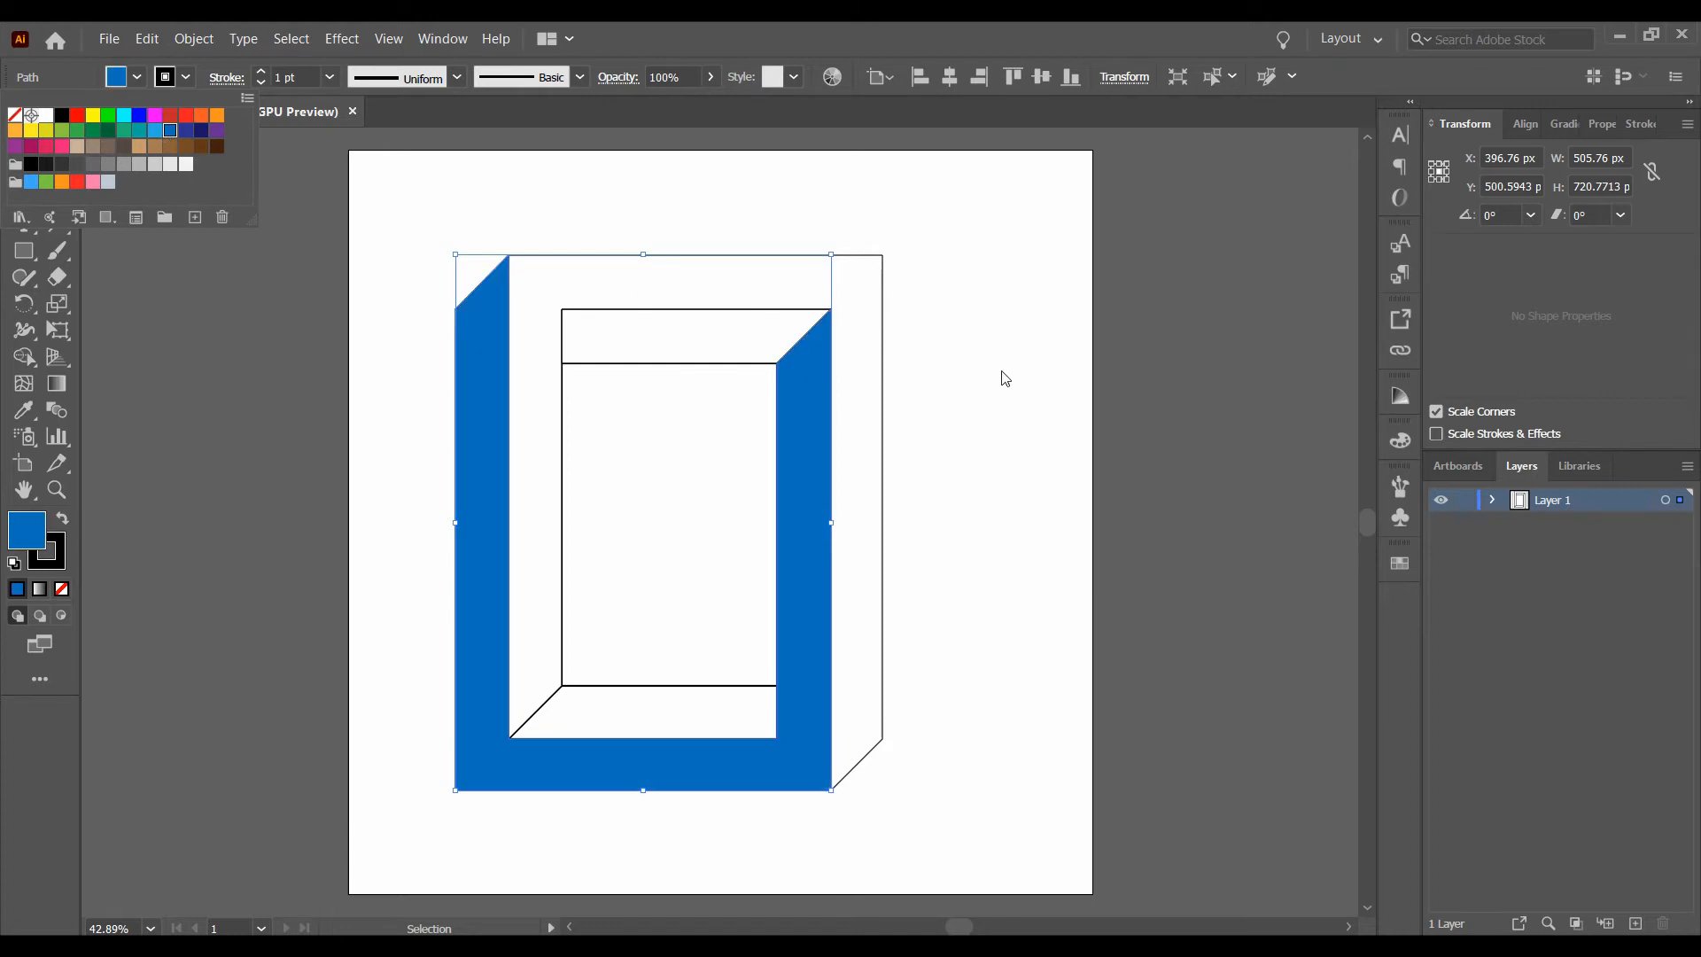
click(1064, 381)
click(889, 300)
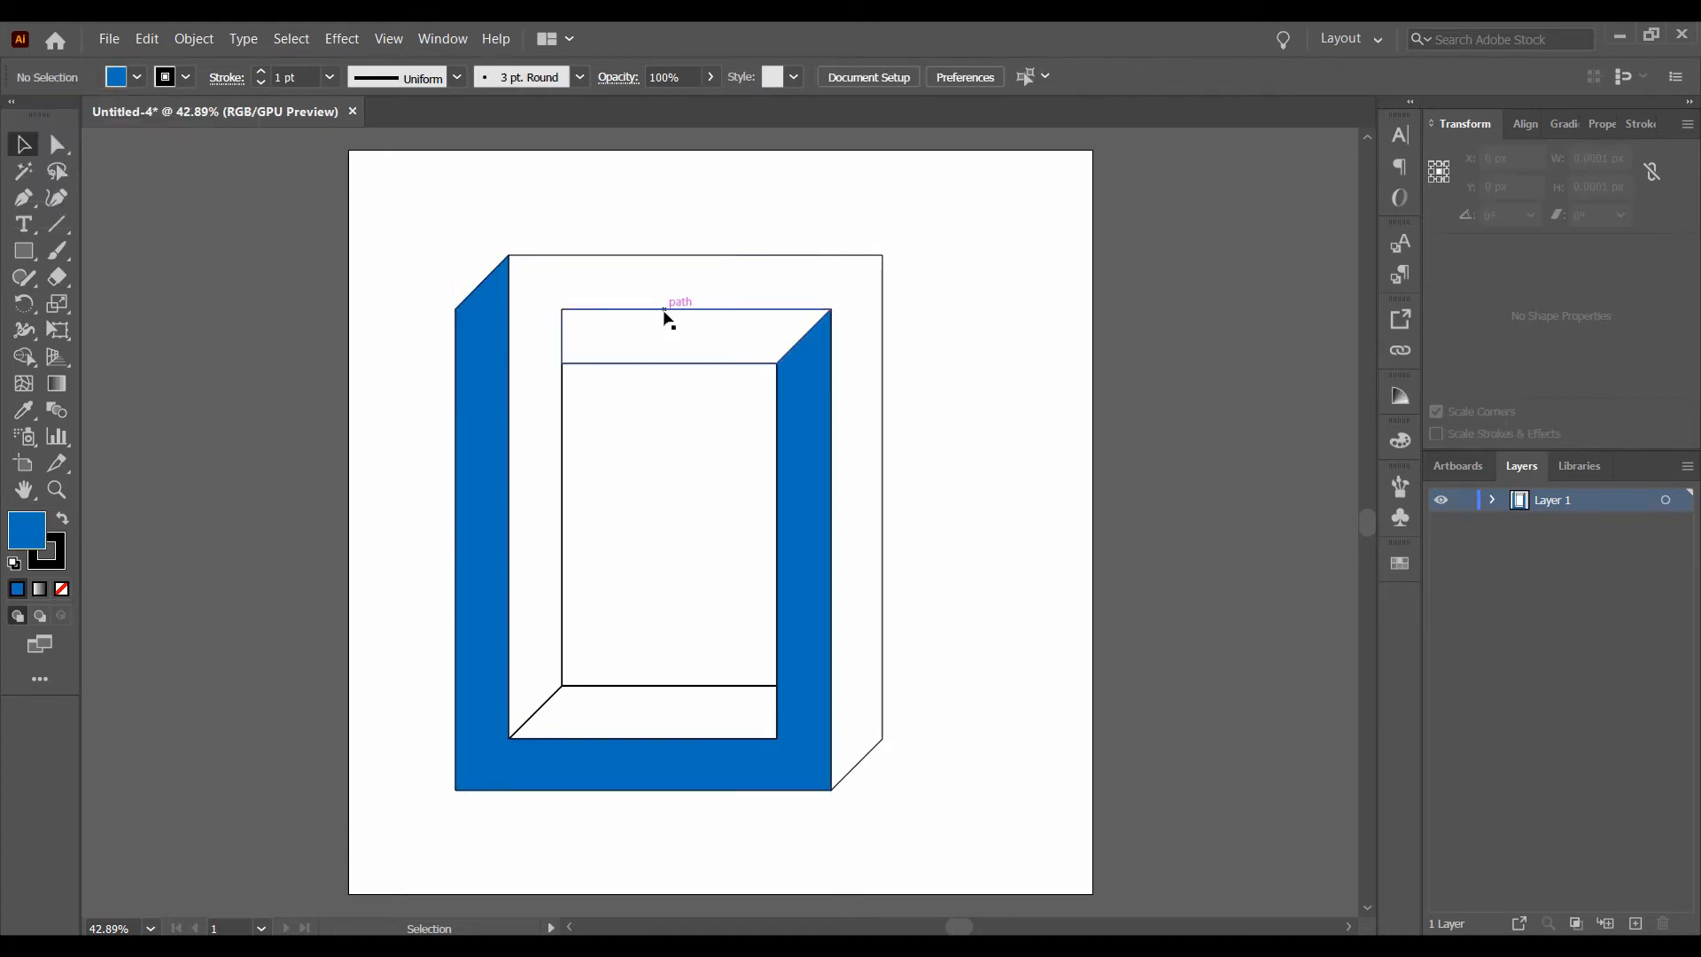
Fill the band covering the outer left, bottom and inner right sides with dark navy blue.
click(467, 292)
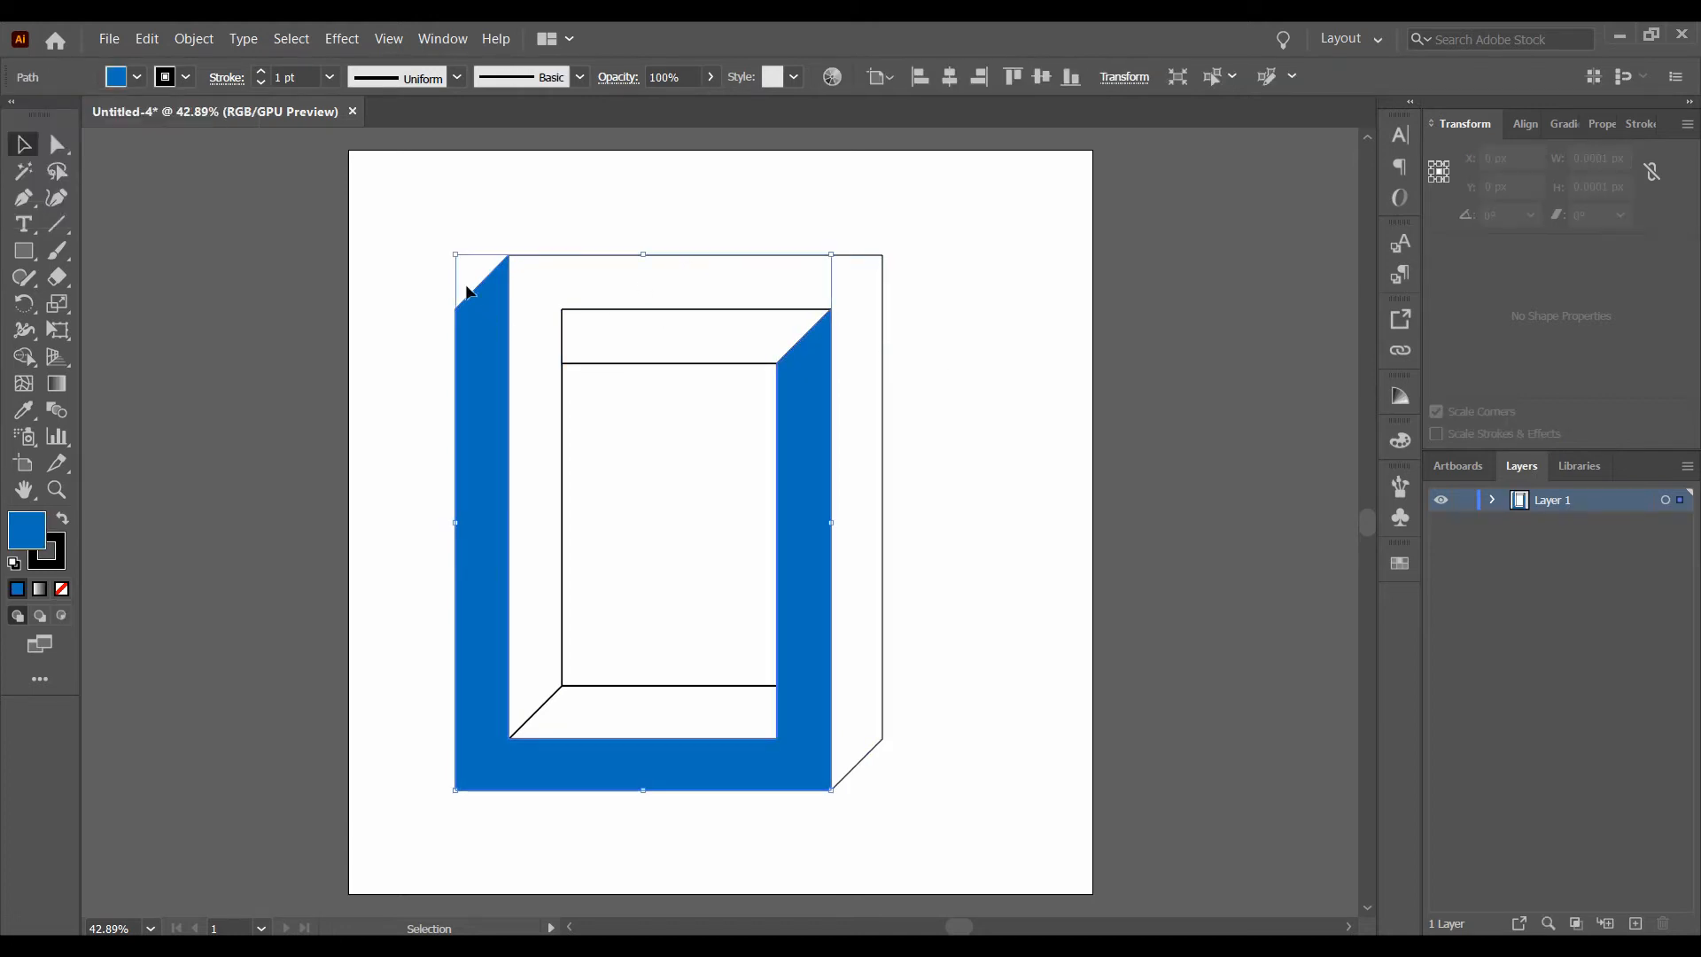
click(137, 78)
click(200, 130)
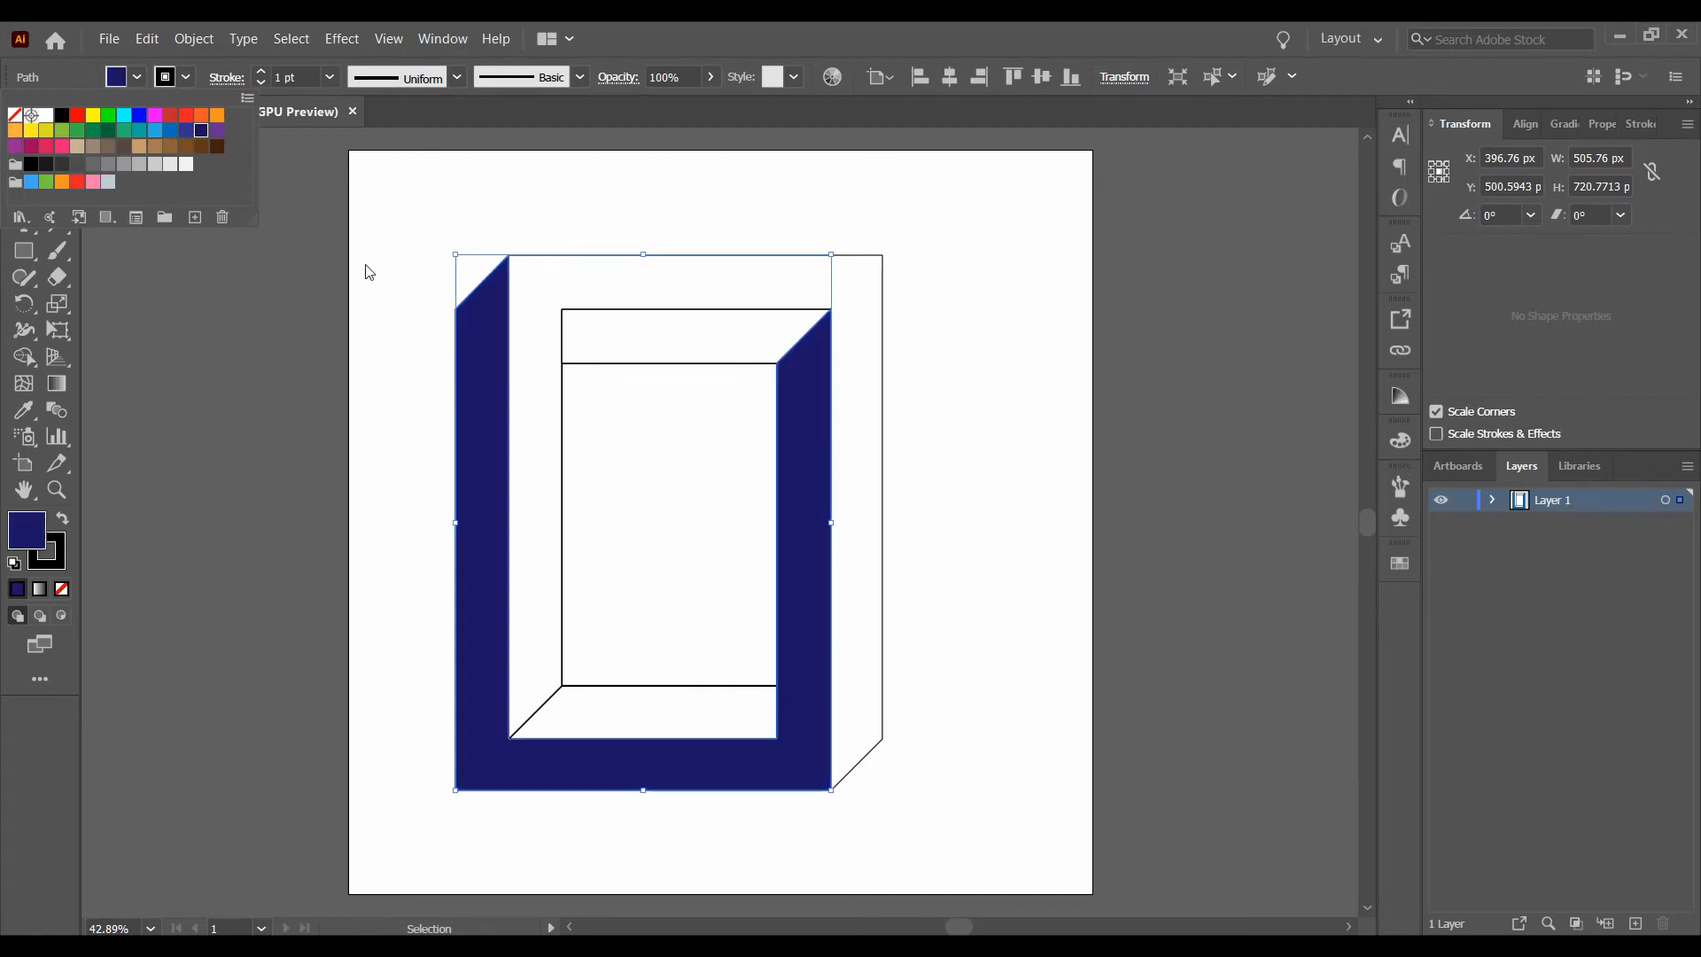
click(384, 266)
click(384, 259)
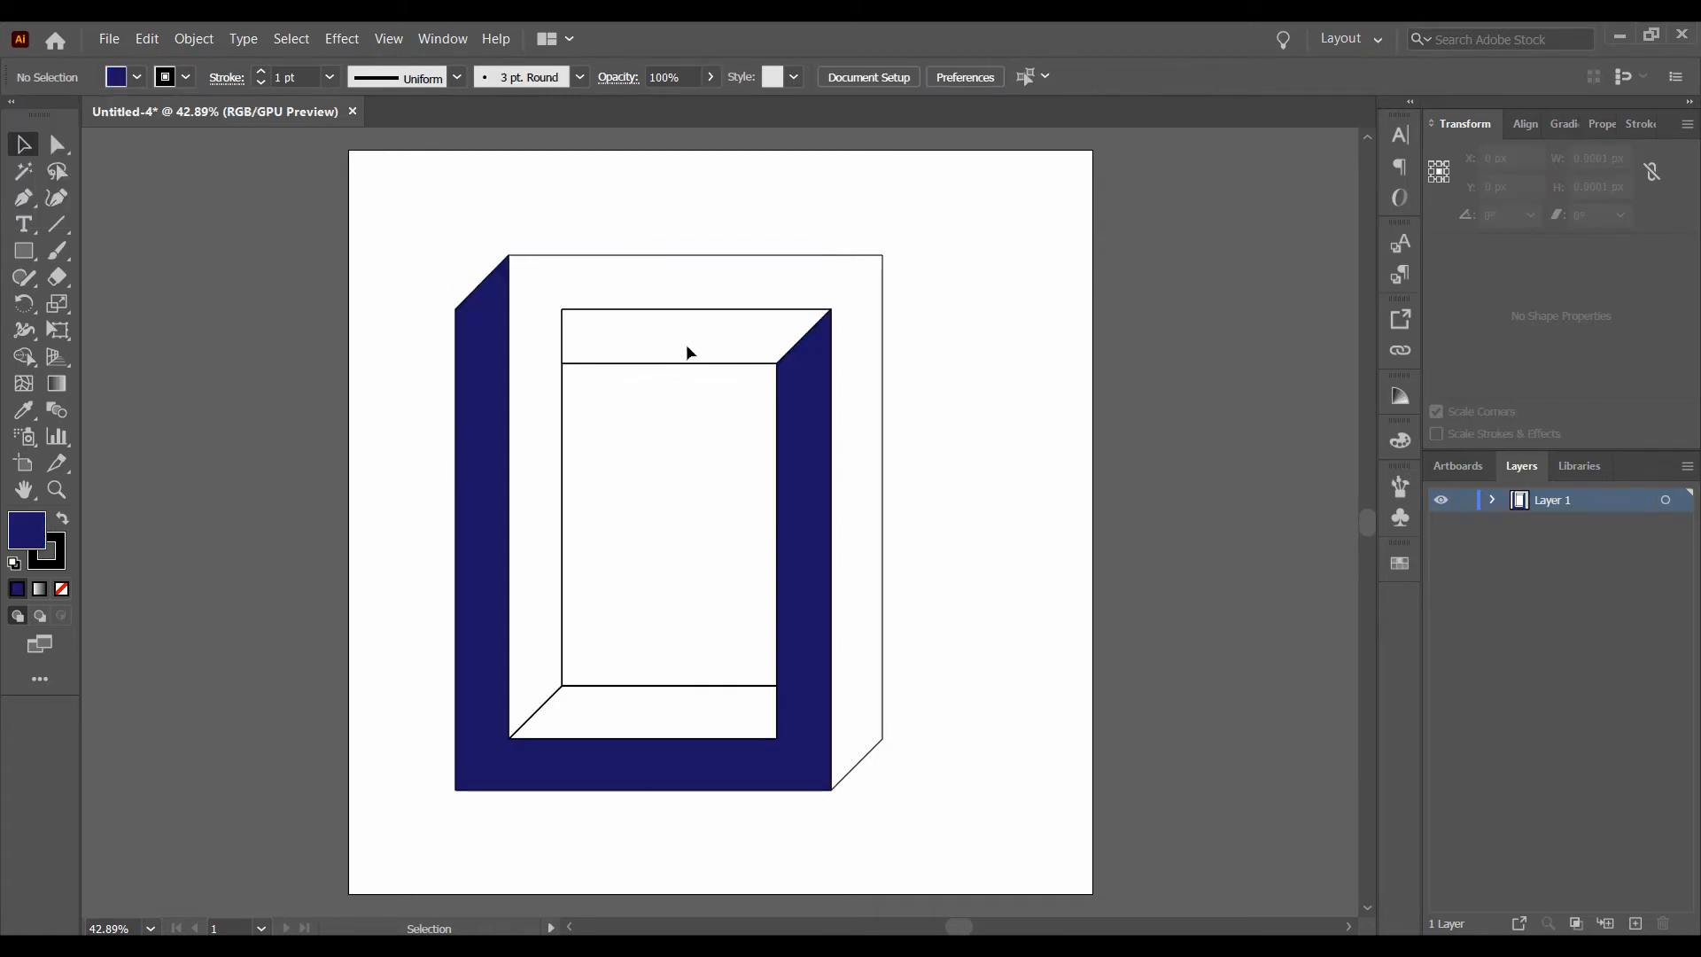
Fill the inner top strip with the darker navy colour 0D0C3A.
click(693, 371)
click(137, 78)
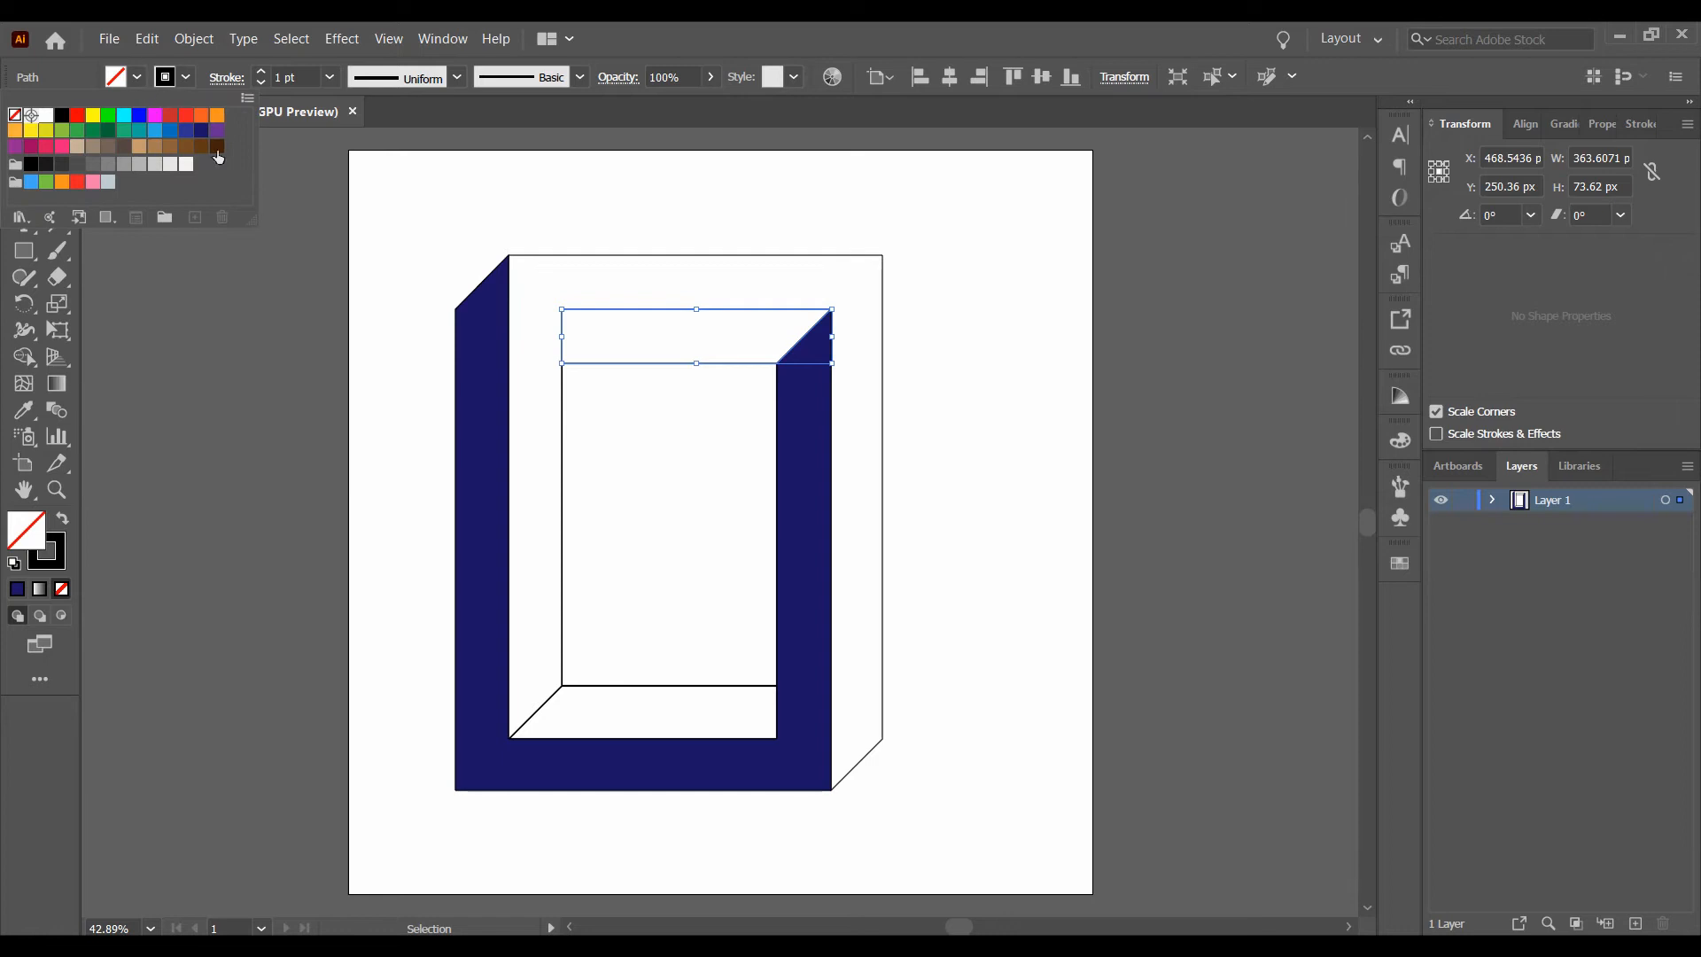
click(201, 130)
double_click(27, 533)
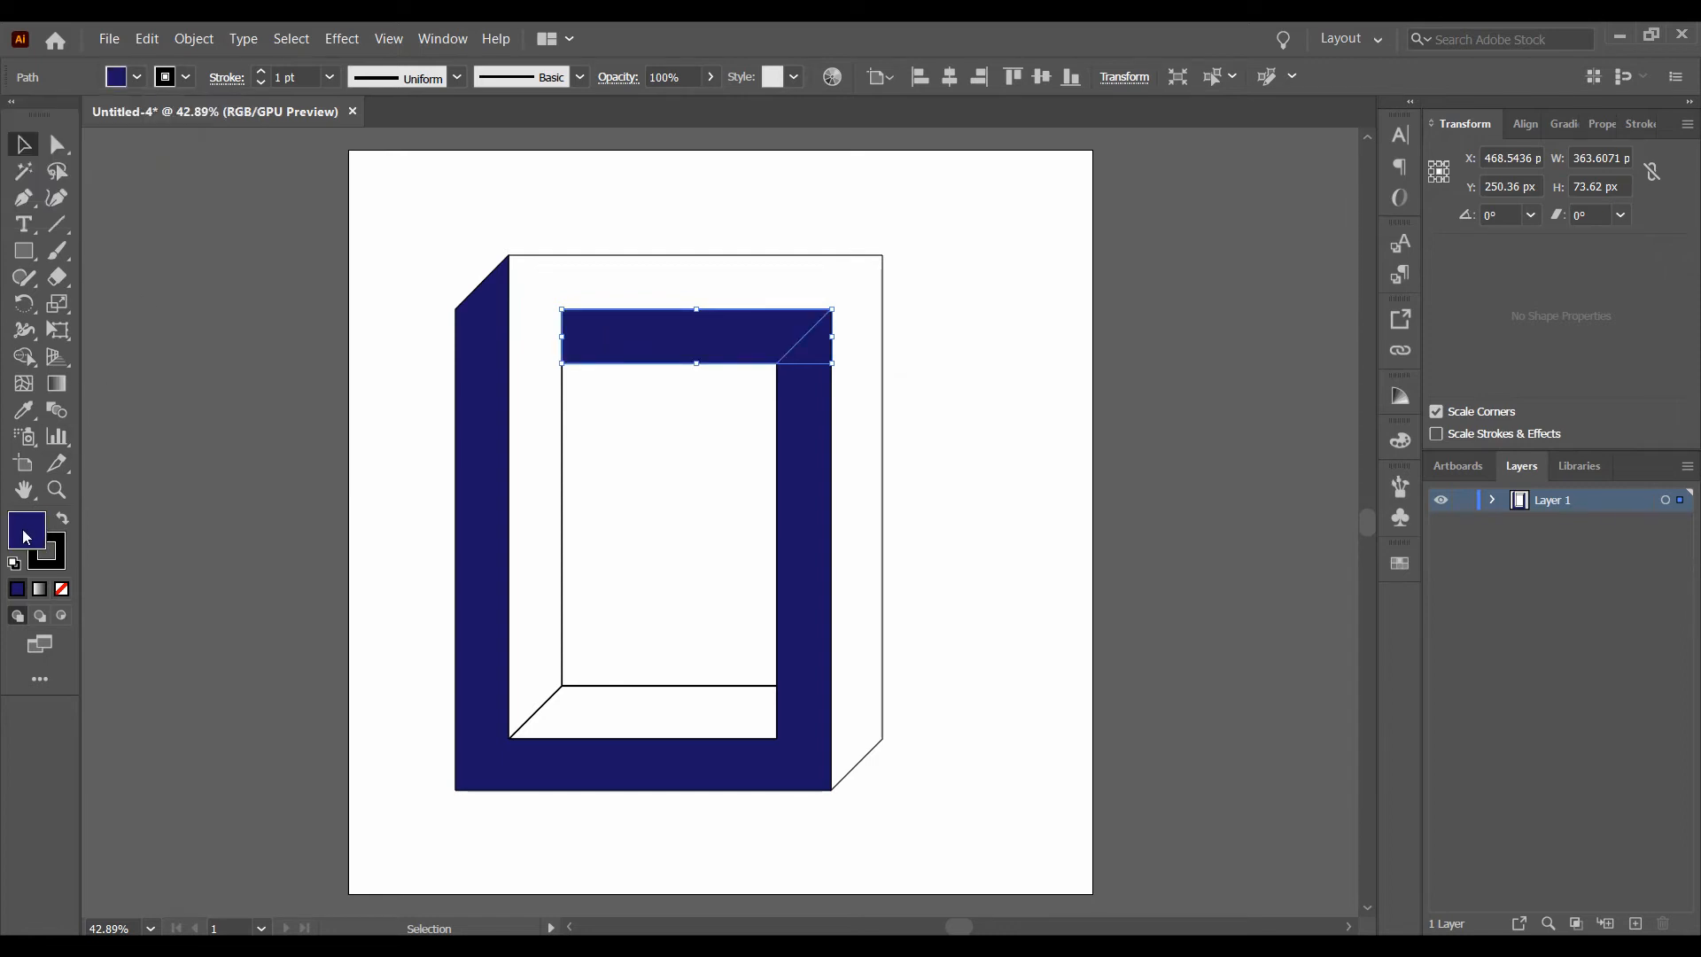
click(1070, 665)
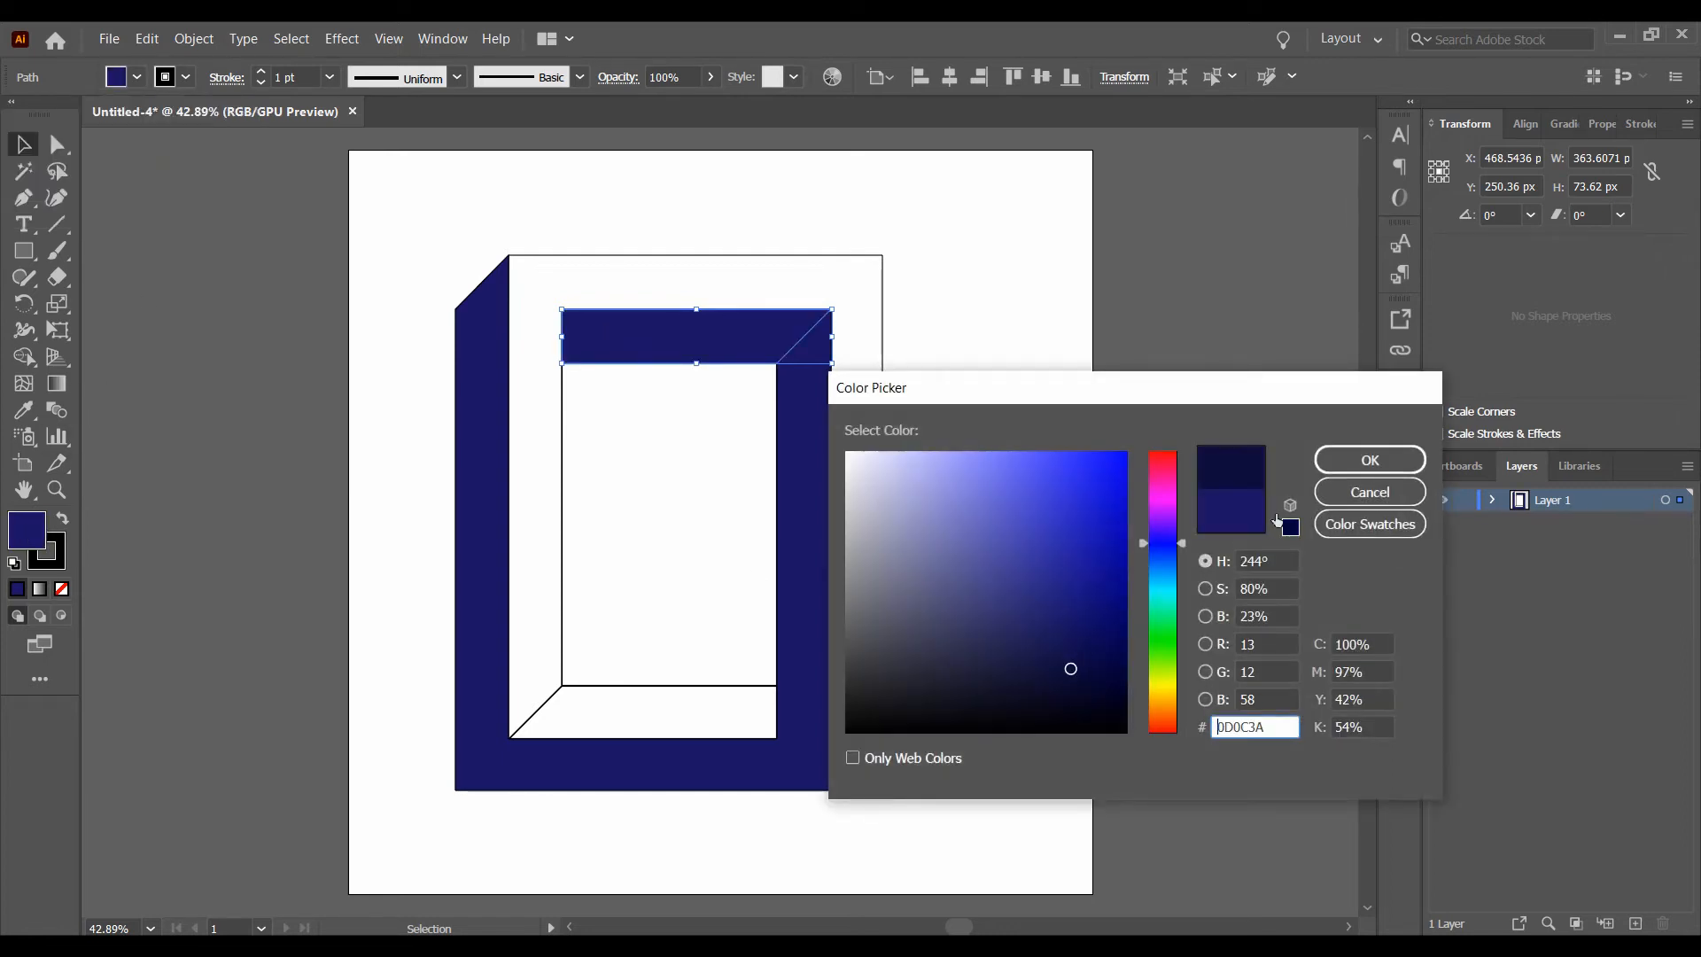
click(1340, 463)
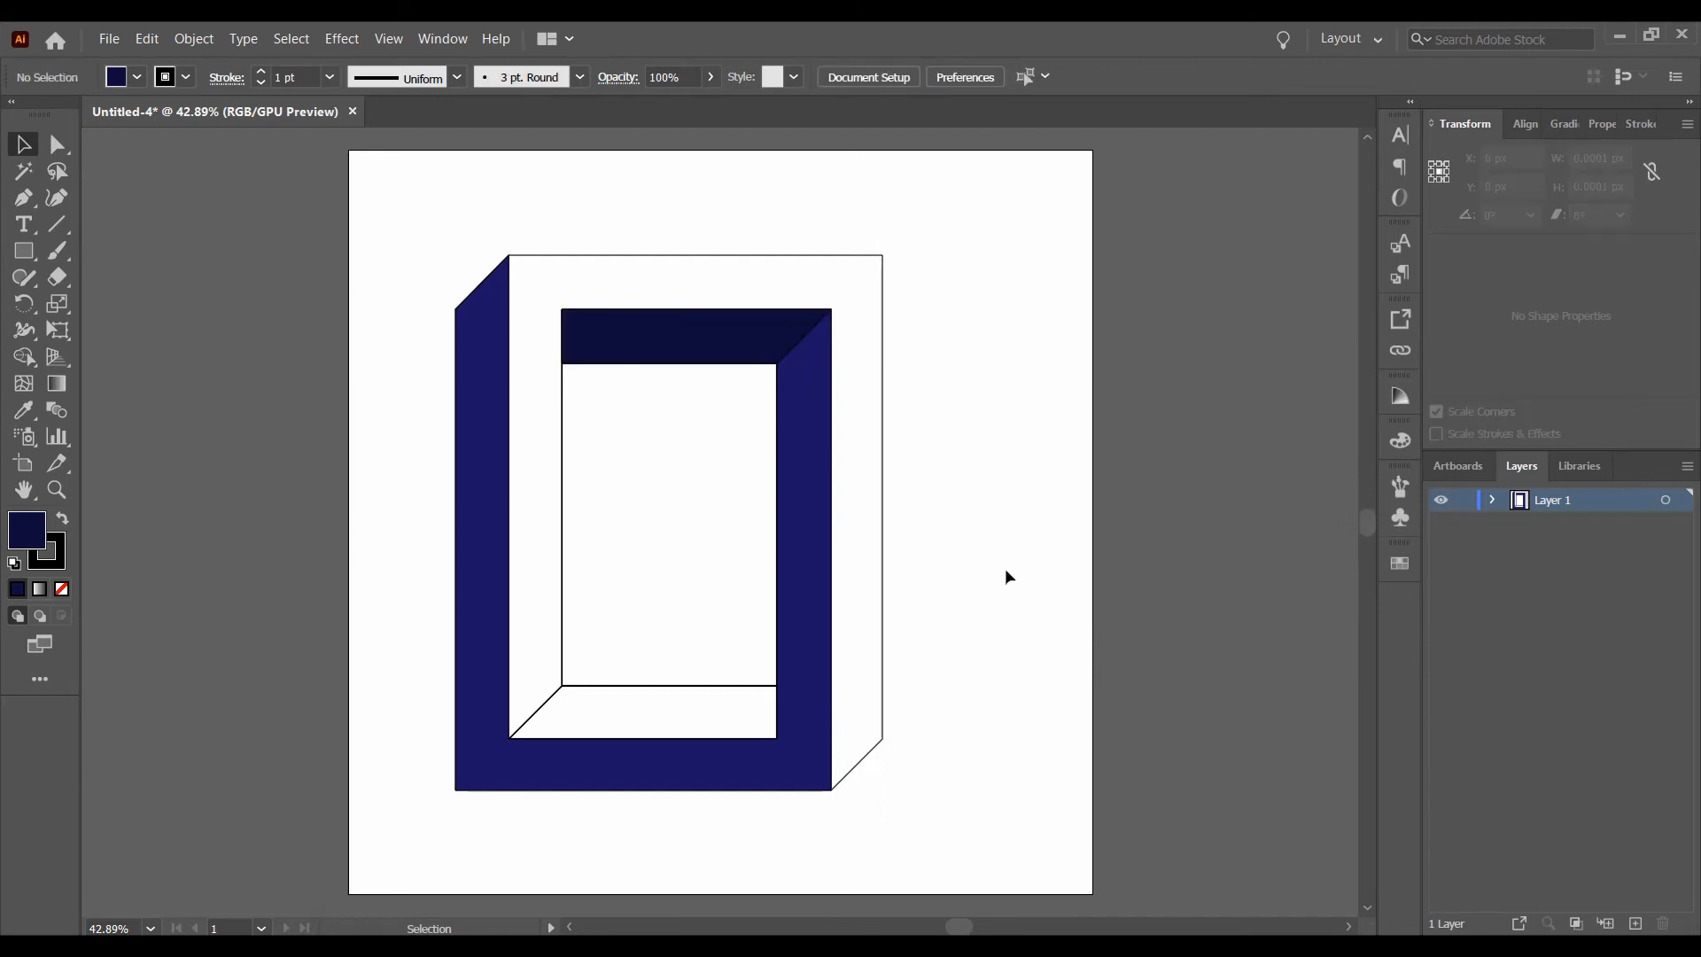
Fill the band covering the outer right, top and inner left sides with light blue.
click(882, 295)
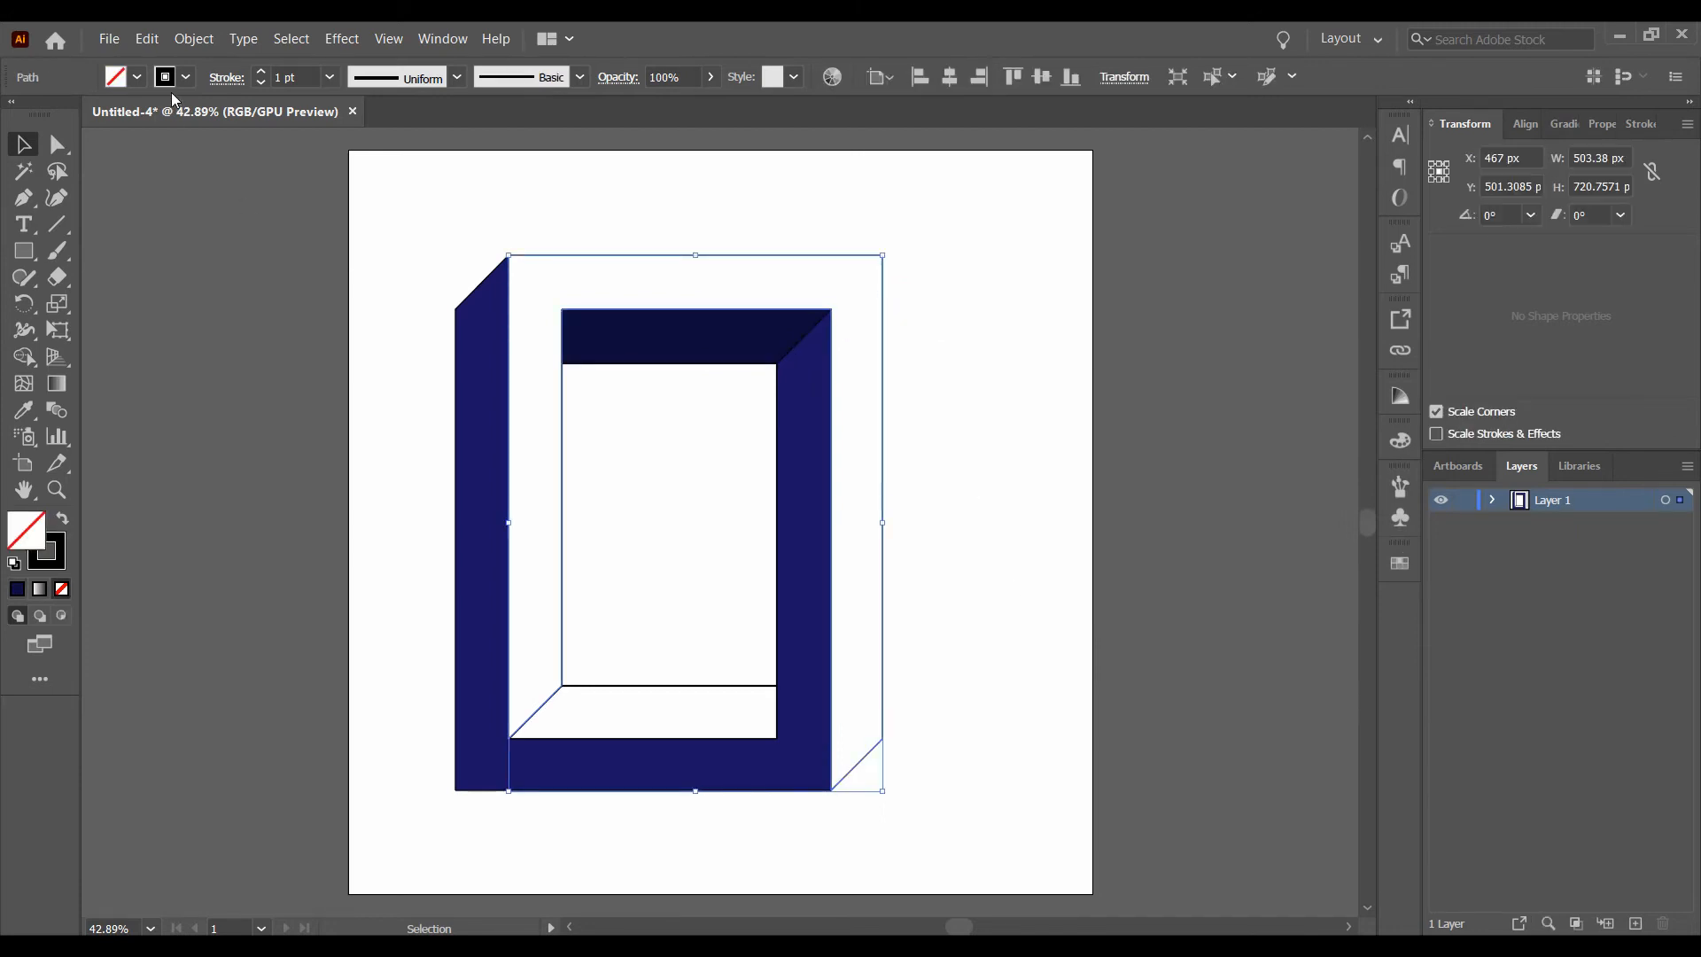
click(129, 81)
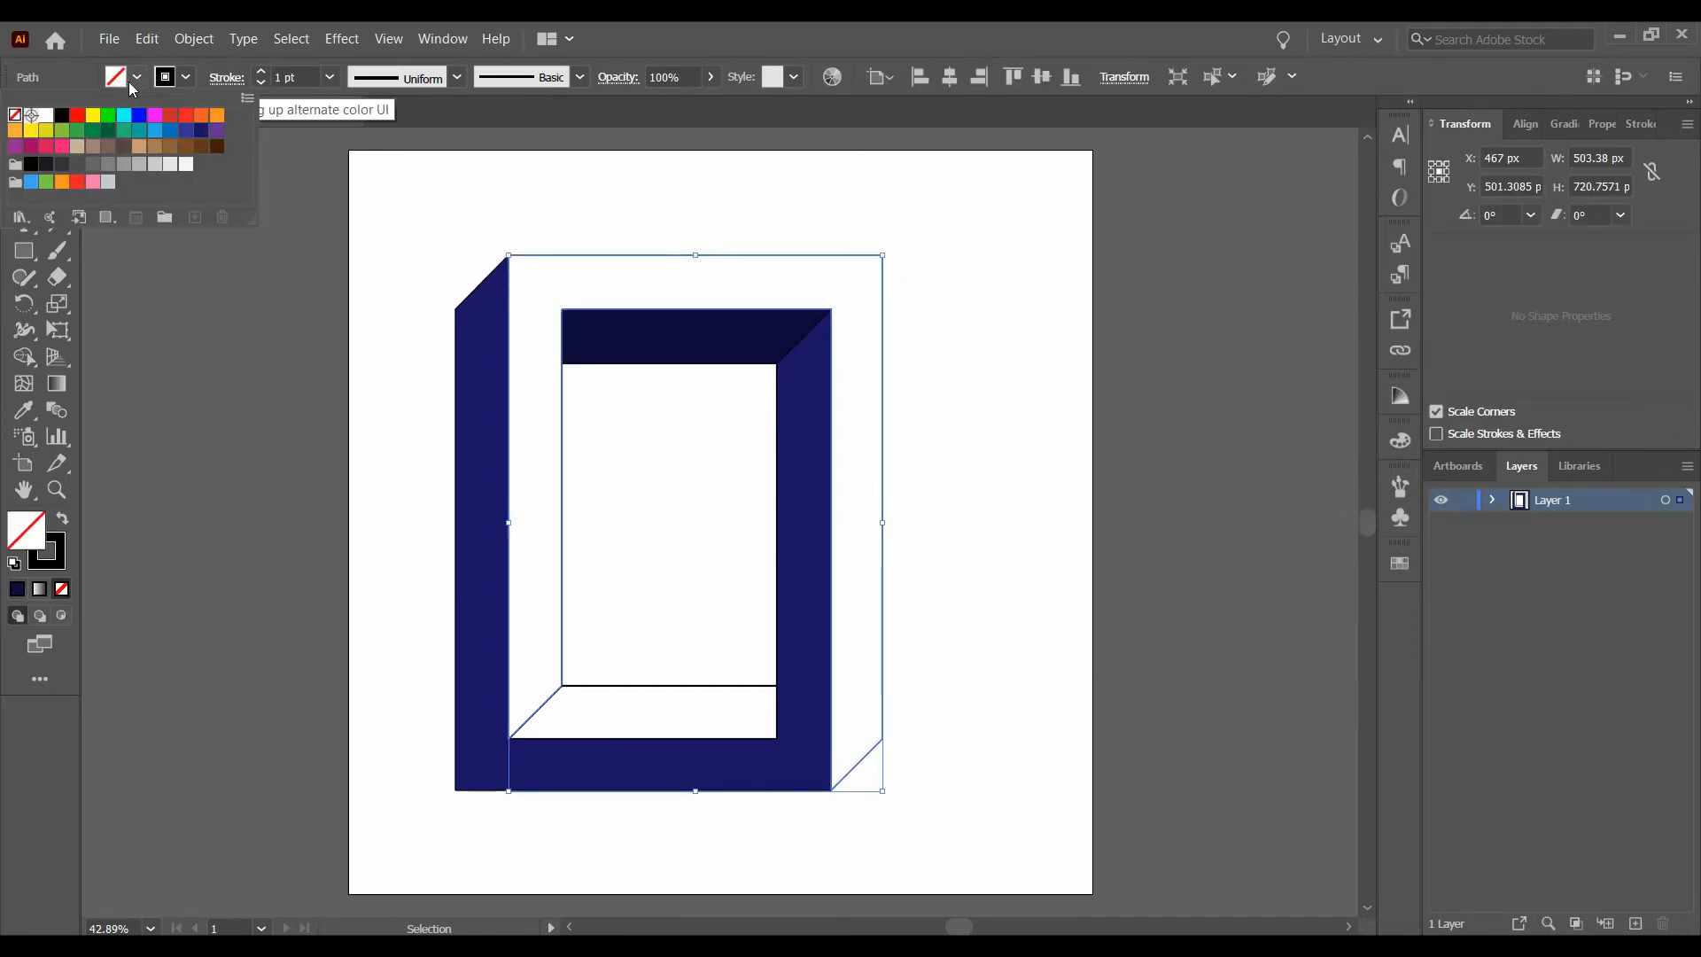
click(155, 136)
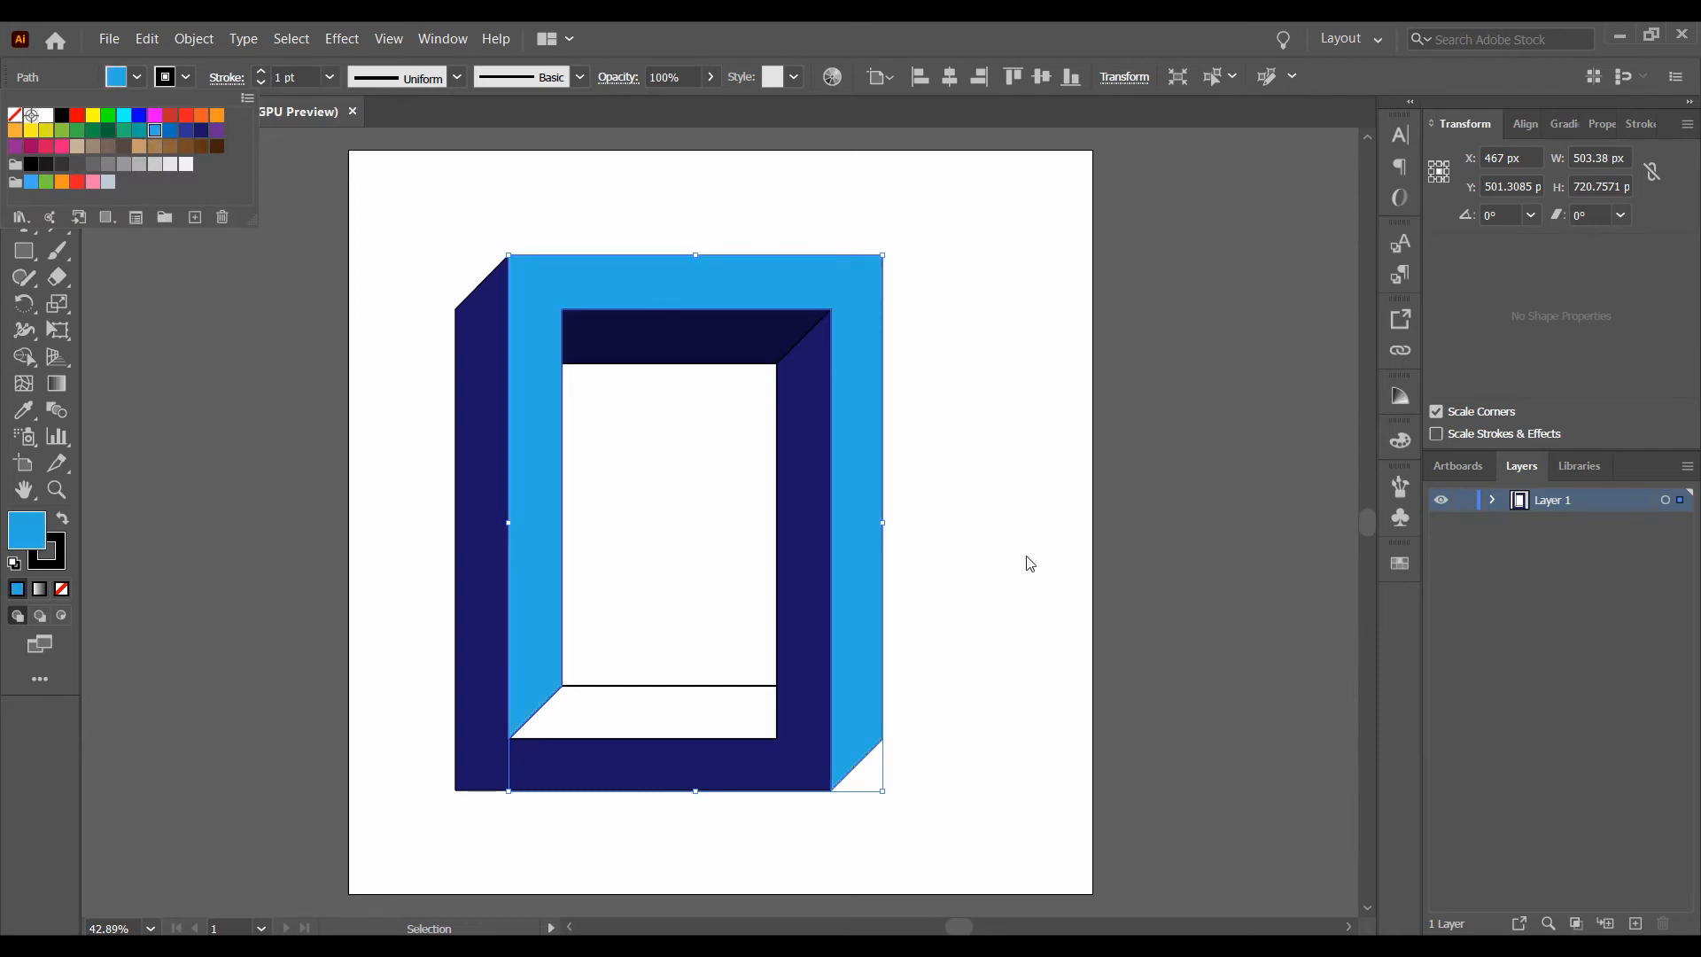
click(993, 603)
click(993, 602)
Move the unfilled rectangle out of the frame's central opening and delete it.
click(674, 687)
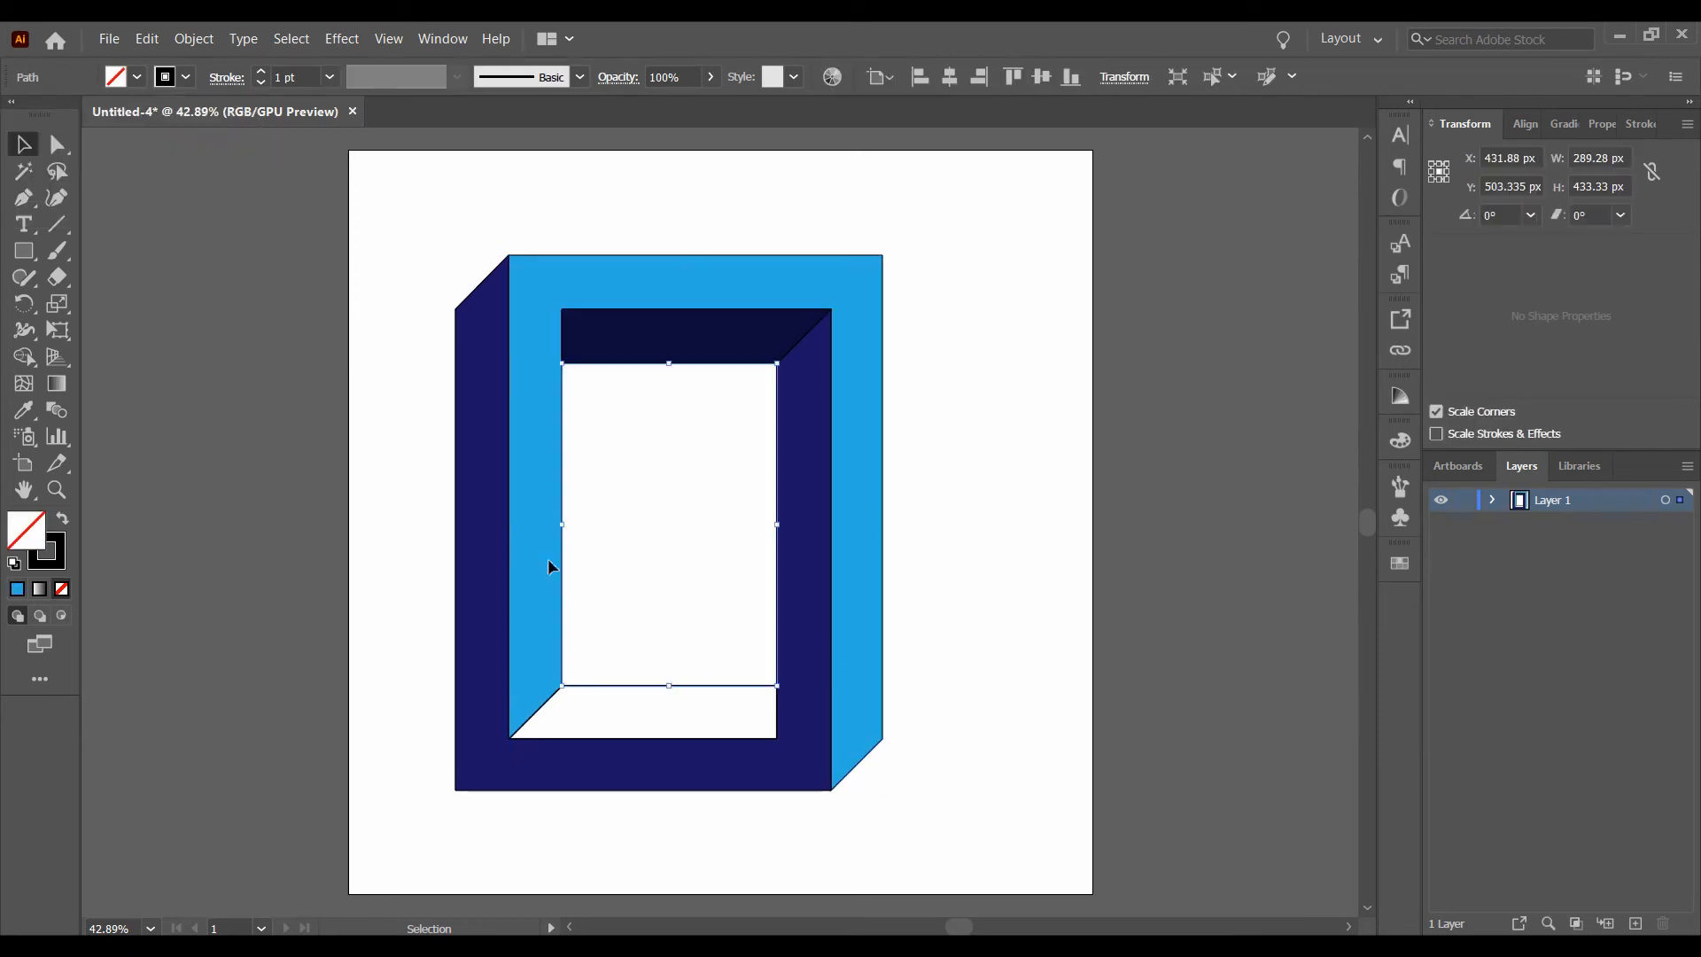
click(677, 507)
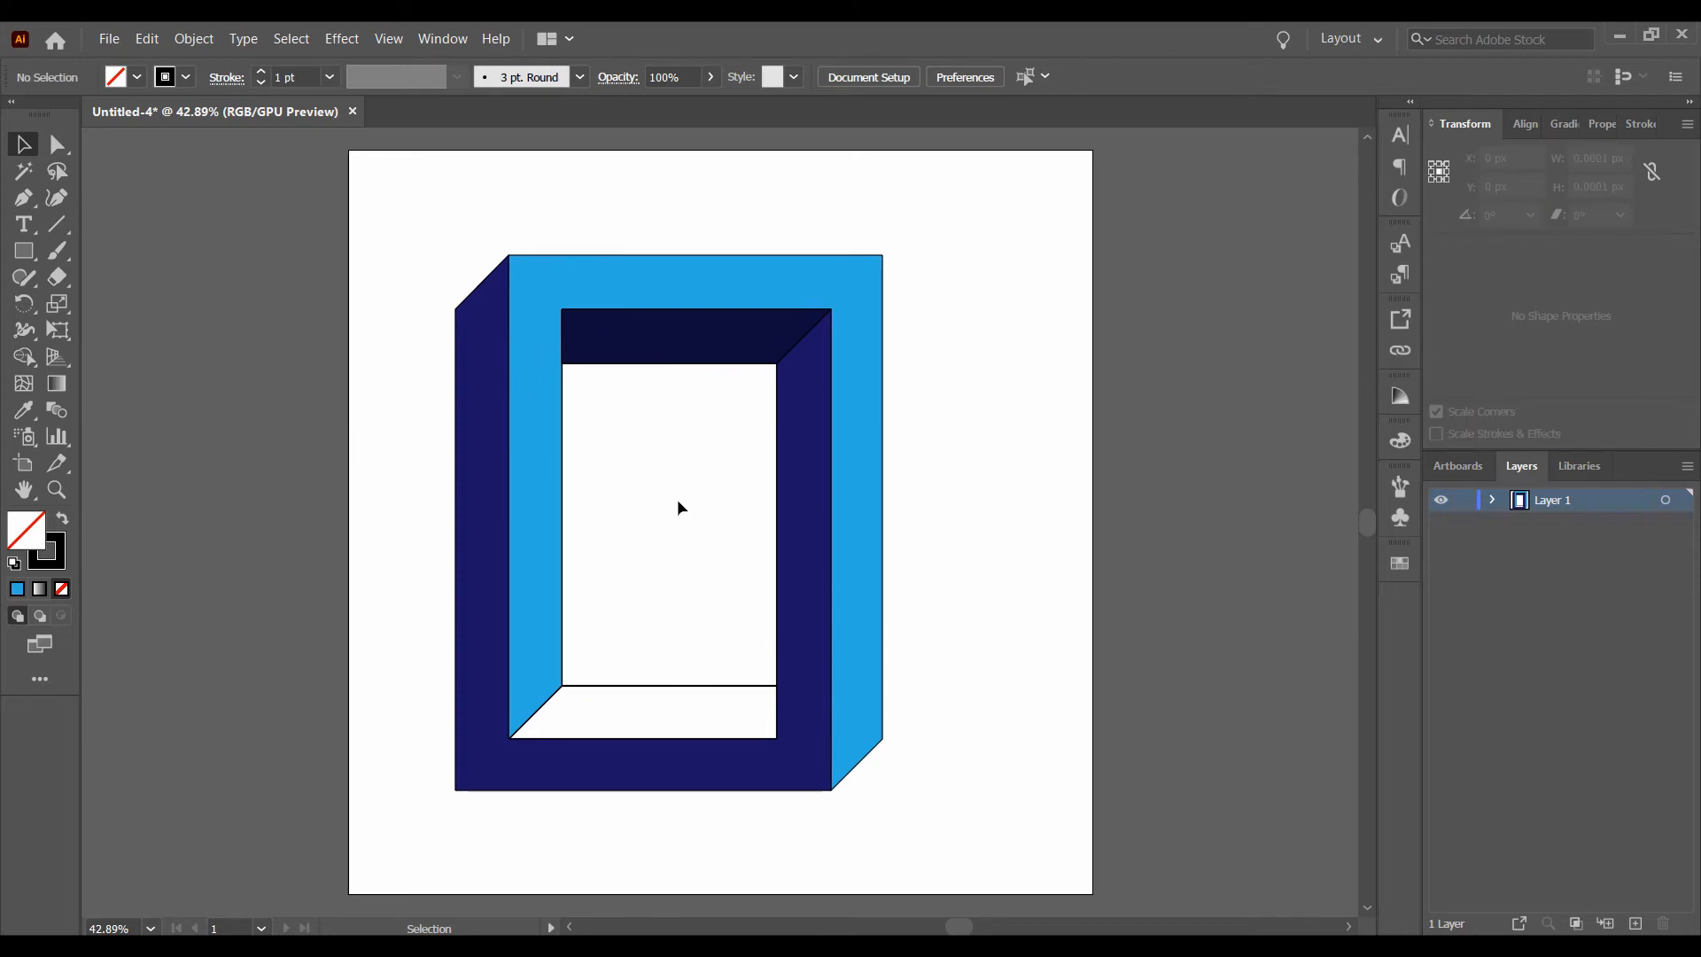
click(672, 687)
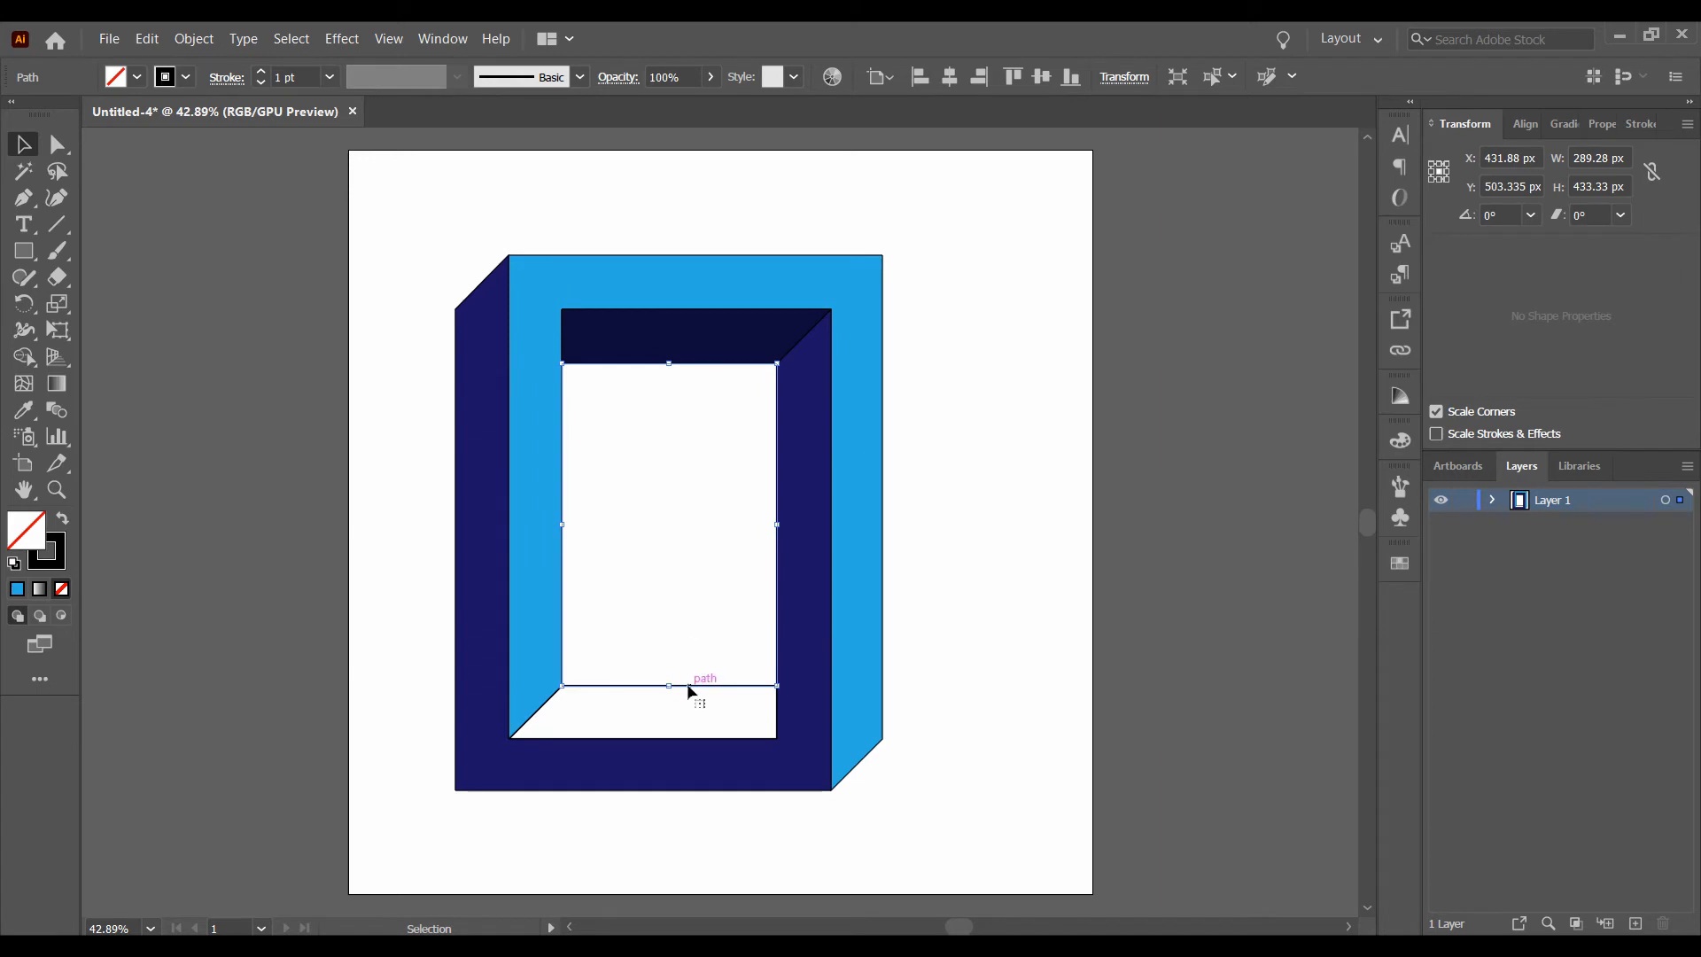
drag(677, 686, 997, 625)
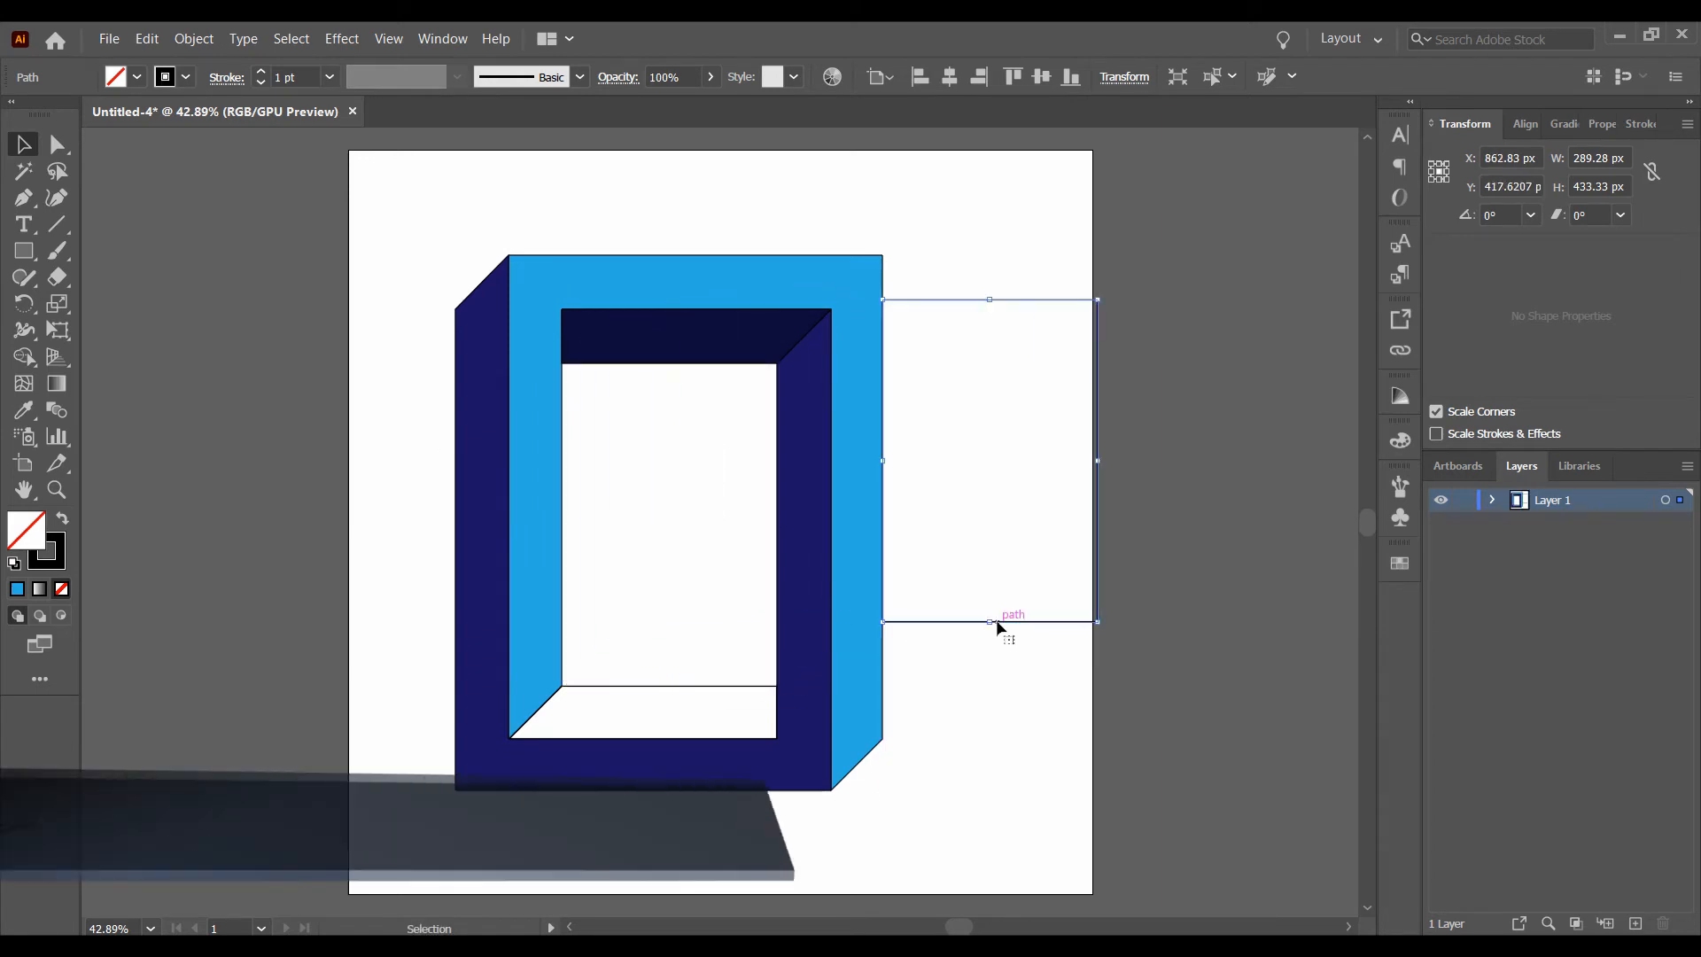
key(Delete)
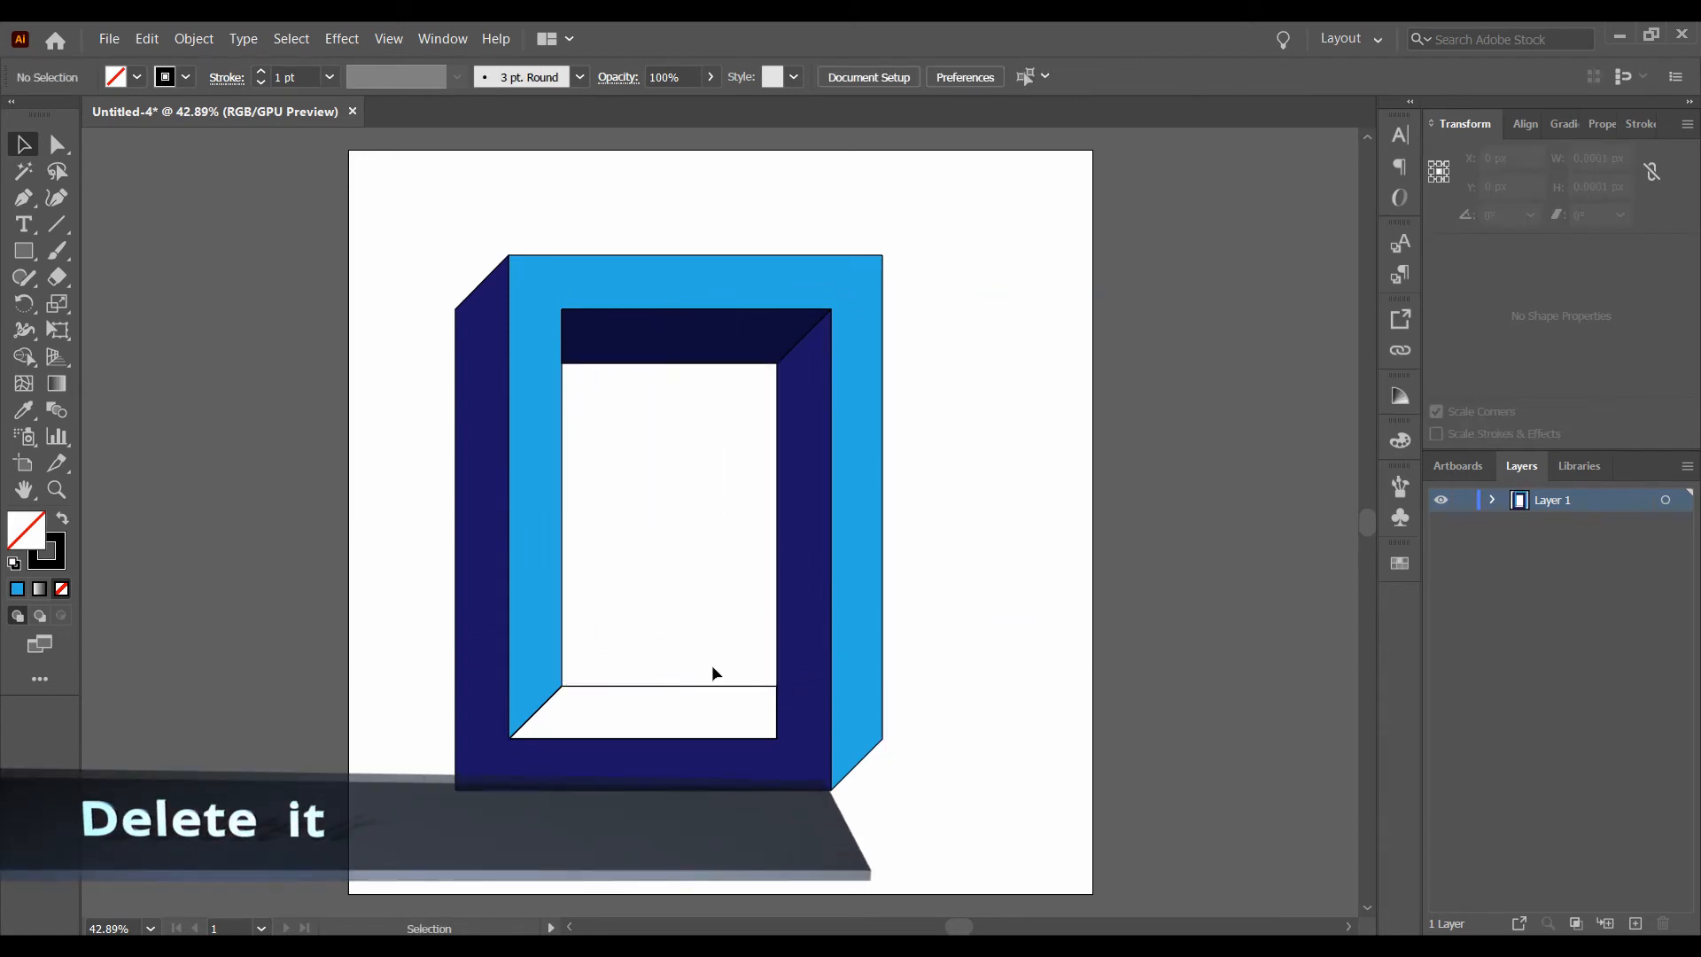
Fill the inner bottom strip with a slightly darker shade of the light blue, 269DC6.
click(669, 686)
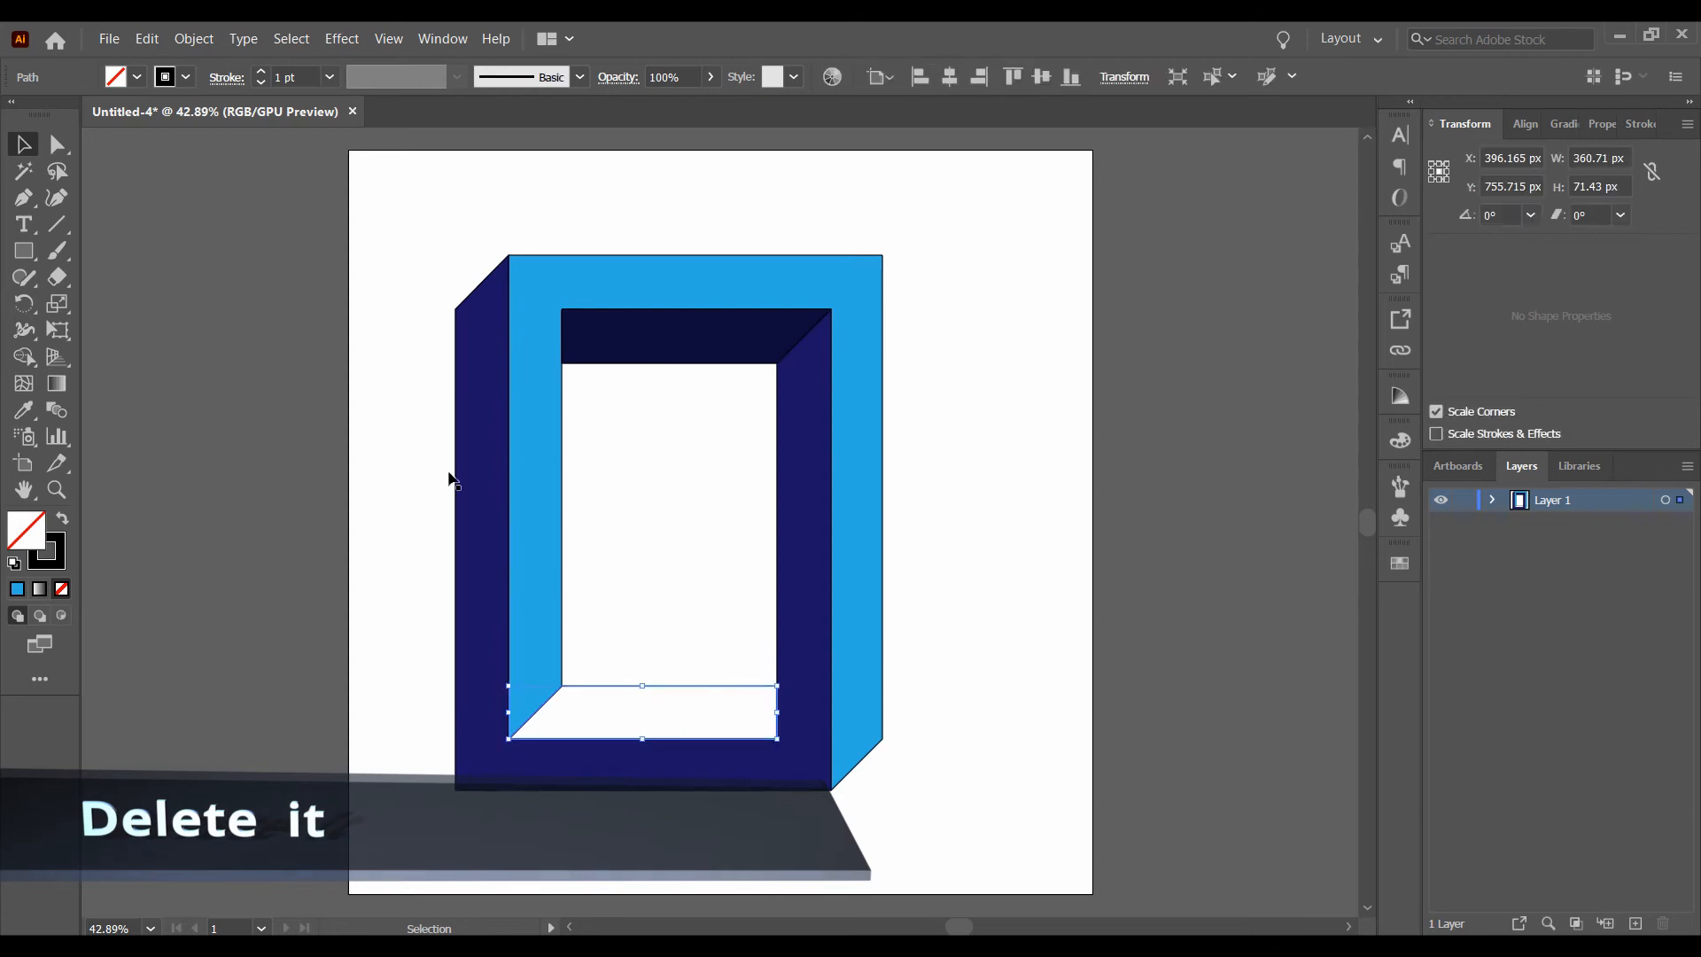
click(124, 78)
click(135, 133)
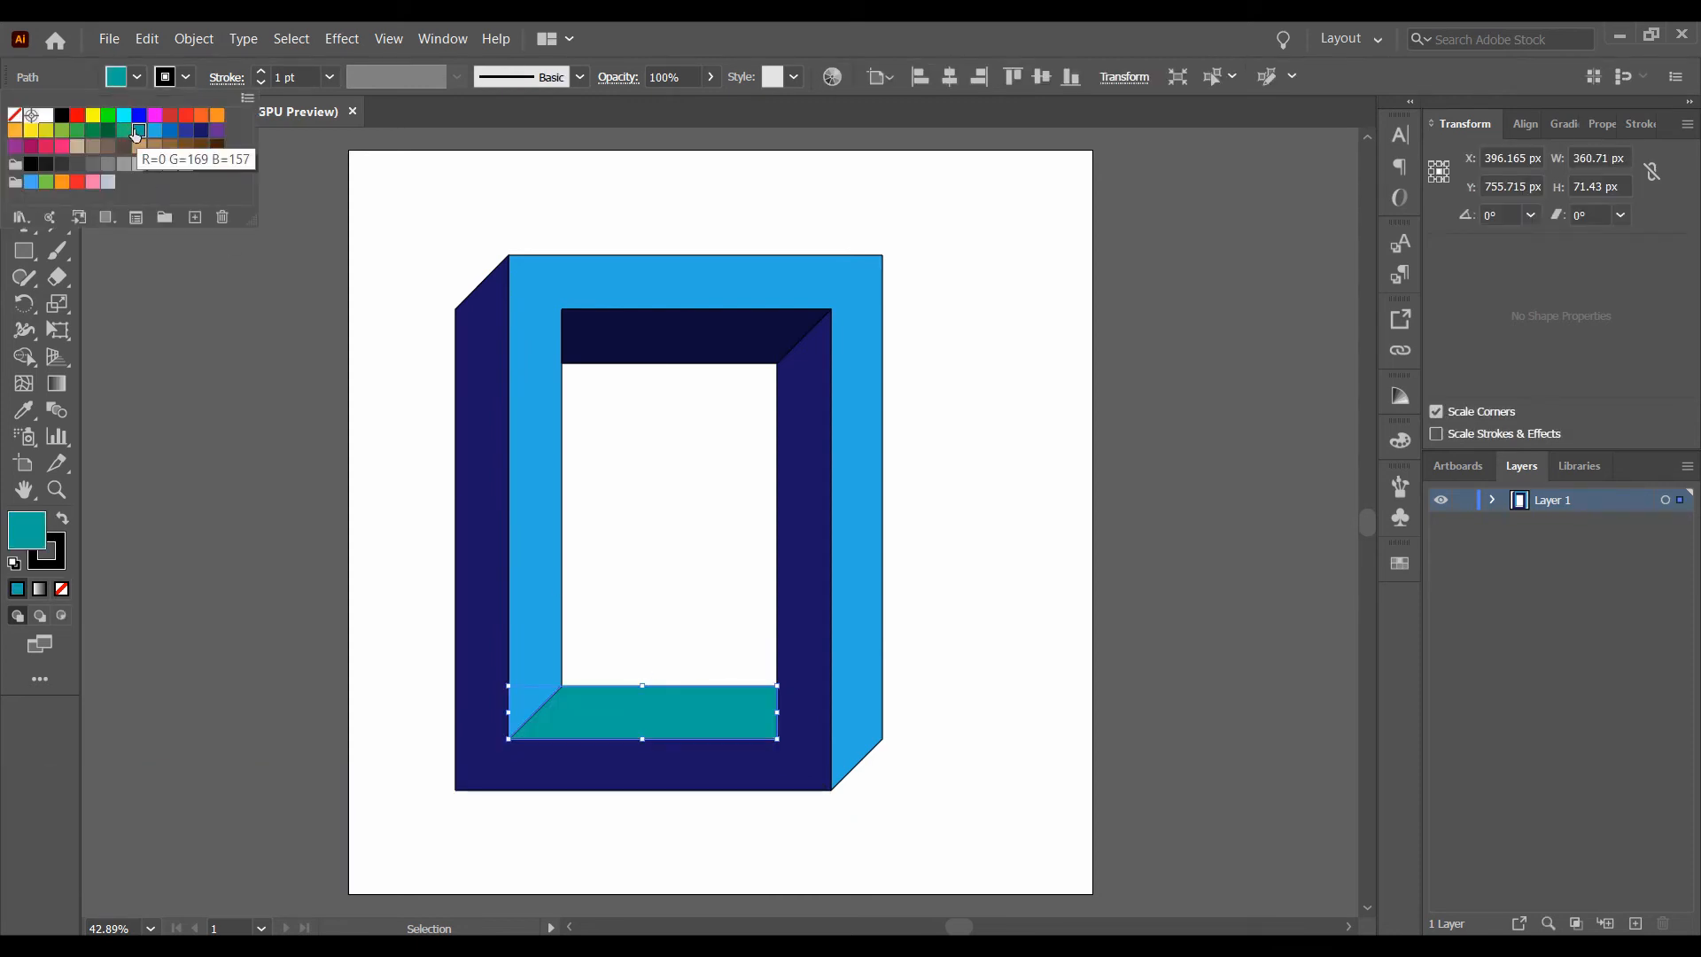
click(156, 133)
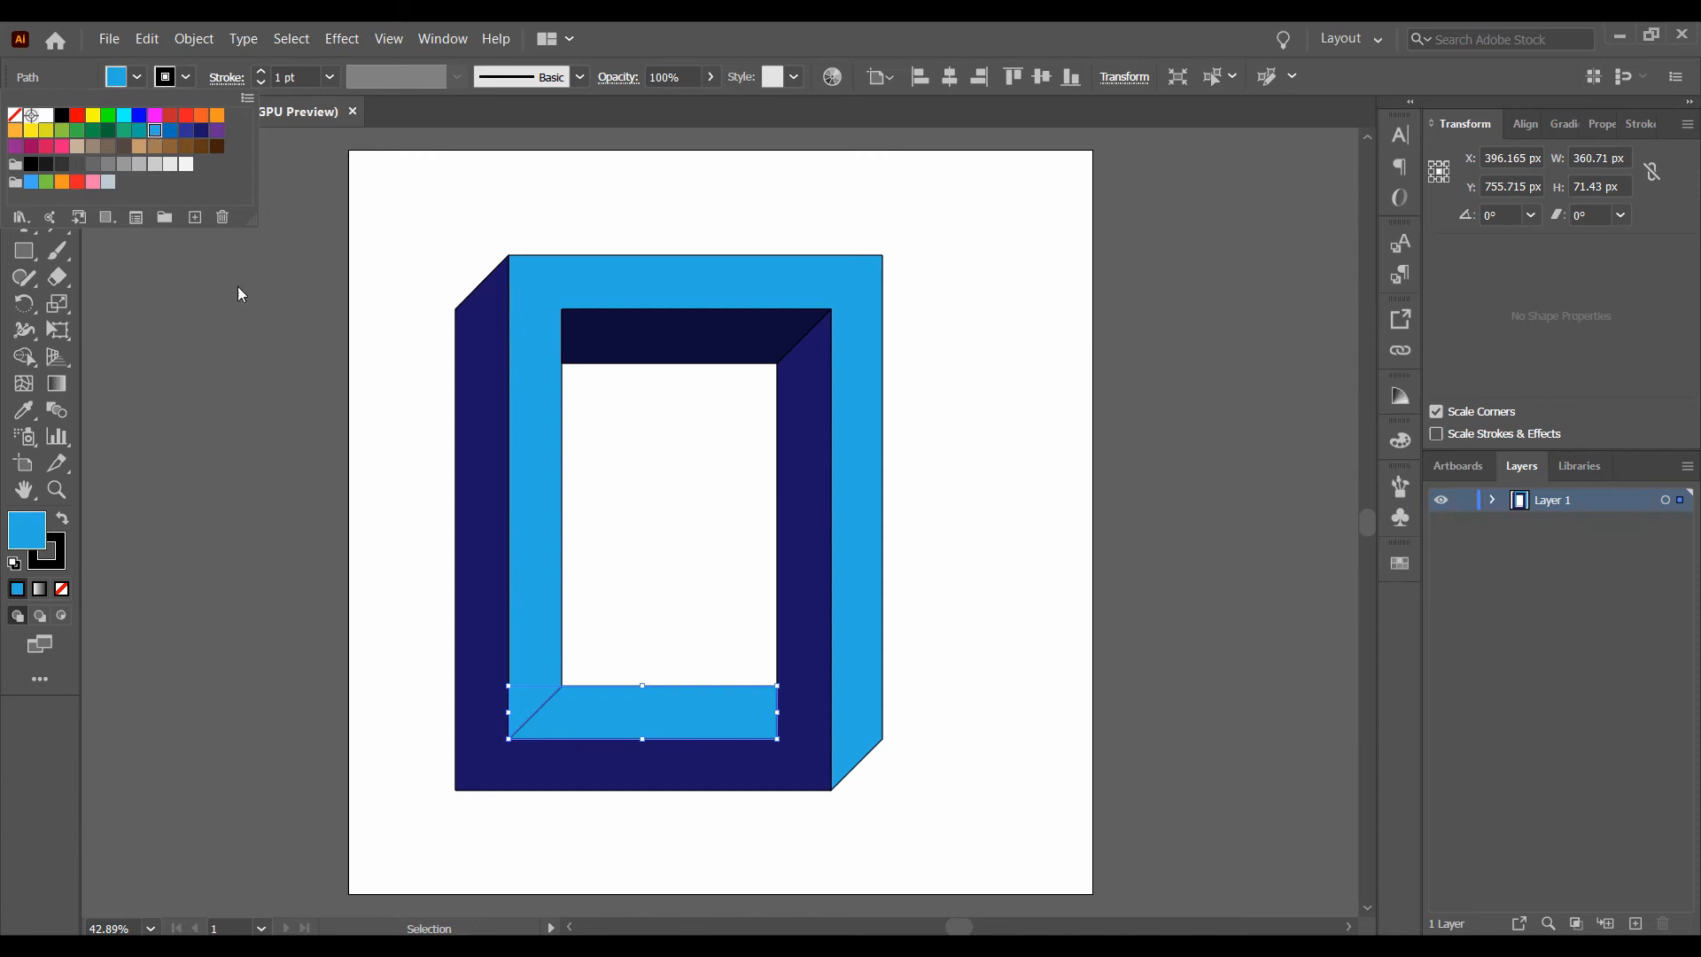
double_click(27, 529)
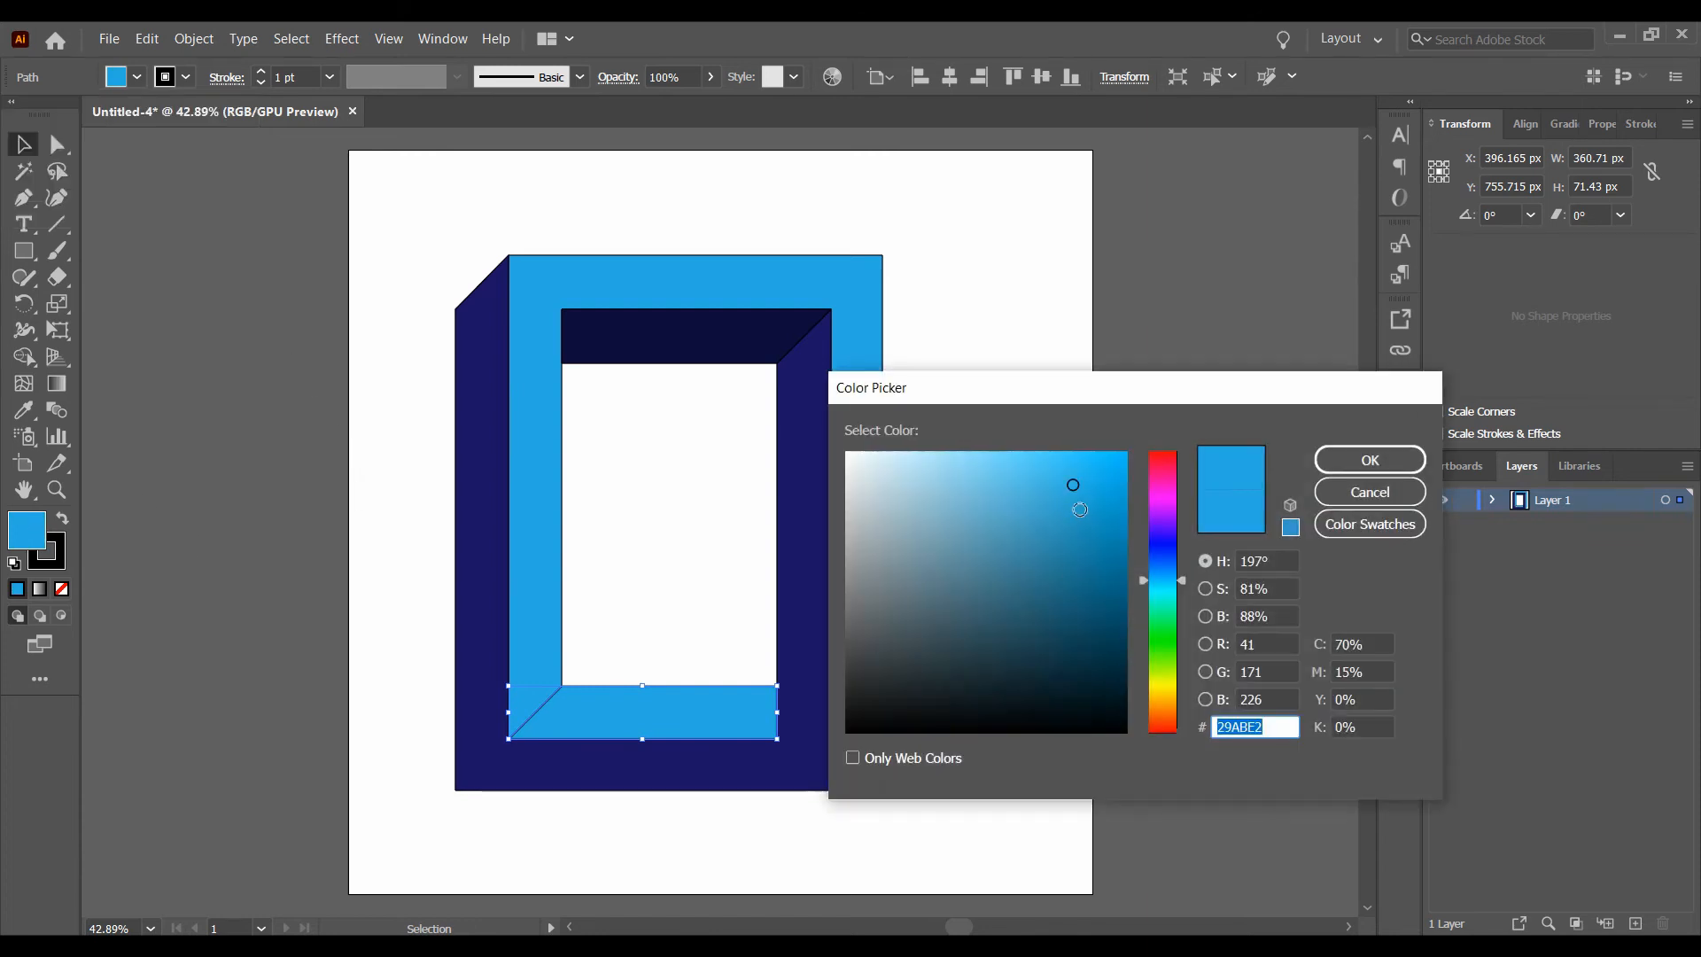
click(1073, 509)
click(1369, 460)
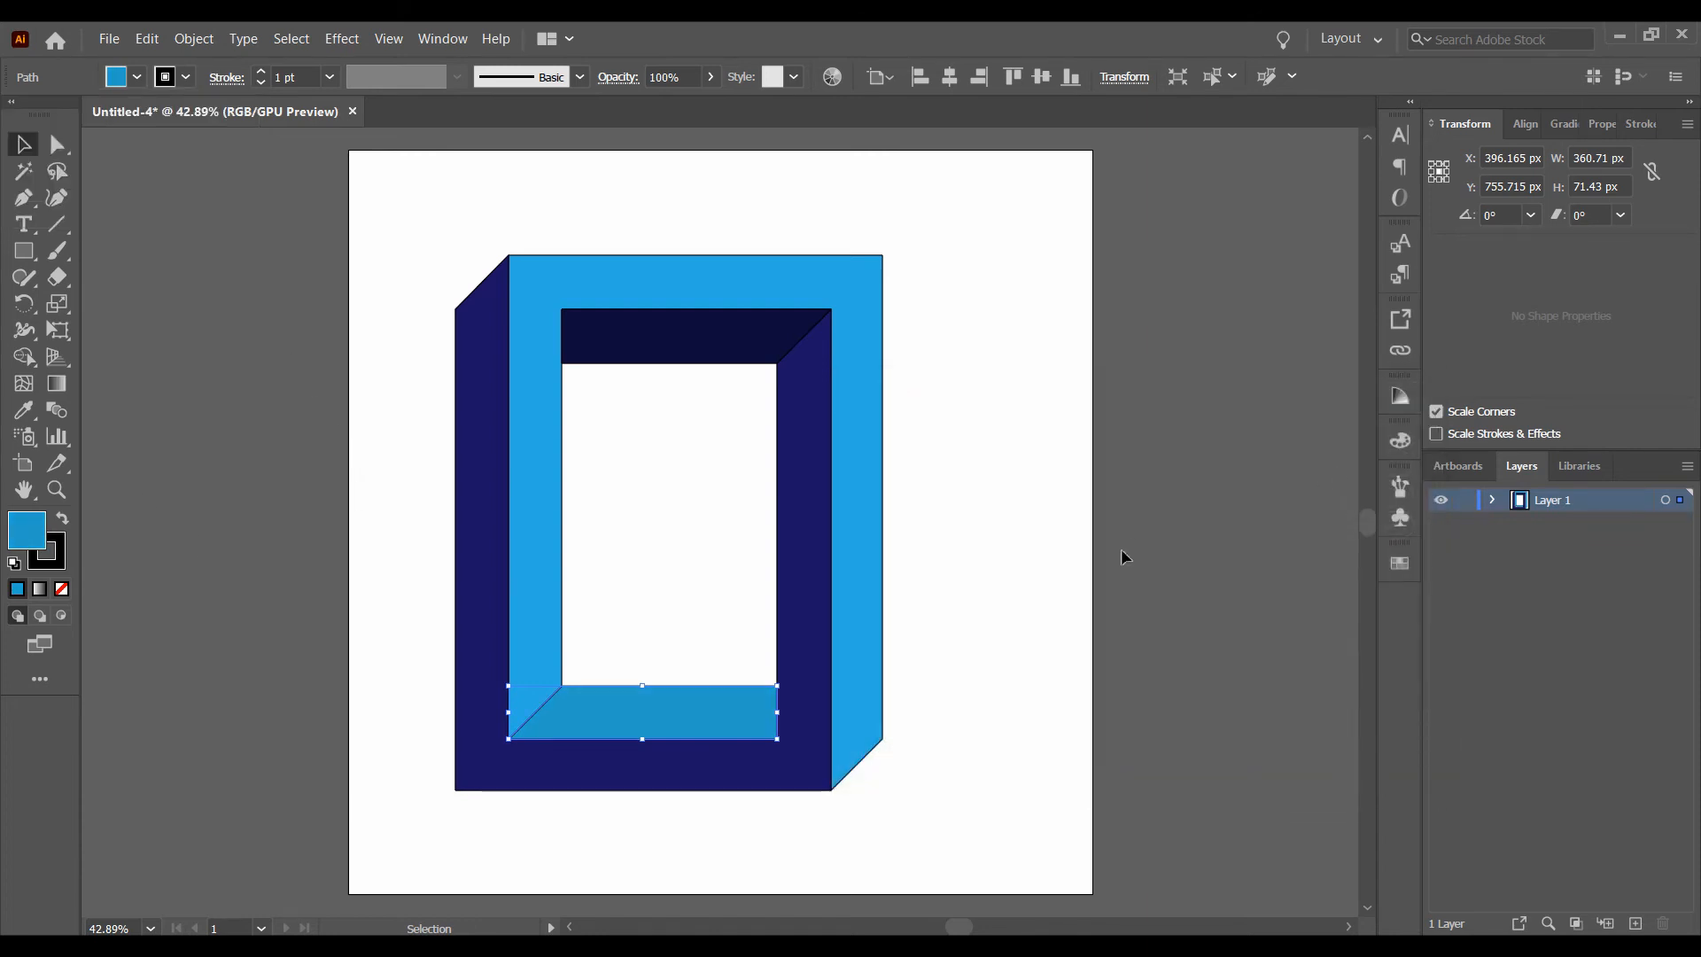
Select the whole frame and set its stroke to none.
mouse_move(364, 231)
mouse_down()
mouse_move(562, 402)
mouse_move(922, 840)
mouse_up()
click(186, 79)
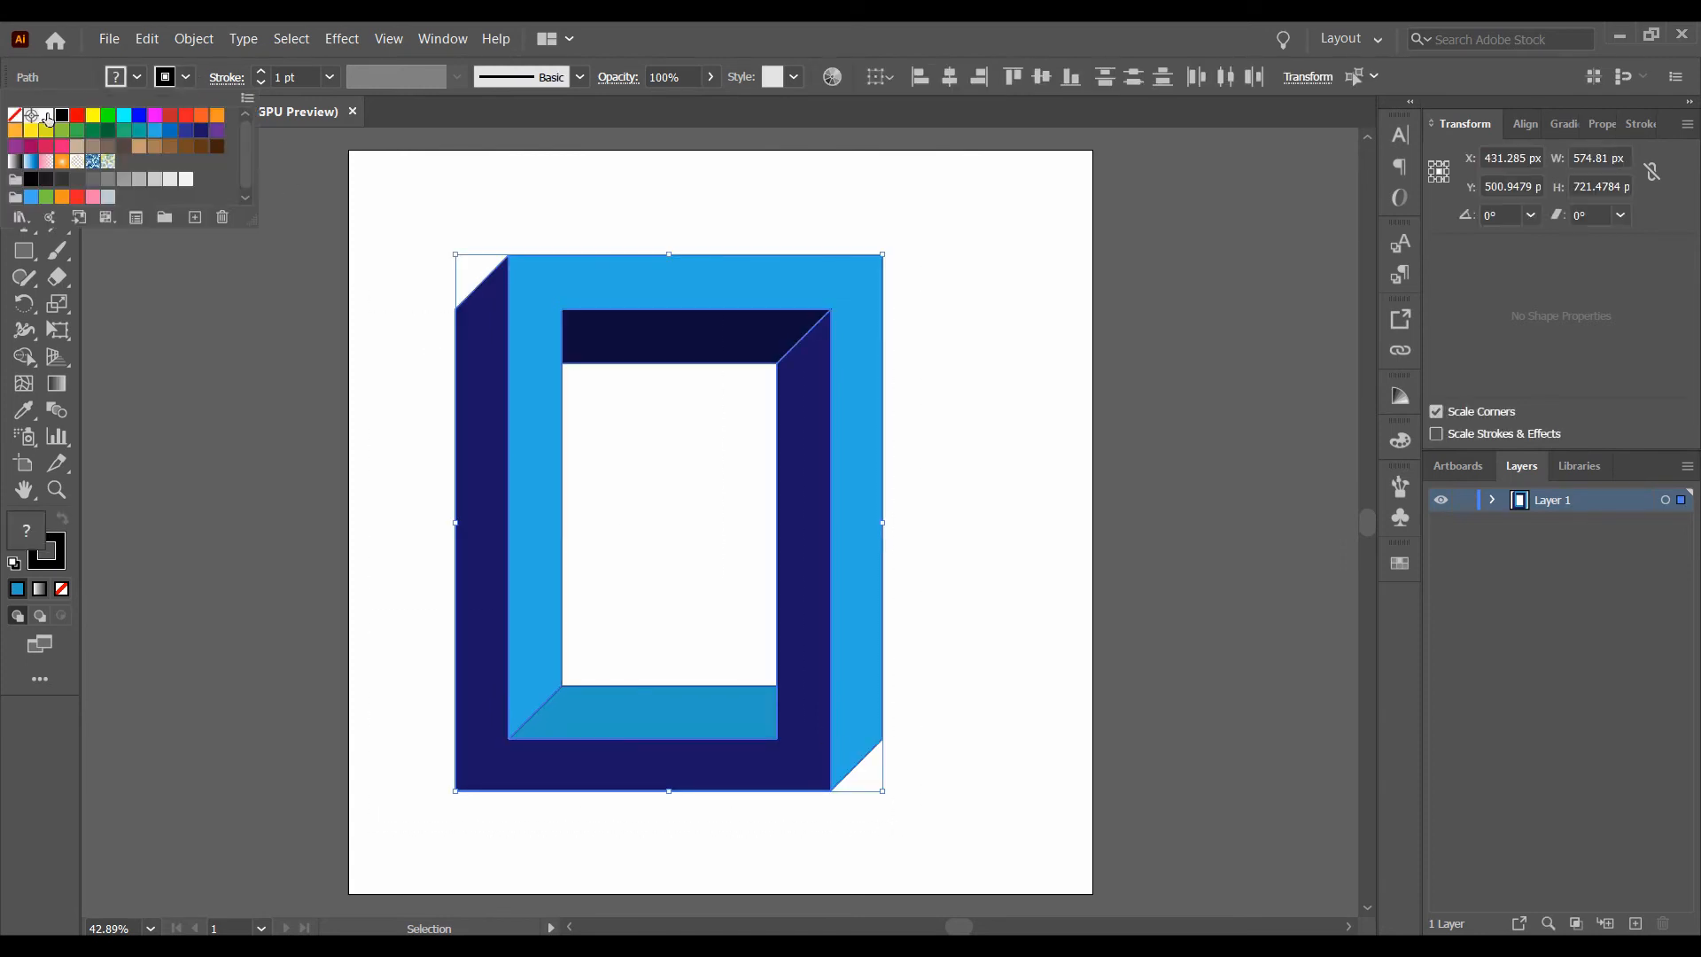
click(15, 116)
click(990, 340)
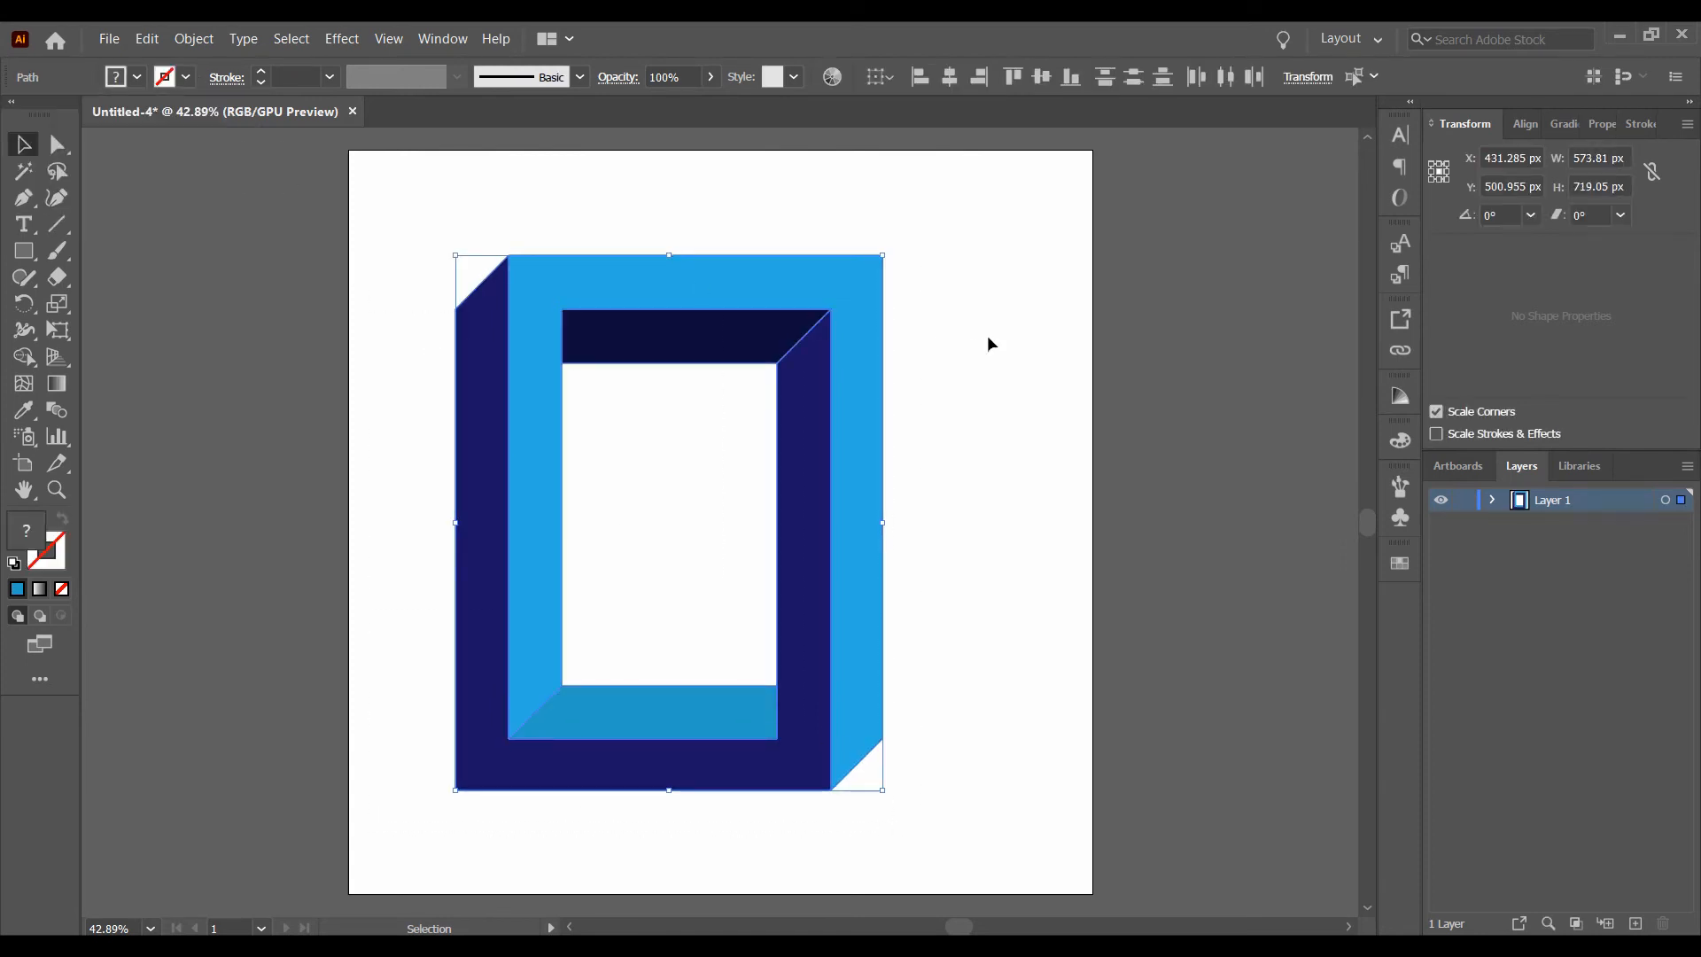
click(987, 335)
Darken the inner bottom strip's fill to a deeper teal blue with the Color Picker.
click(657, 710)
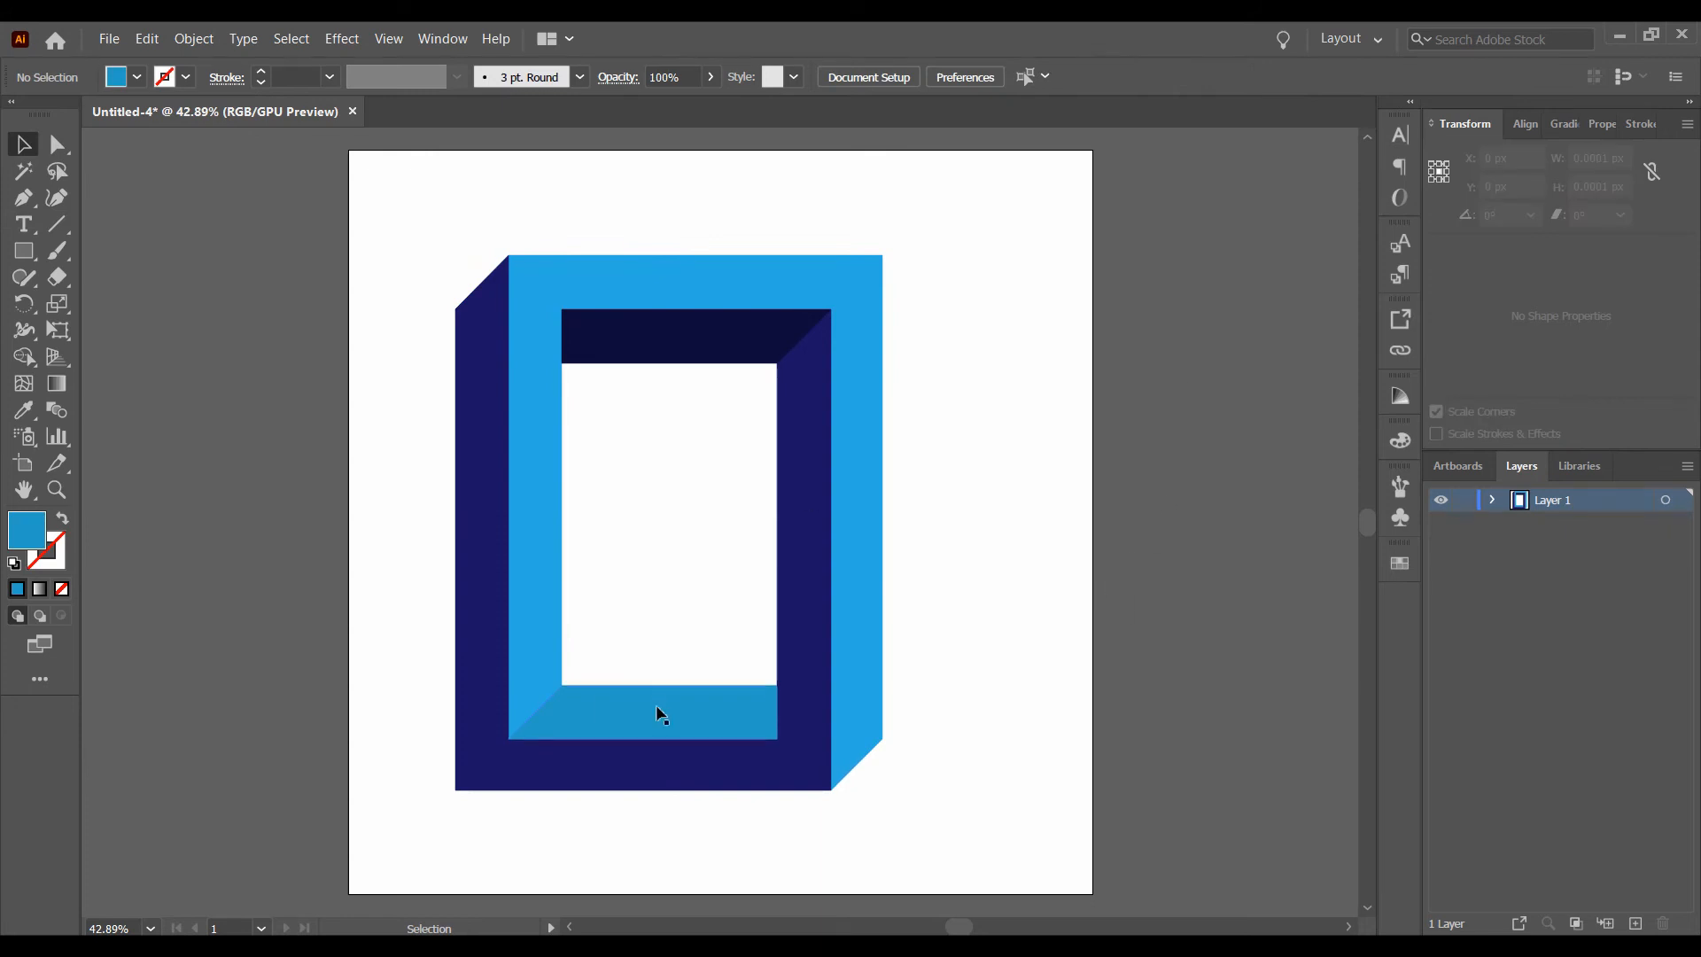
double_click(29, 531)
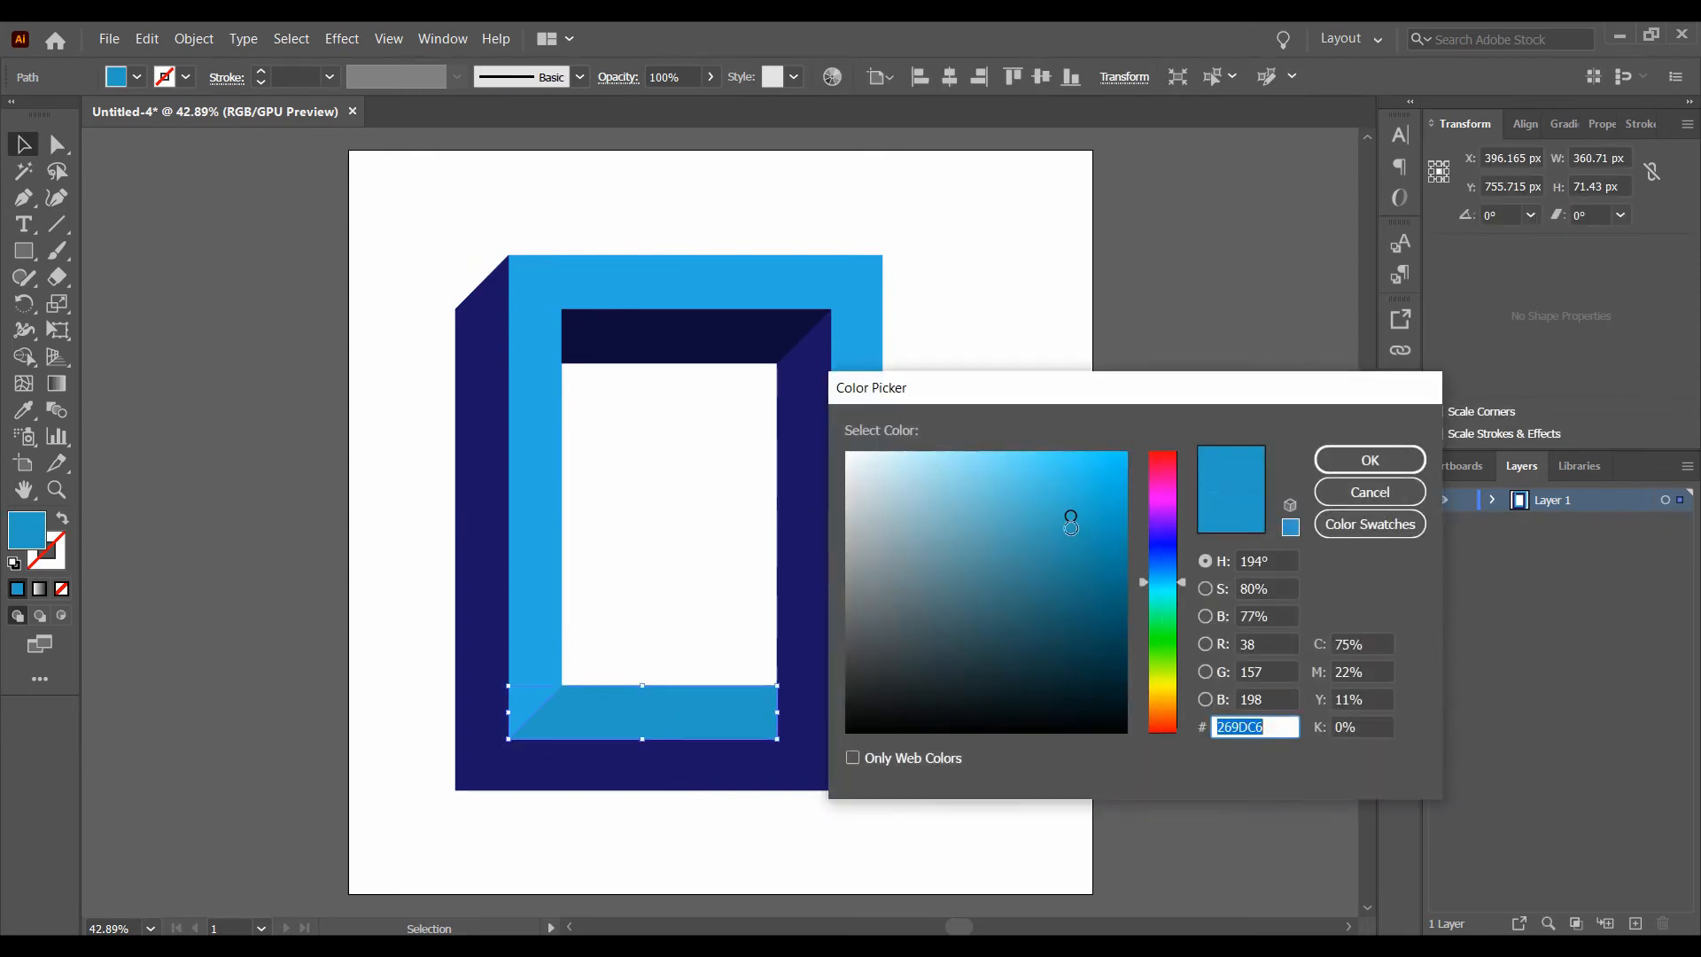
drag(1071, 522, 1074, 543)
click(1357, 464)
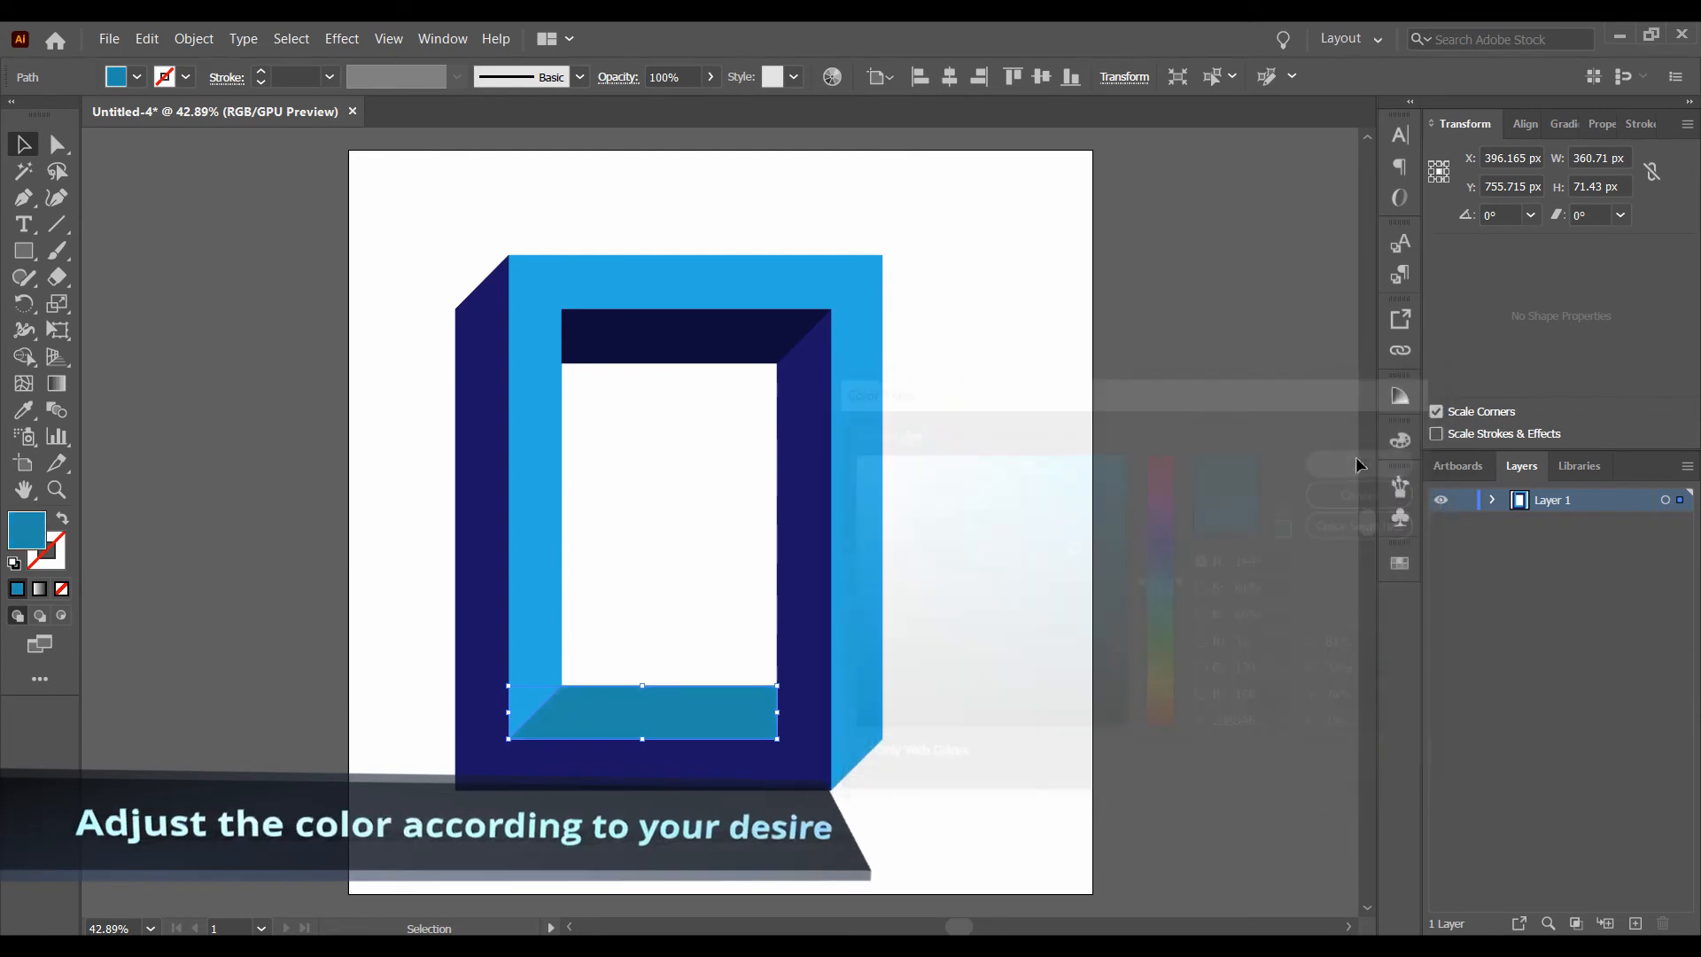
click(1002, 556)
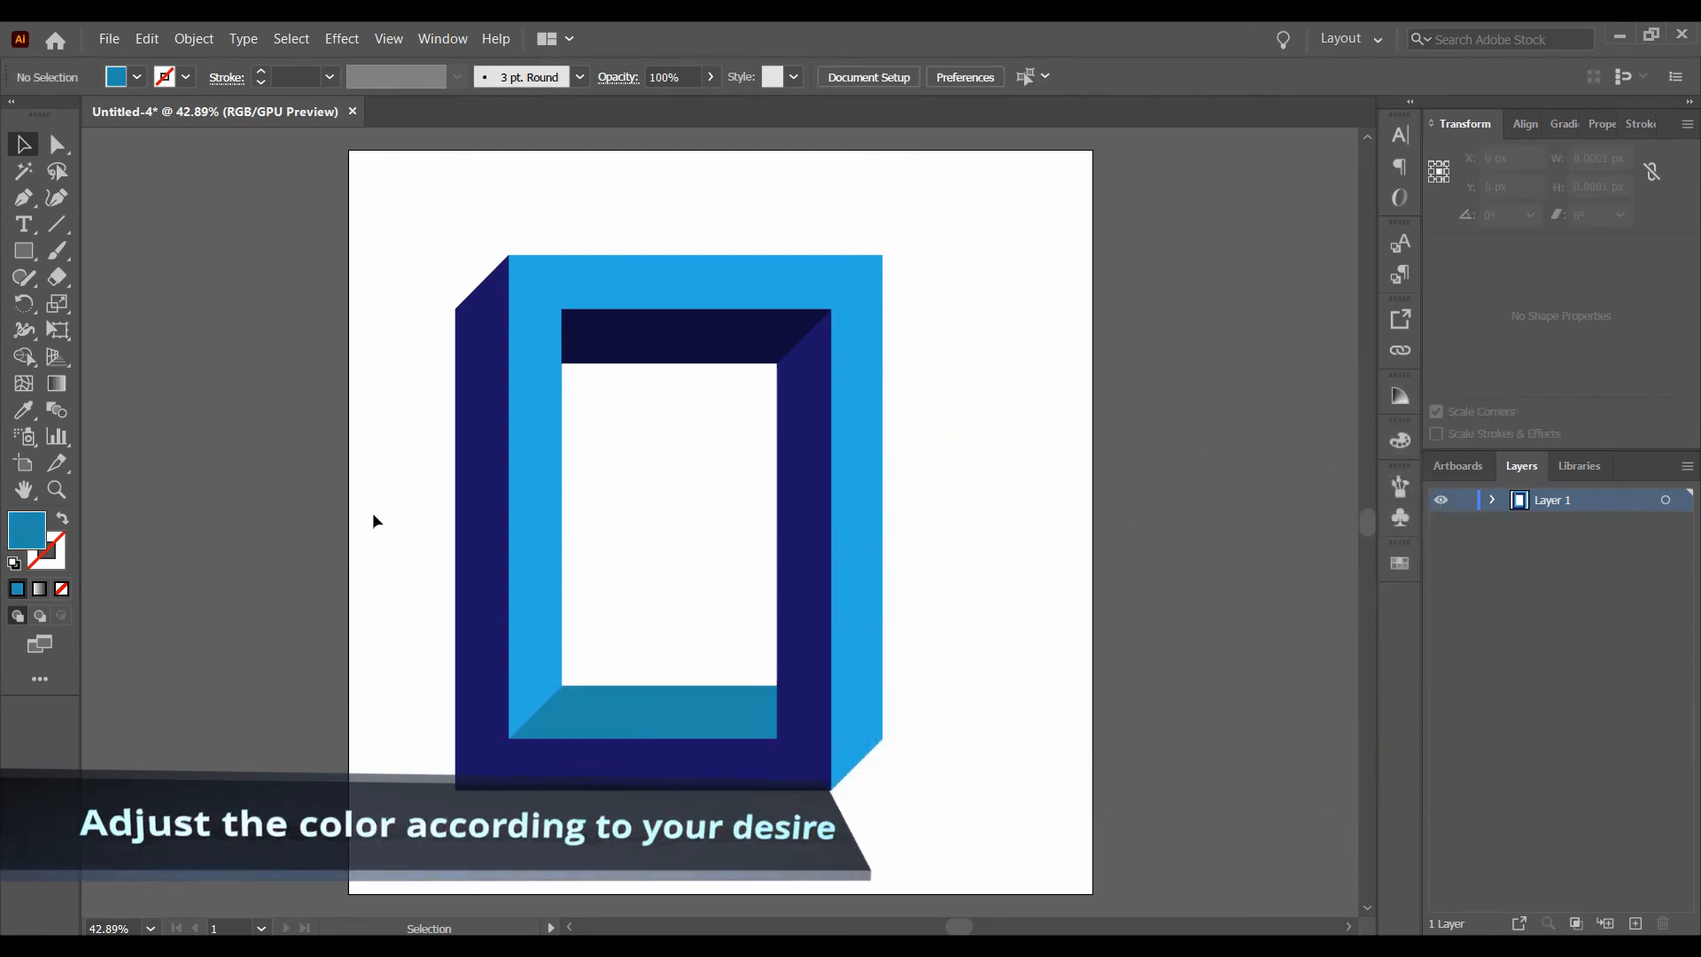
click(643, 711)
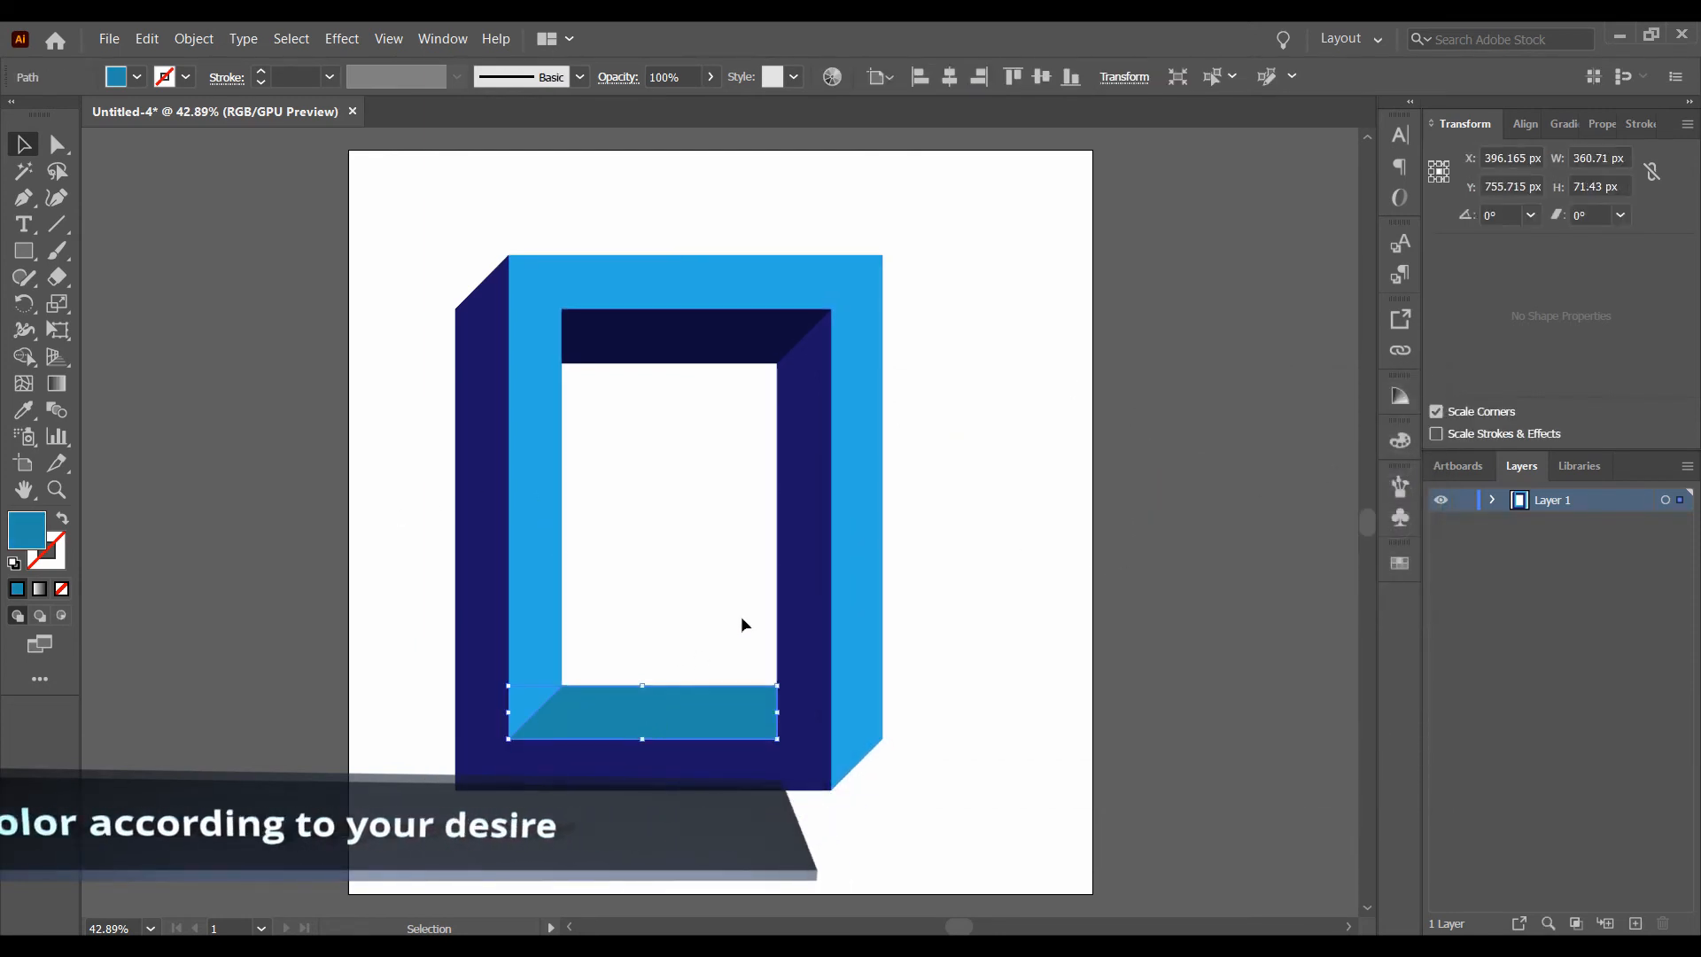
Sample the light blue band's colour onto the inner bottom strip, darken its fill to 179BC9, and deselect it.
key(i)
click(872, 413)
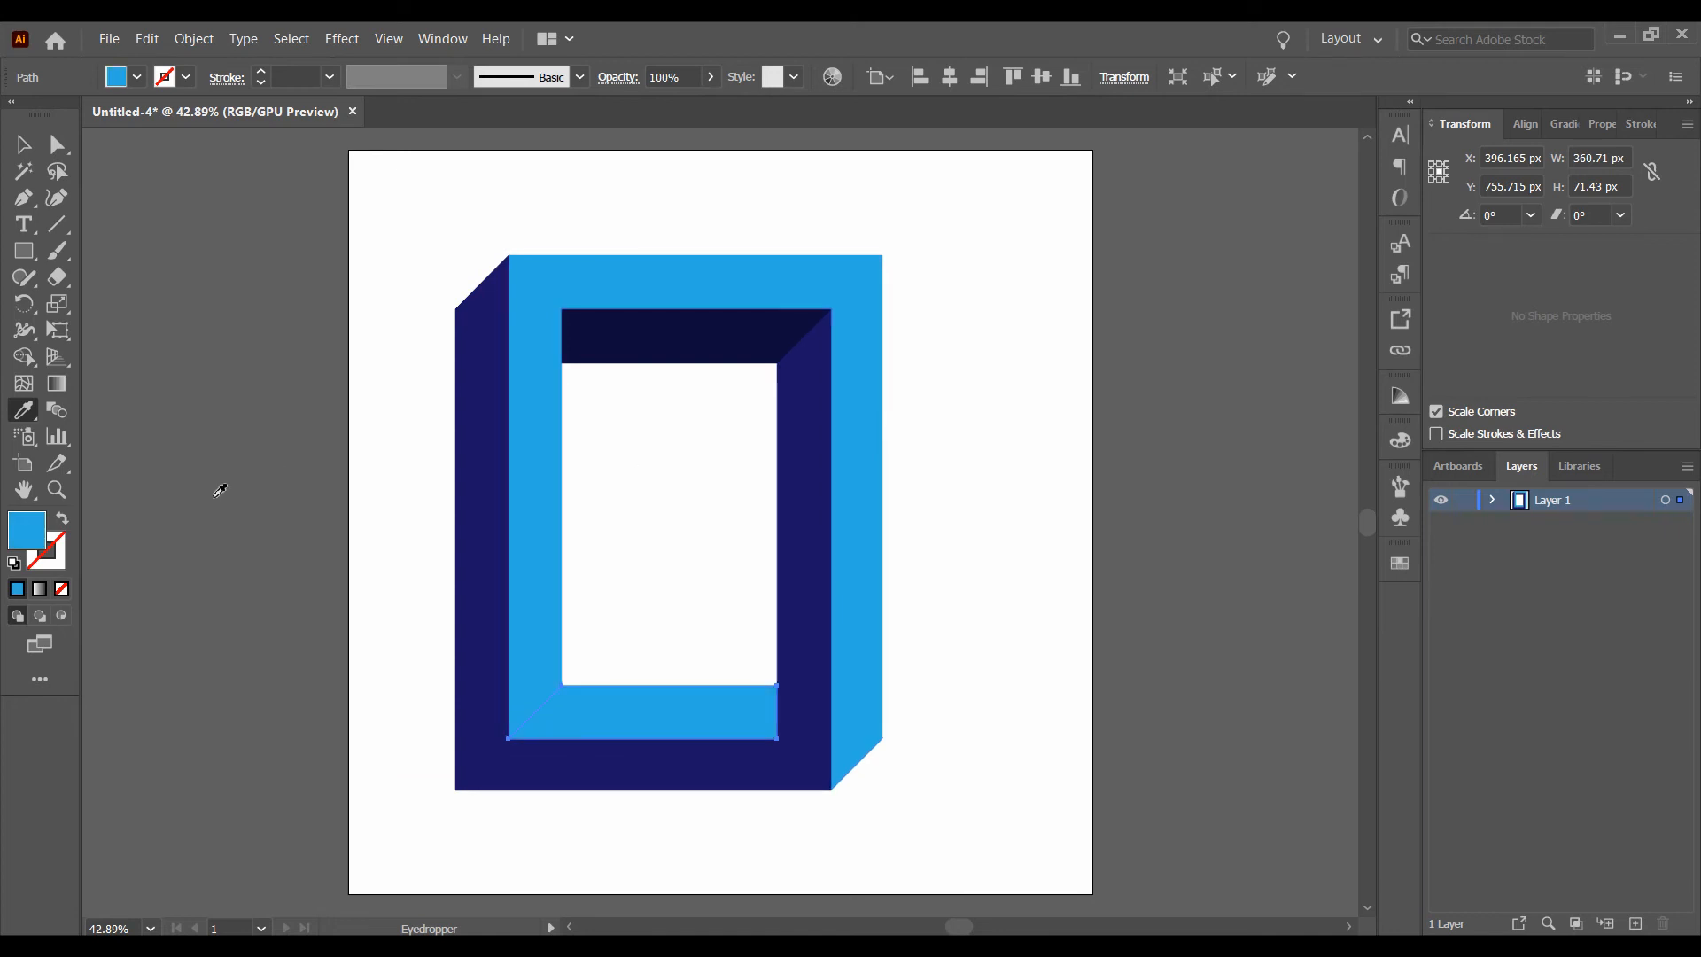
double_click(28, 532)
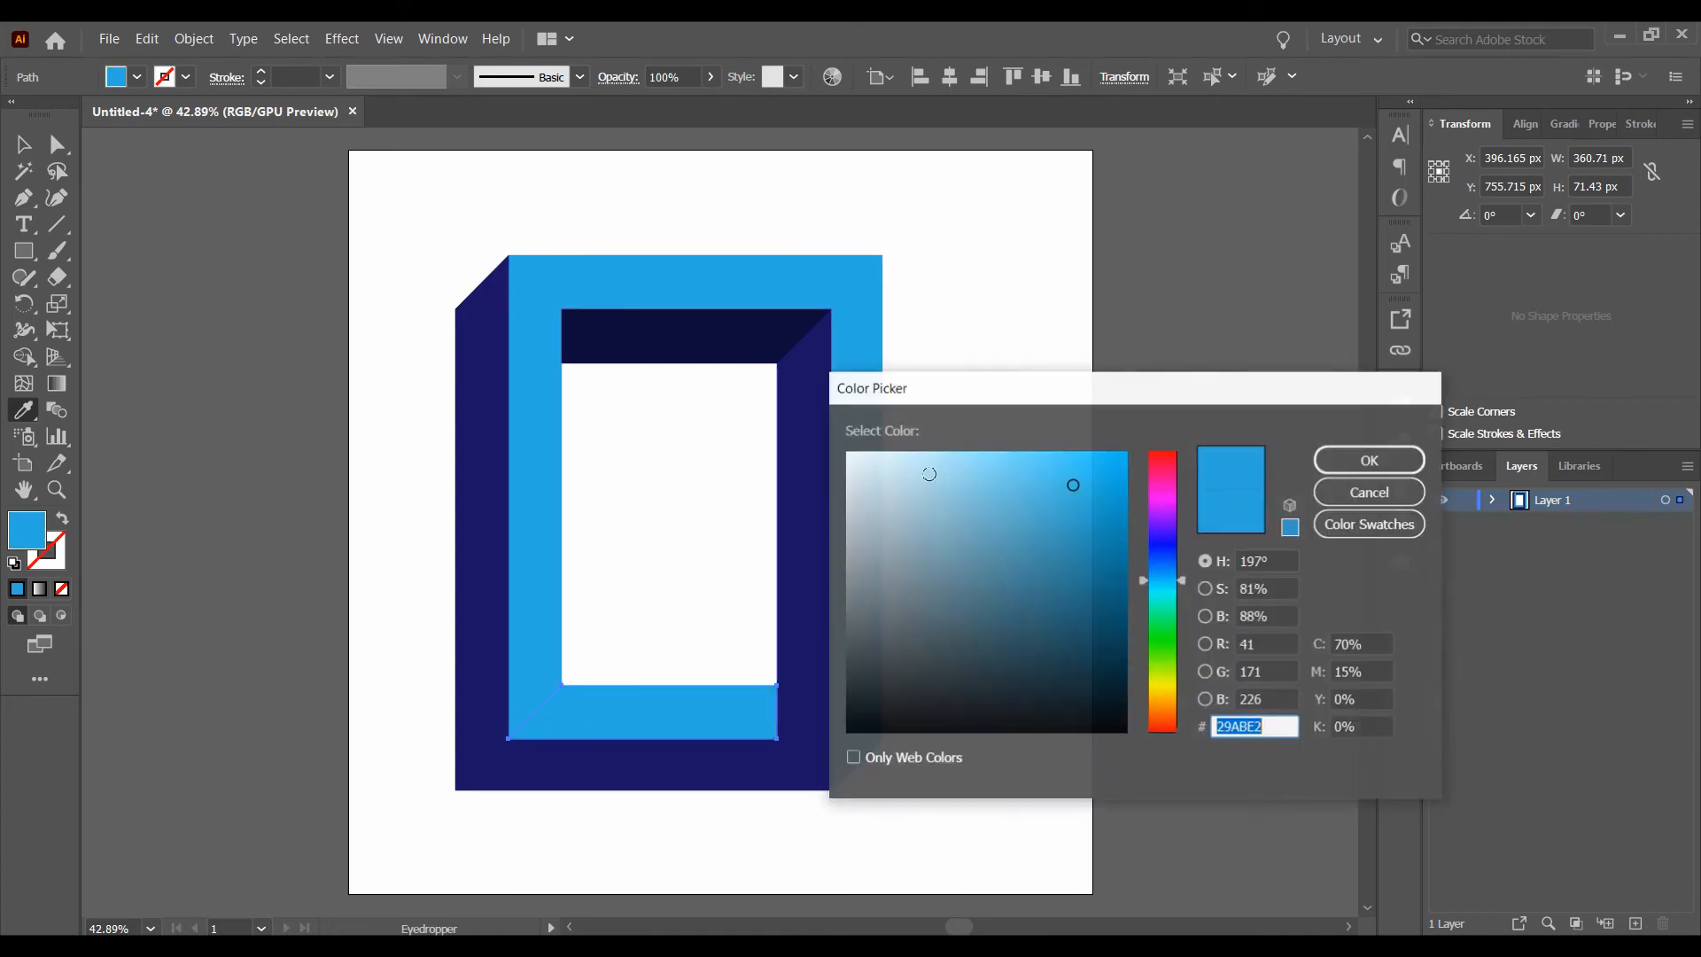
click(1095, 506)
click(1347, 459)
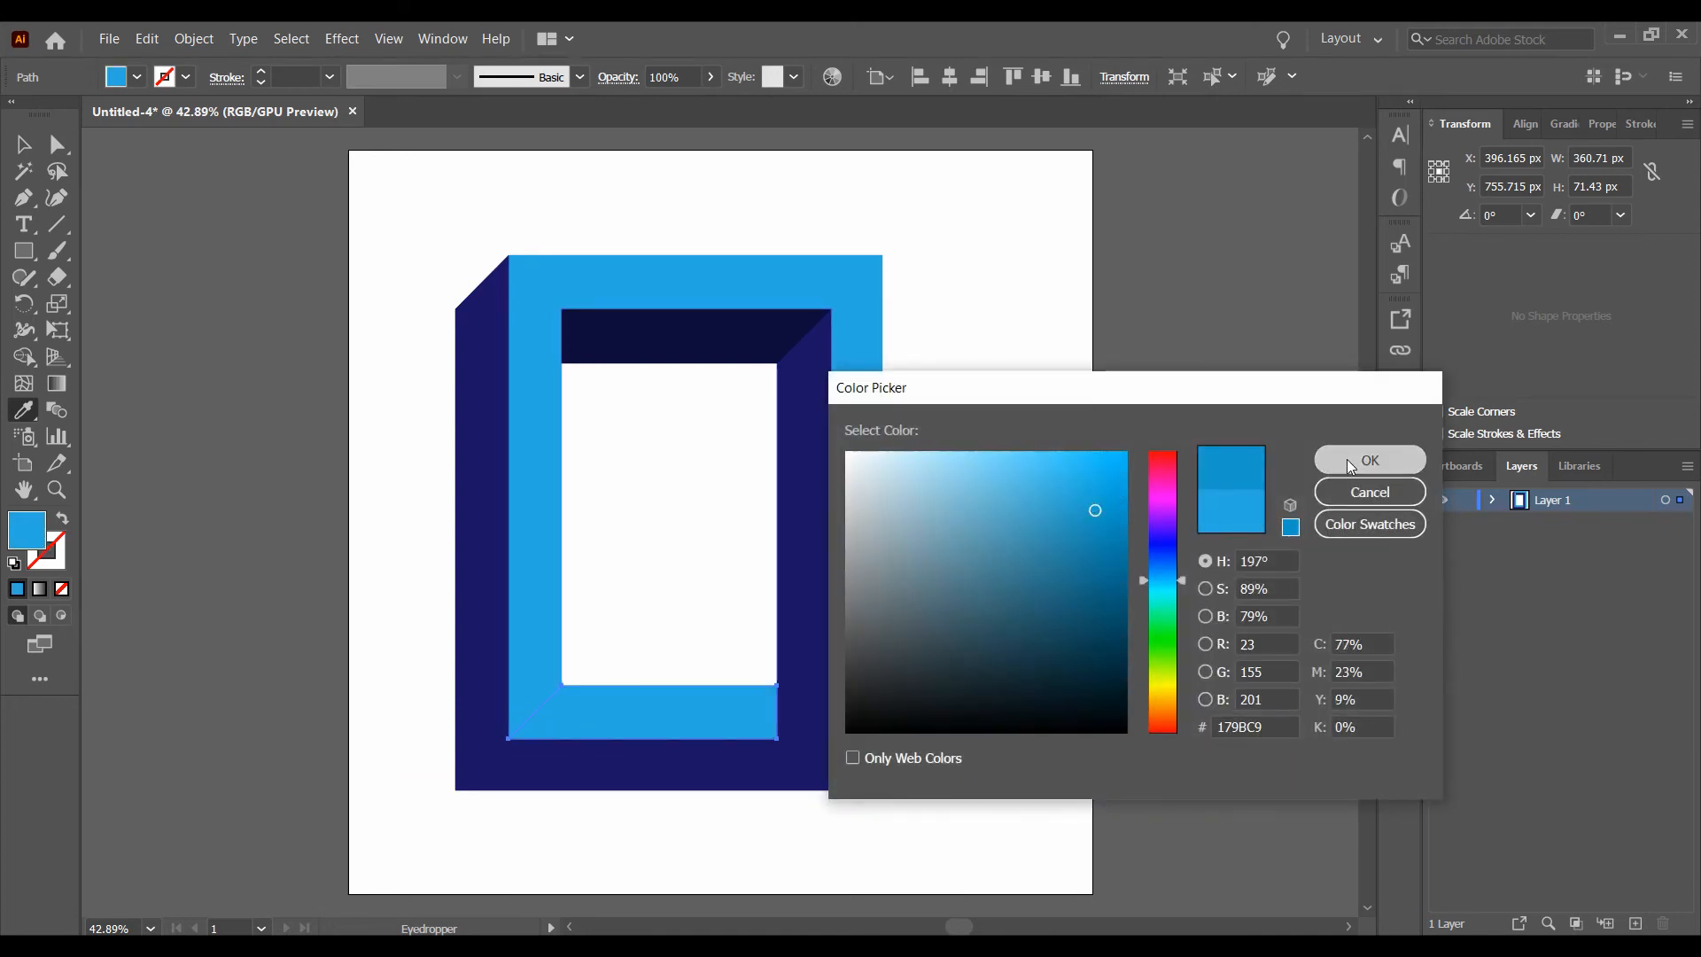
key(v)
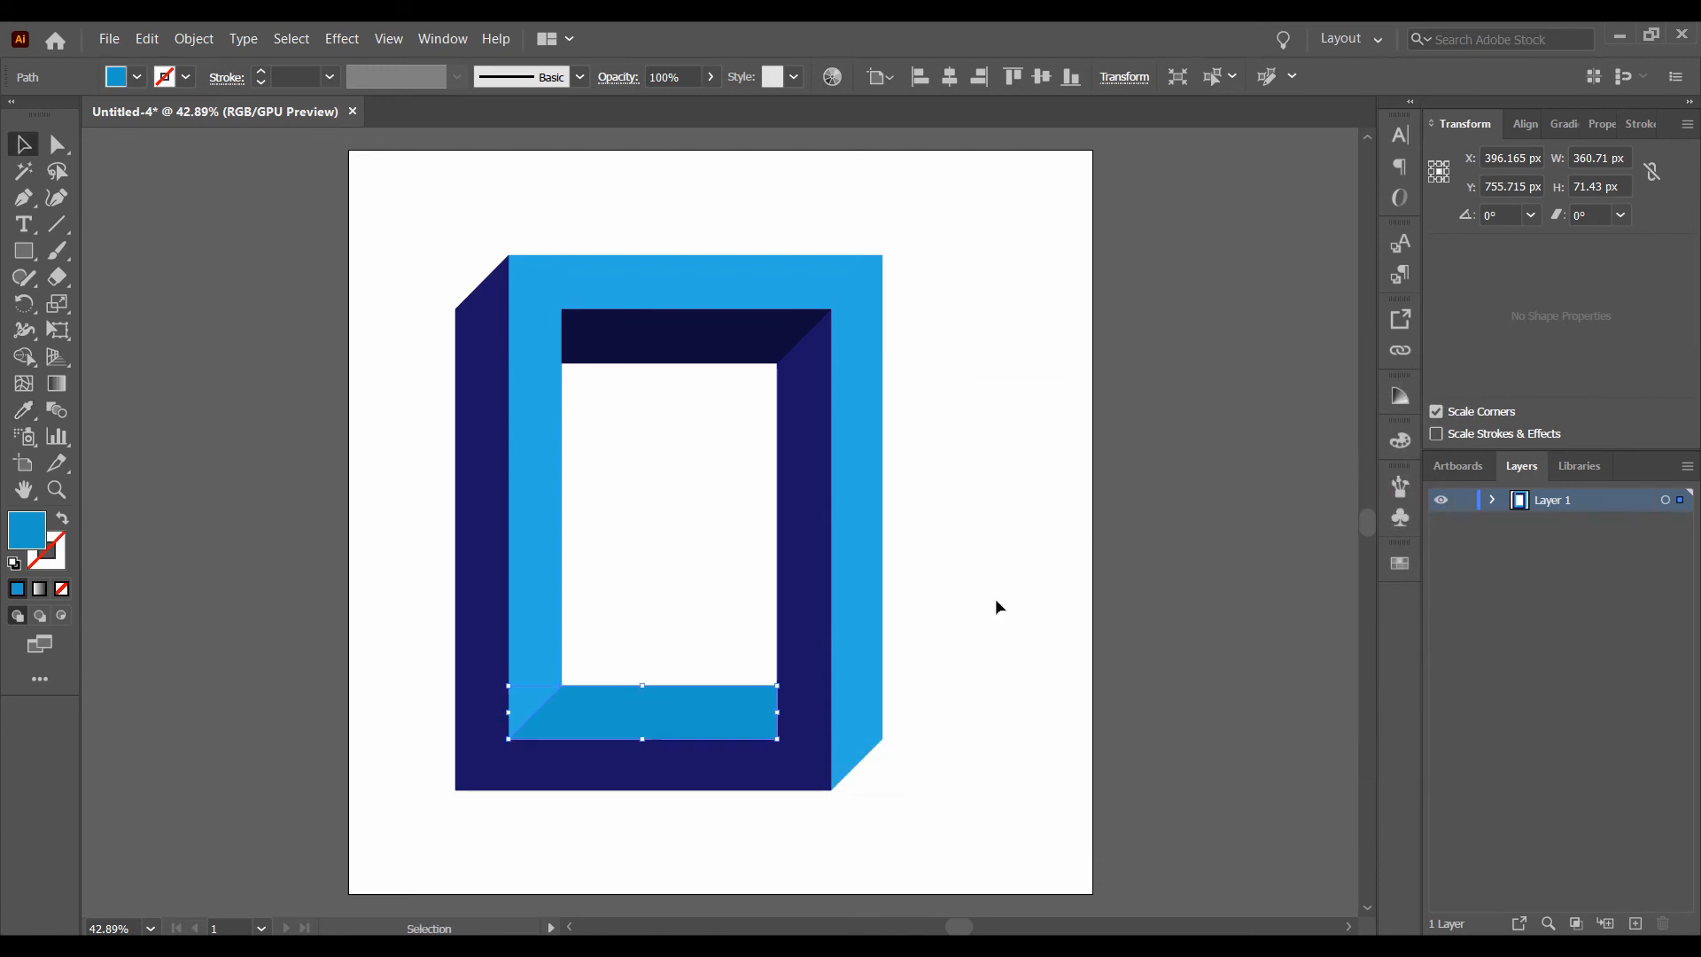
click(996, 598)
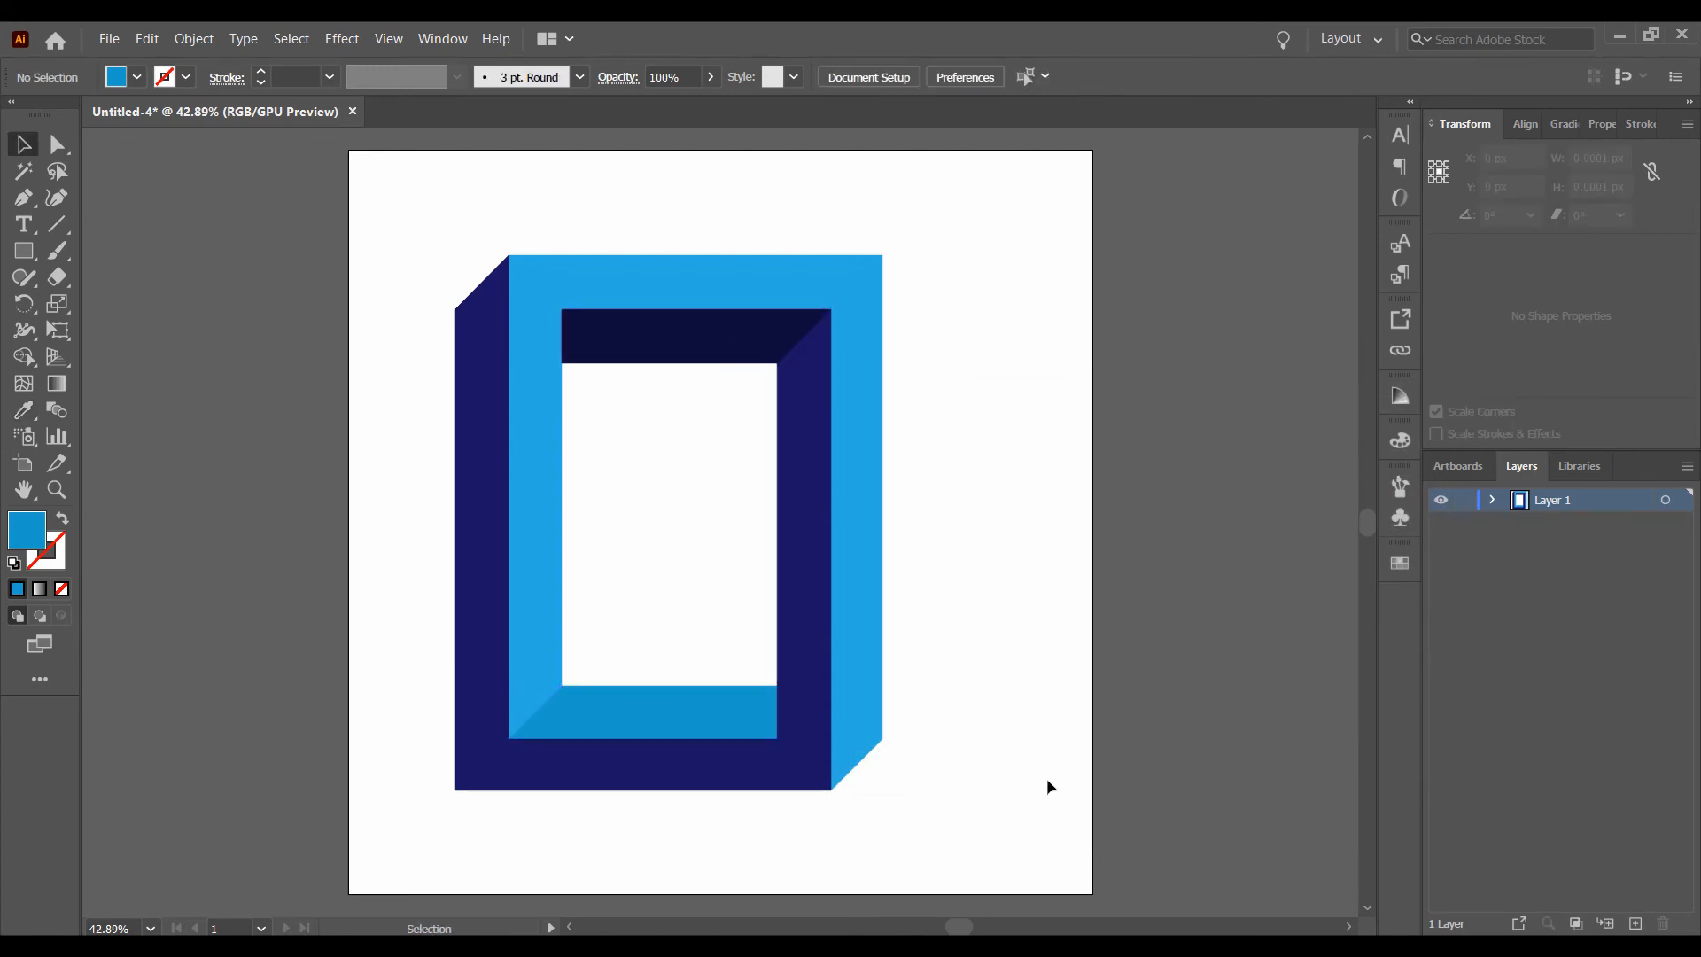
Darken the fill of the frame's inner top strip to the near-black navy 080828.
click(696, 348)
double_click(24, 534)
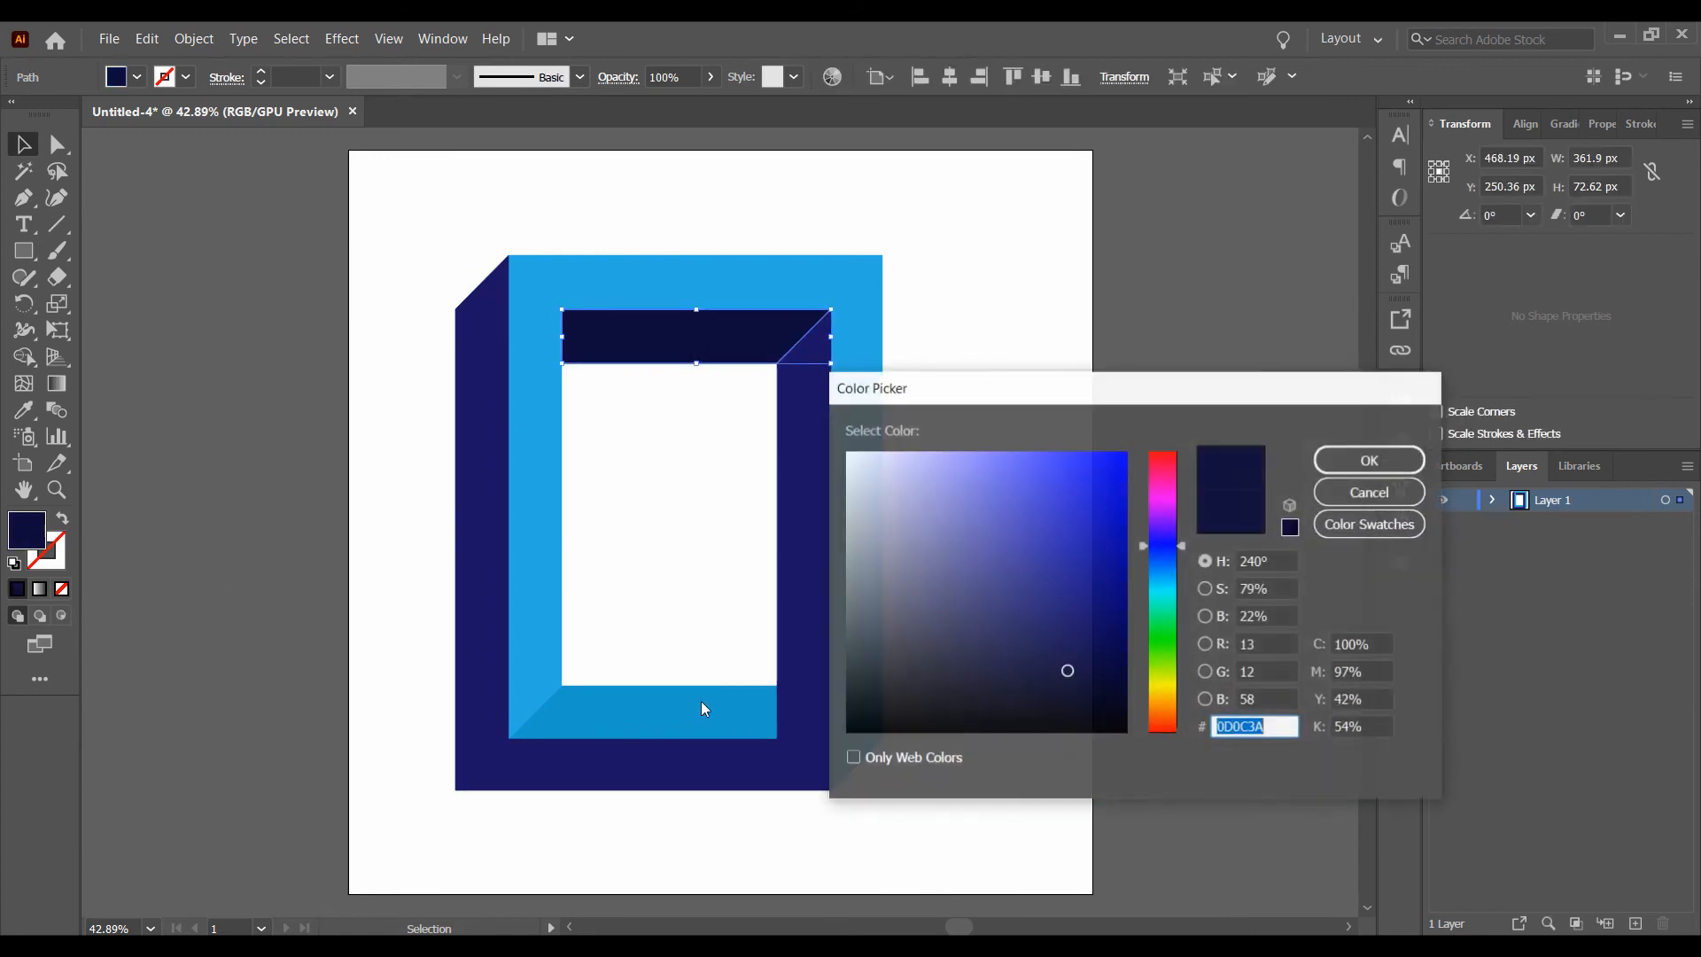
click(1071, 688)
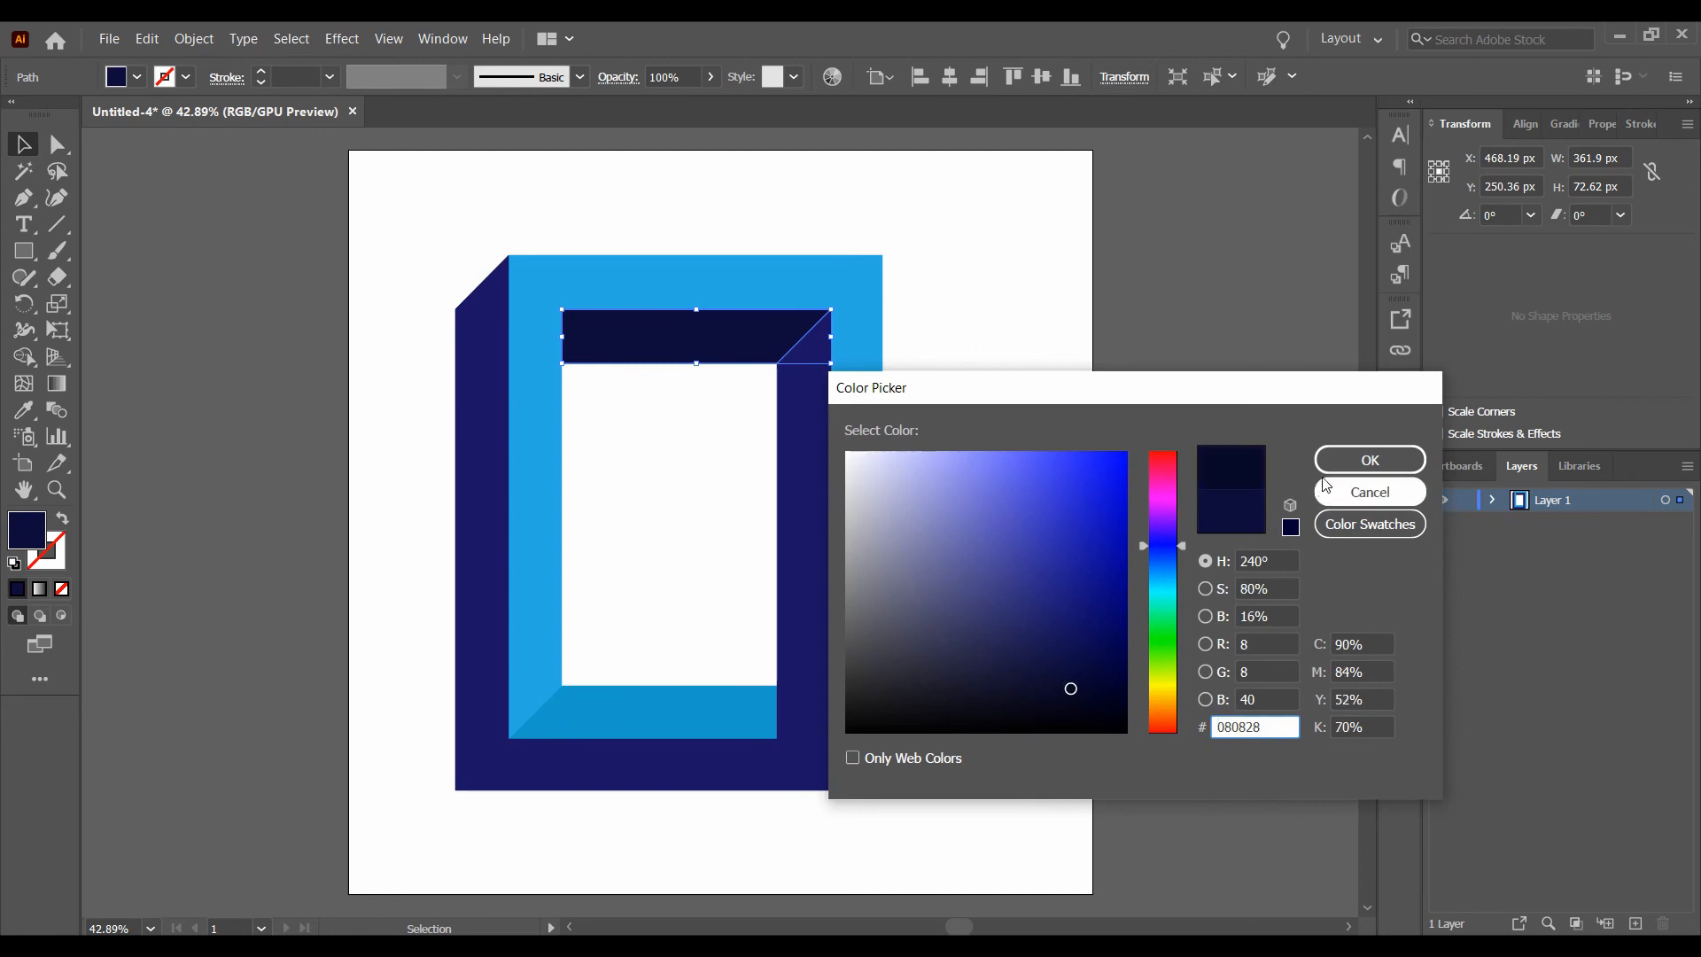
click(1369, 460)
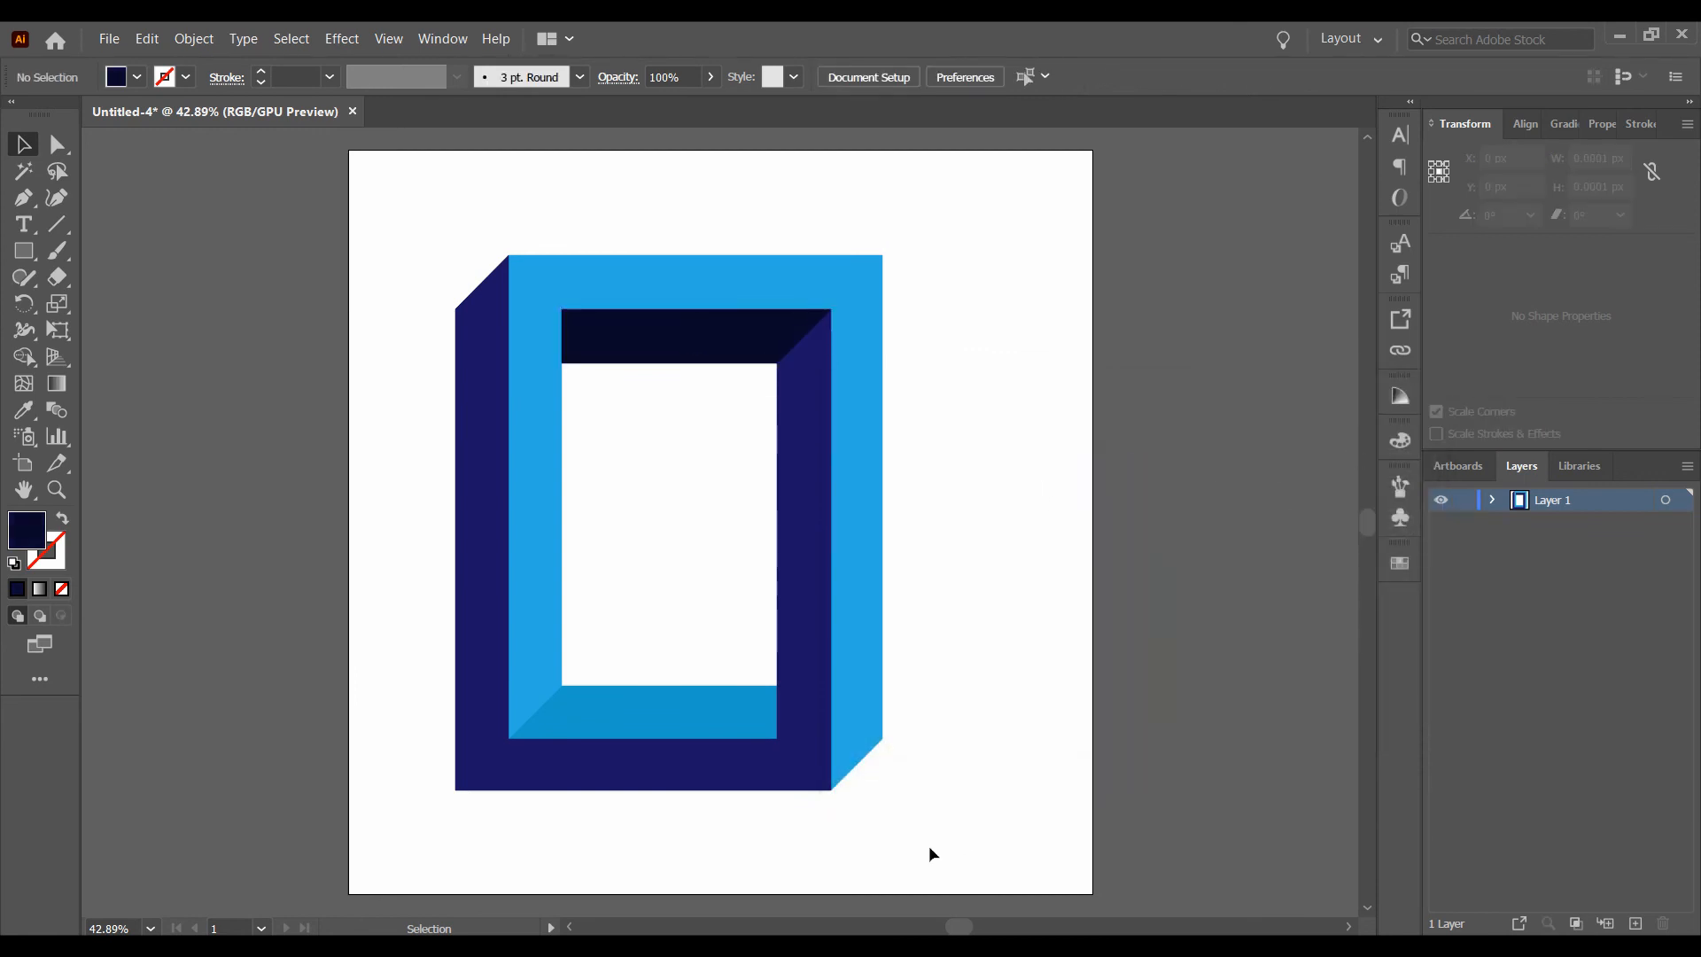
Change the navy band's fill to the slightly brighter blue 17156B and deselect it.
click(801, 759)
double_click(26, 532)
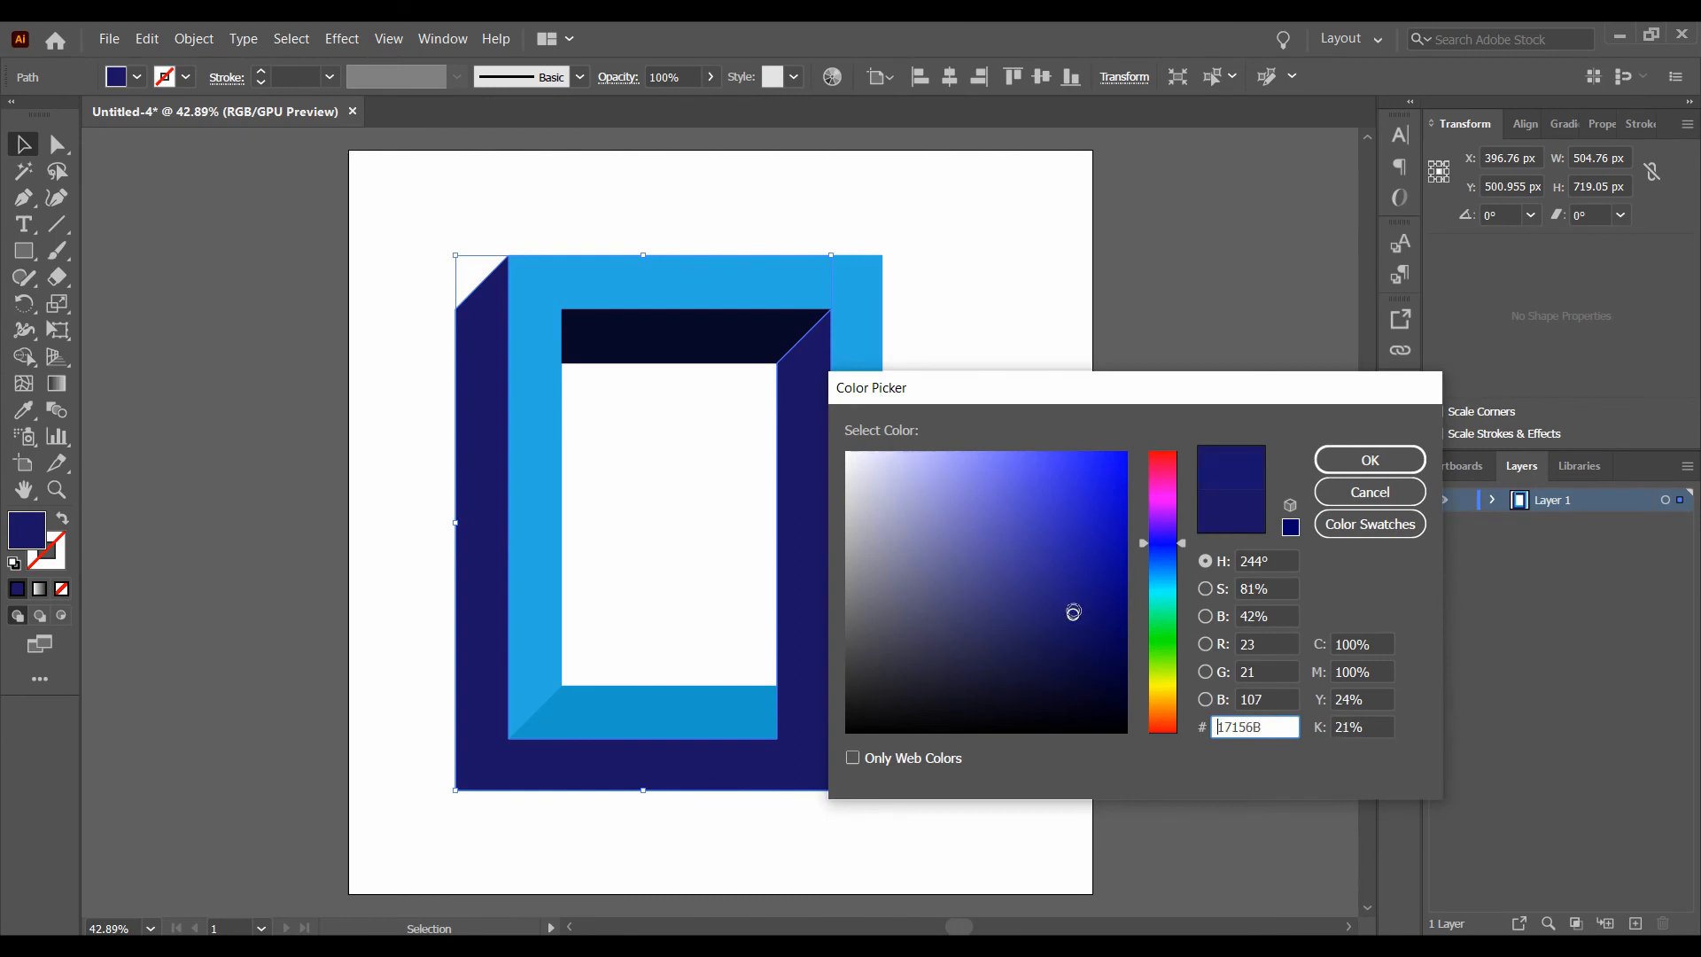
click(1340, 459)
click(1044, 636)
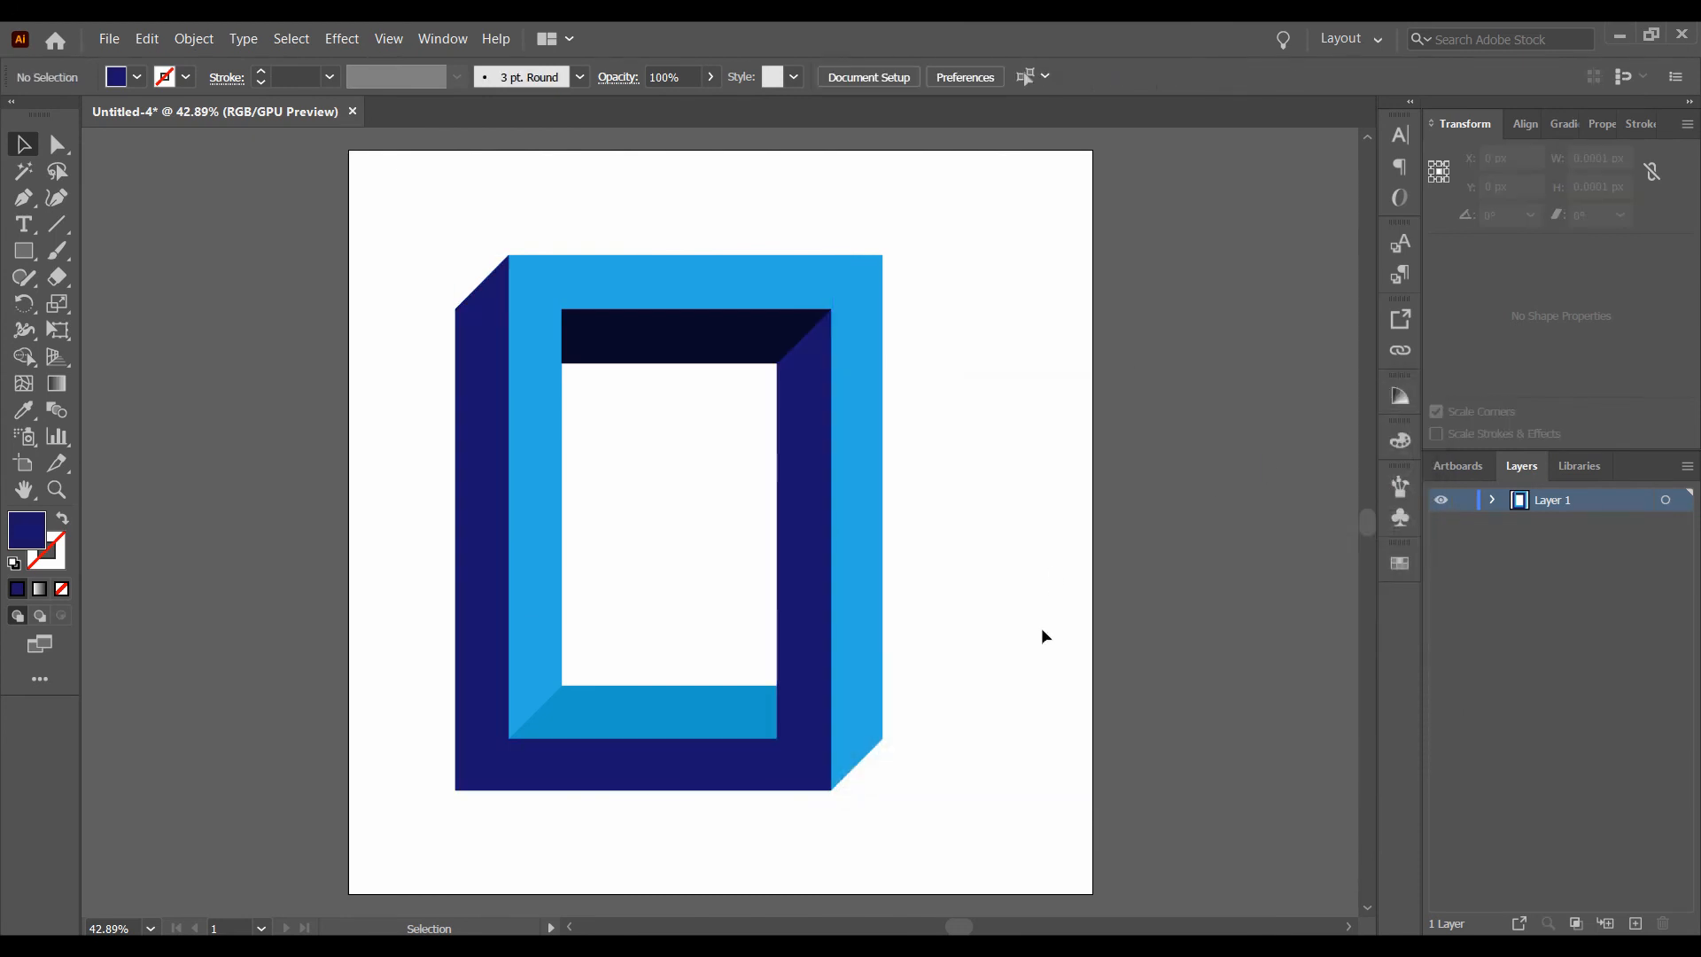
Lighten the light blue band's fill to 32BAEA and deselect it.
click(874, 570)
double_click(26, 536)
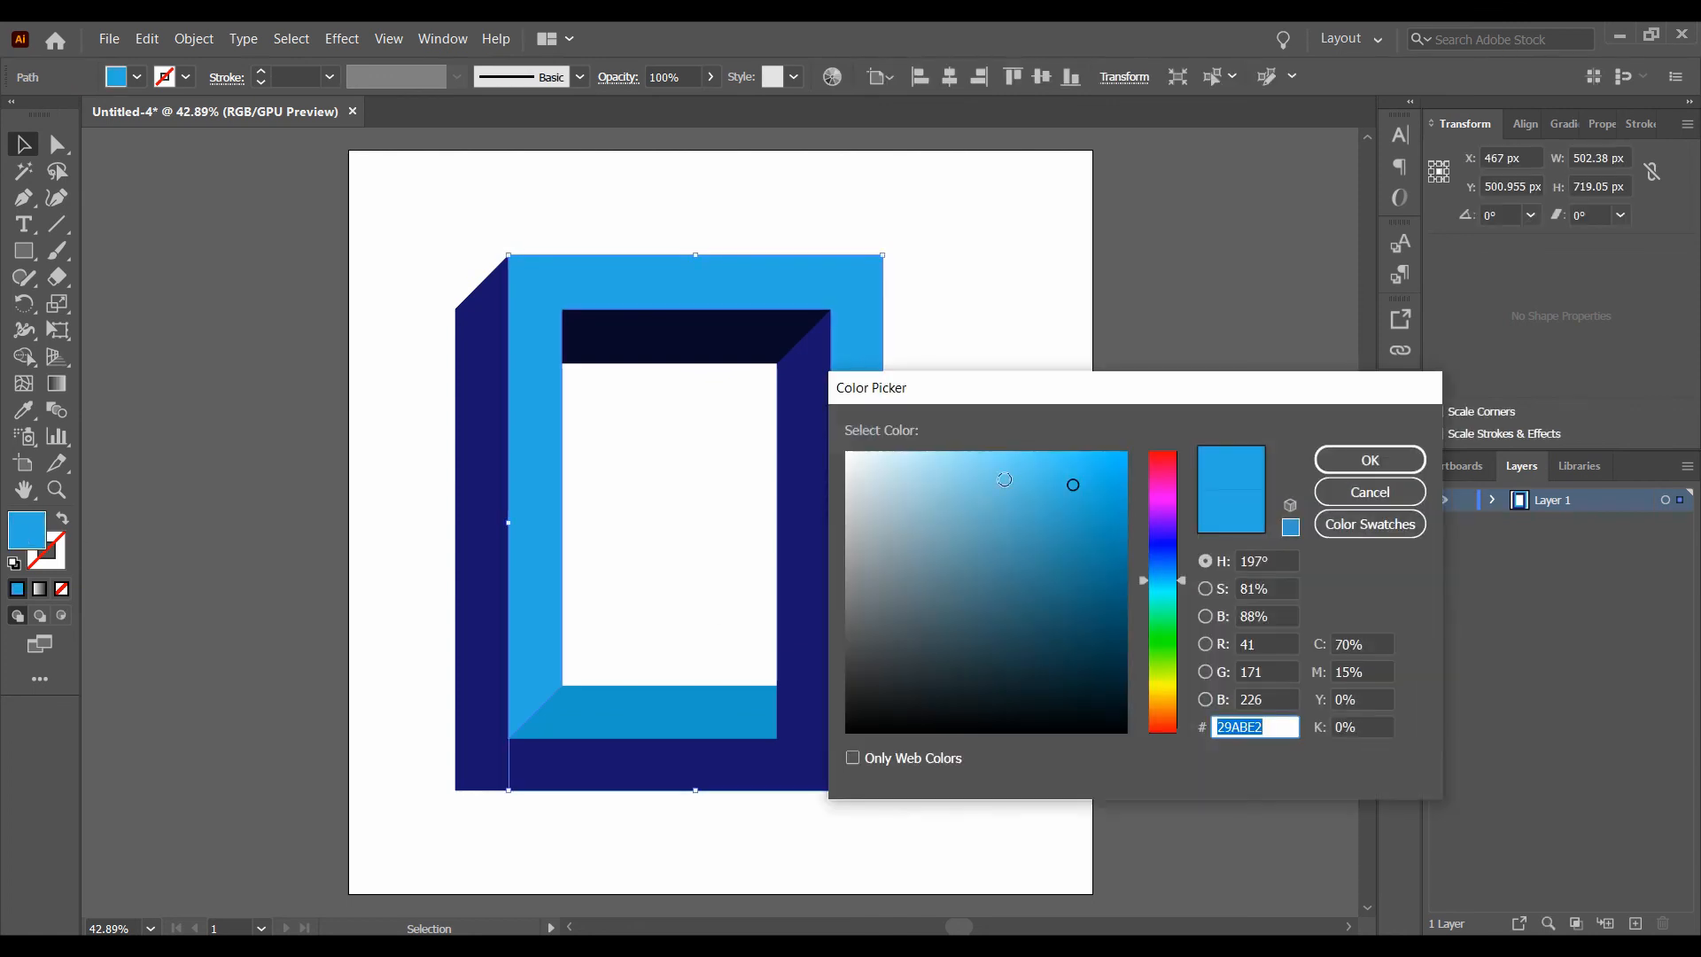
click(1067, 474)
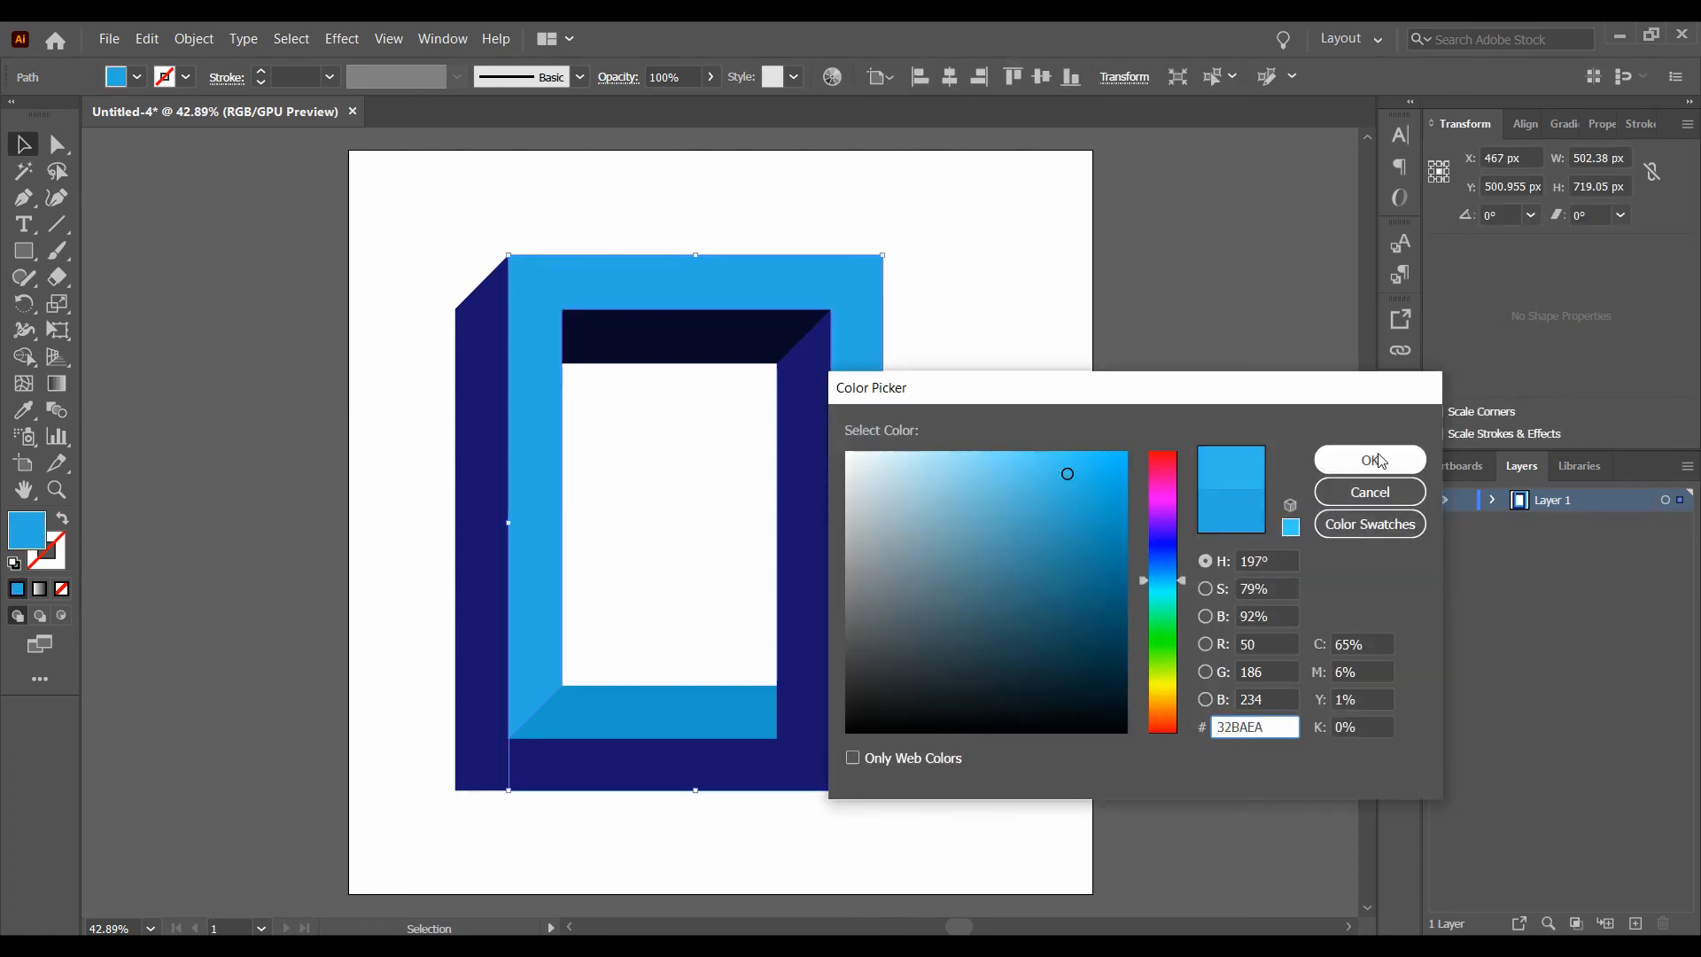
click(1372, 460)
click(977, 518)
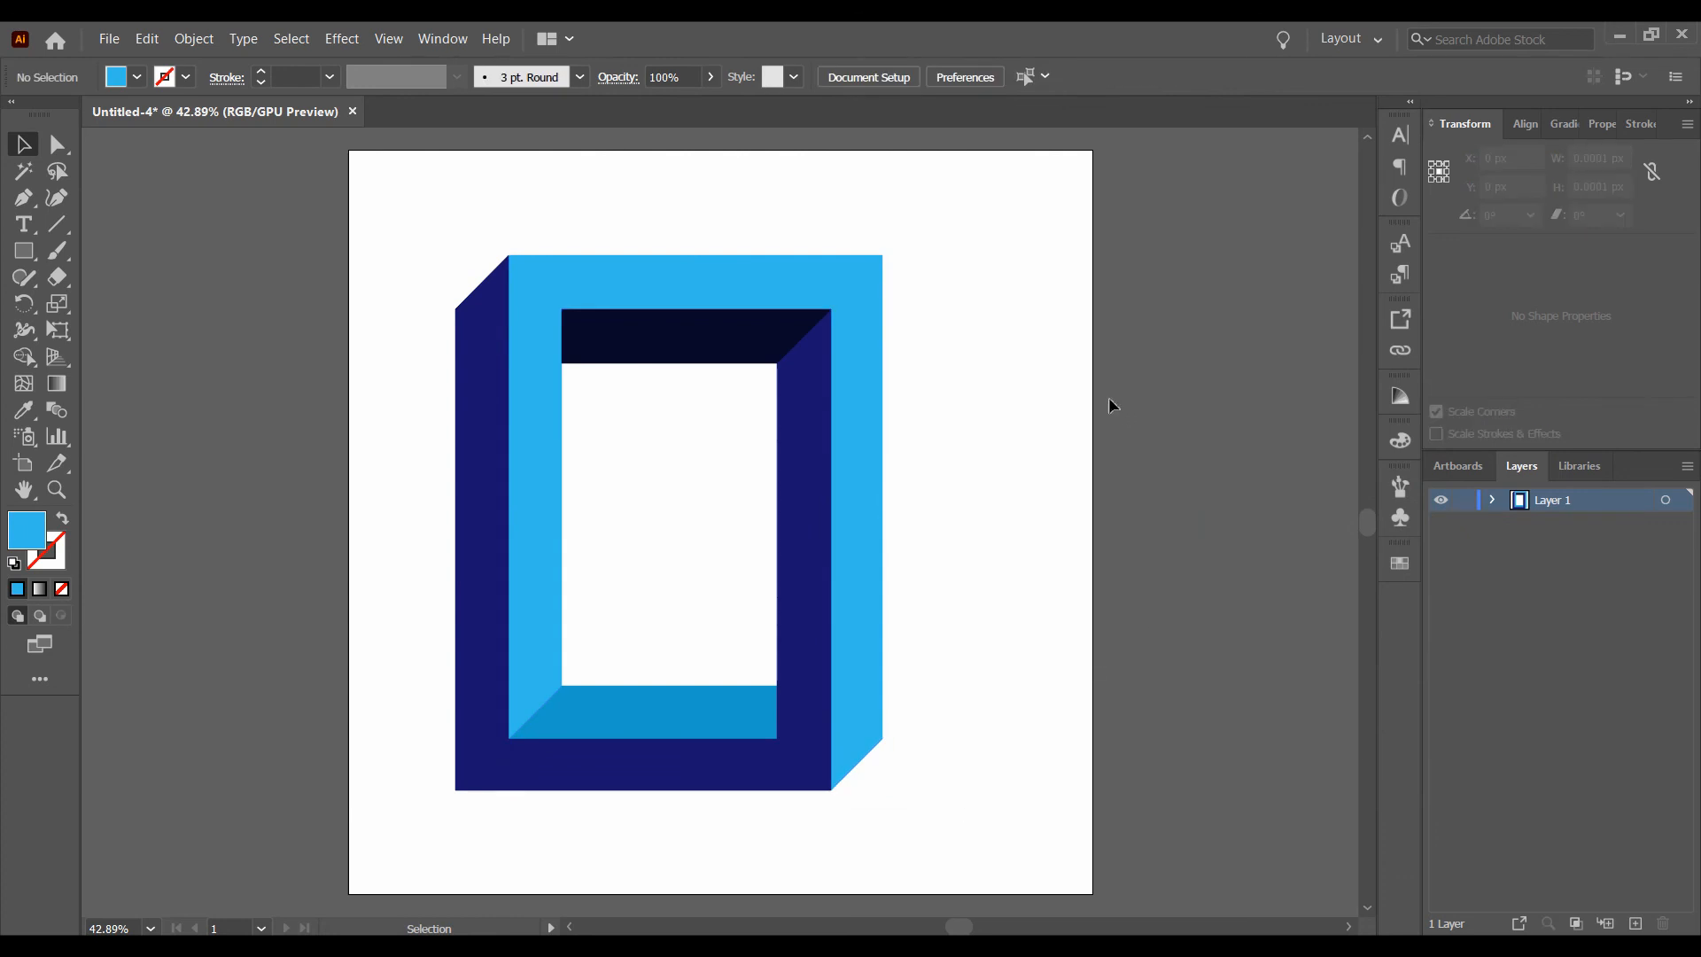
scroll(1123, 491, down, 2)
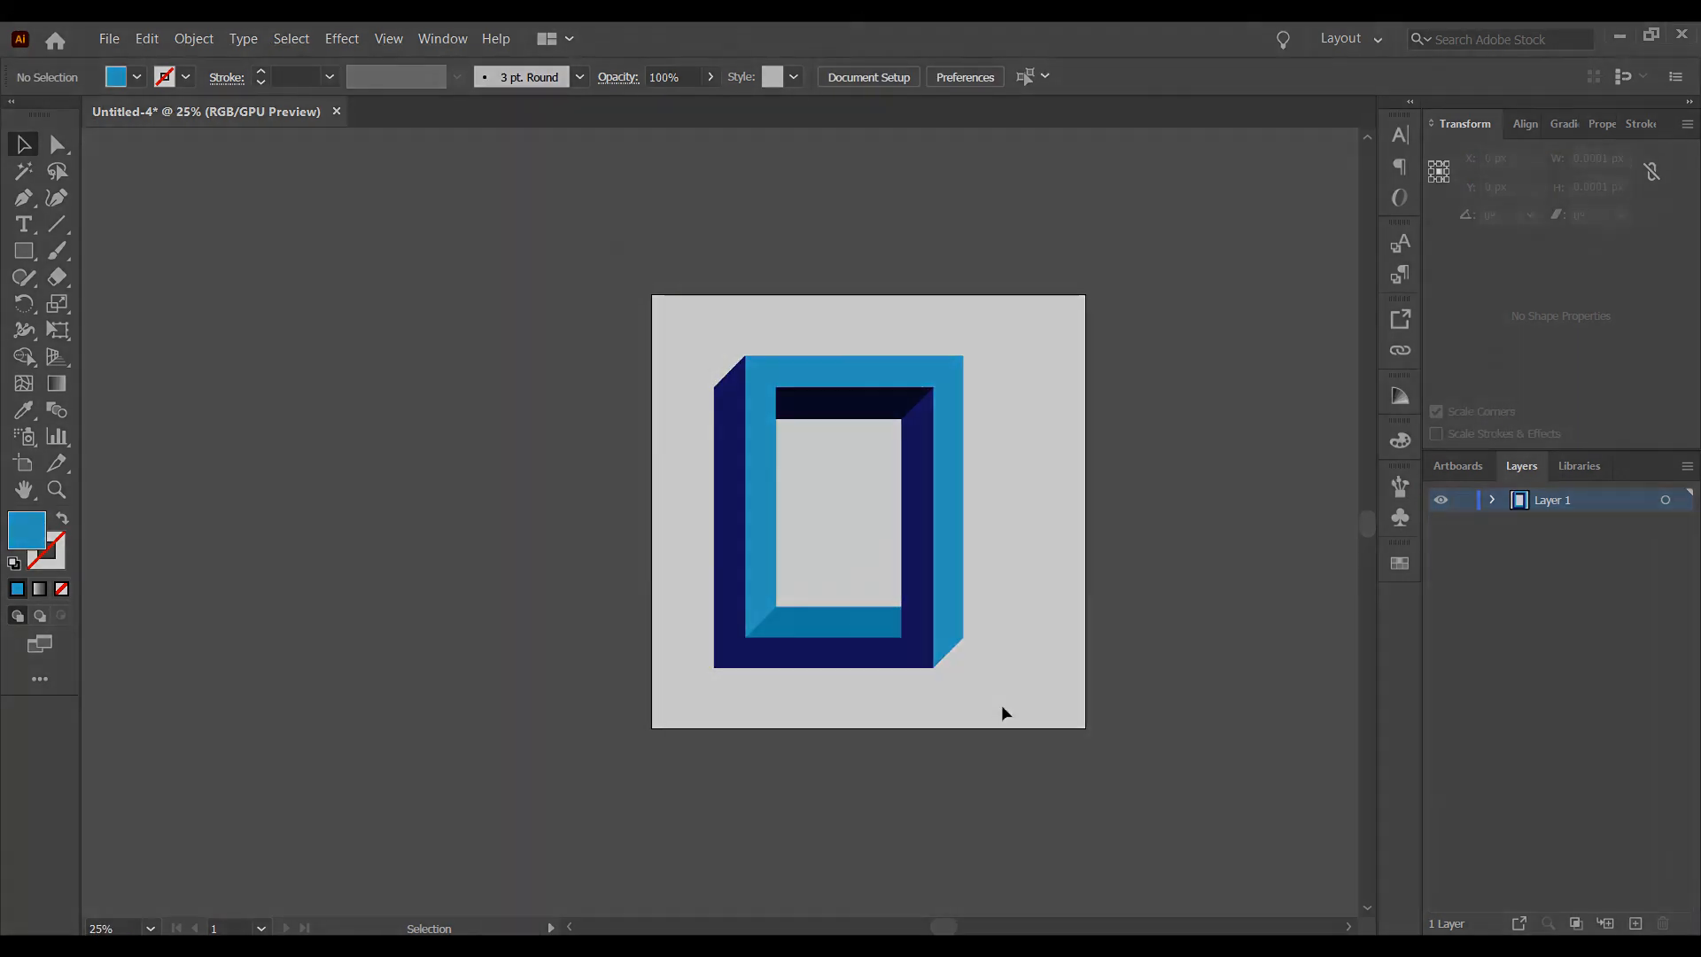